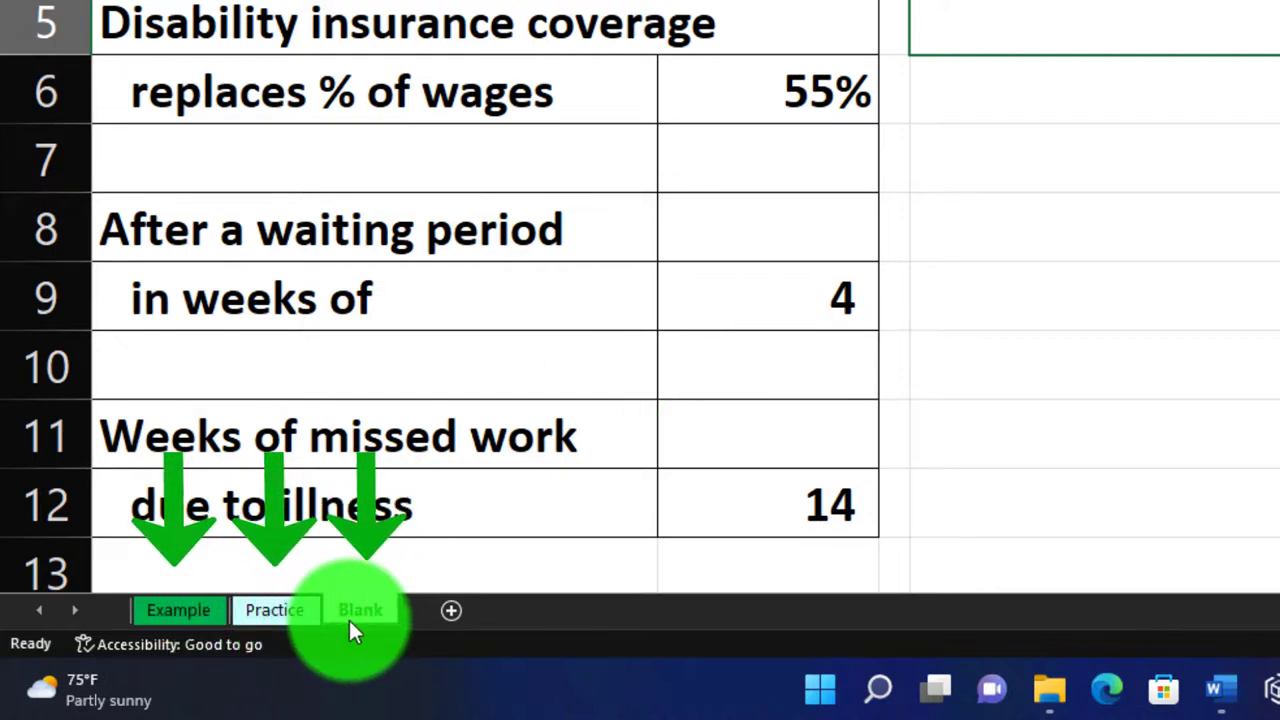
- Look over the Example and Practice sheets, ending on the Blank sheet
click(192, 612)
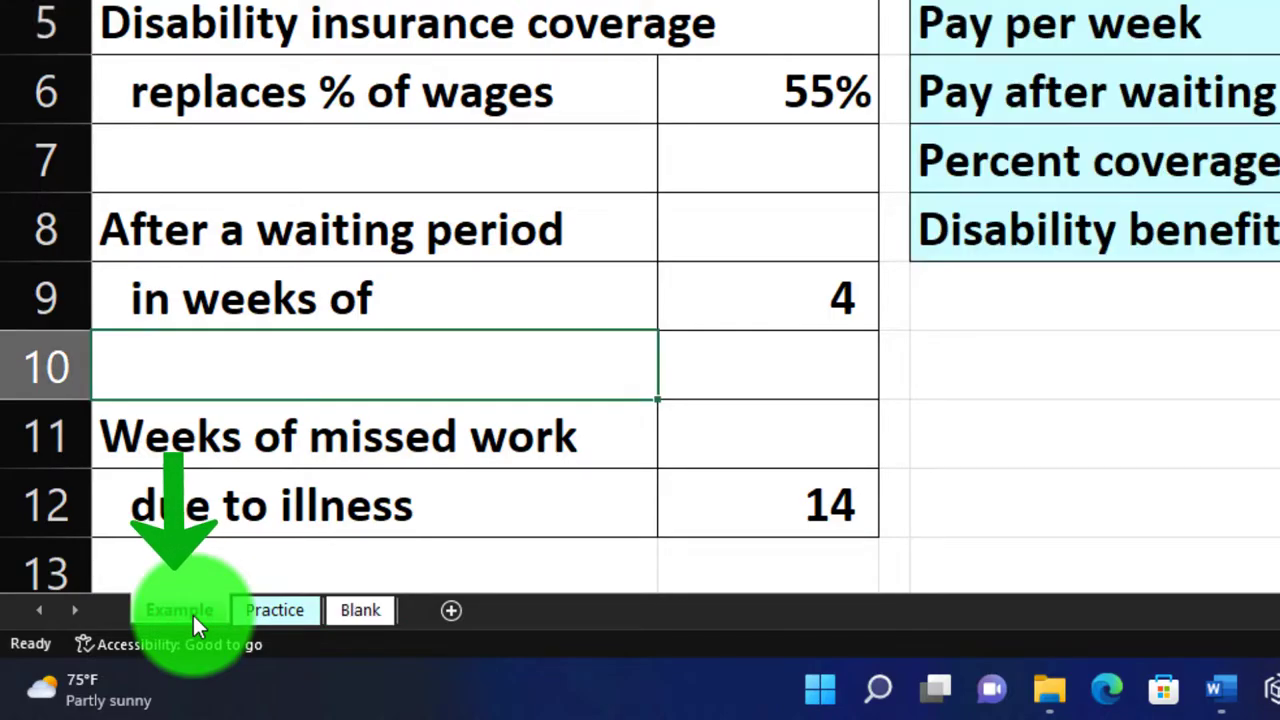
click(313, 166)
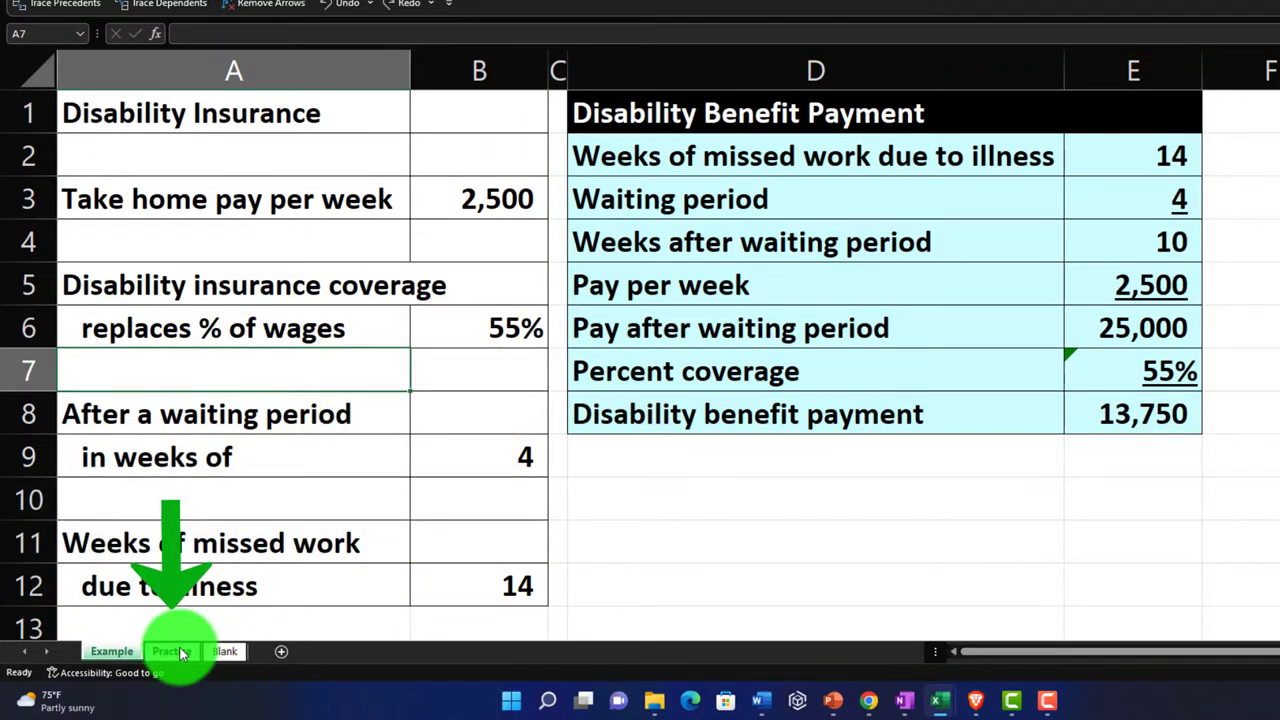
click(180, 650)
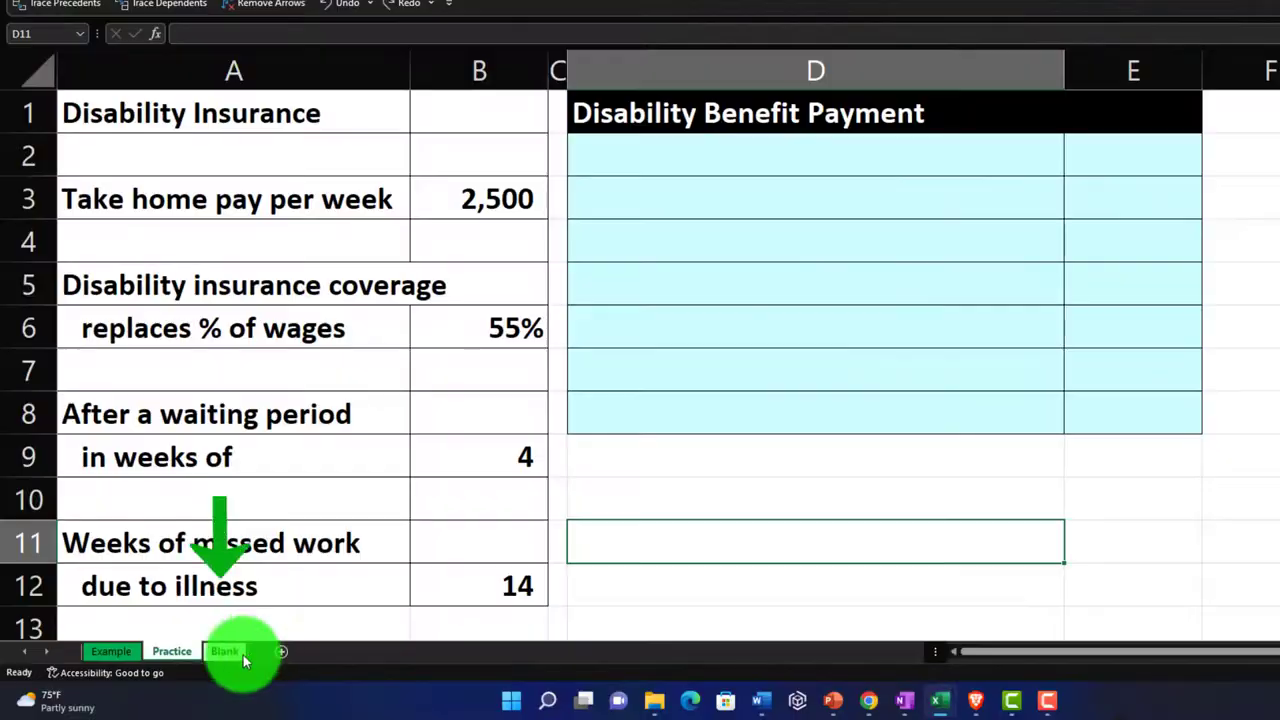
click(243, 655)
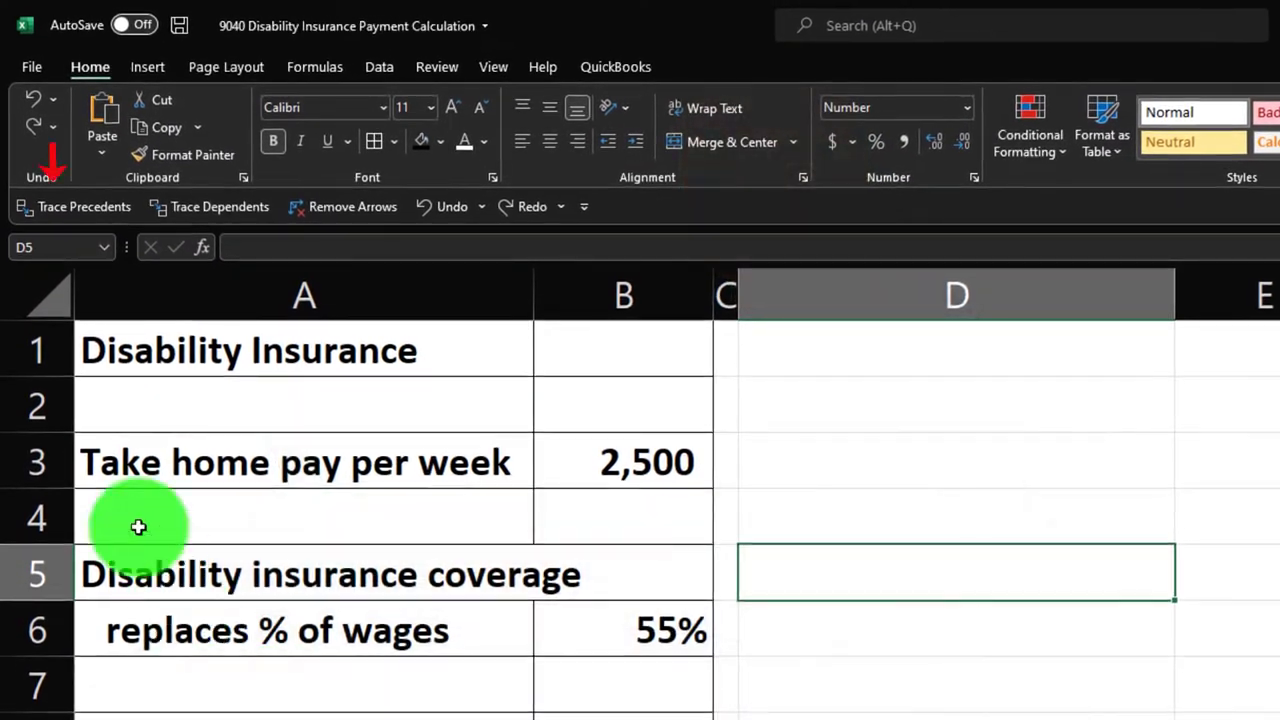
- Set up a Currency format for the whole sheet with red parenthesized negatives, no symbol and zero decimals, and close it without applying
click(56, 287)
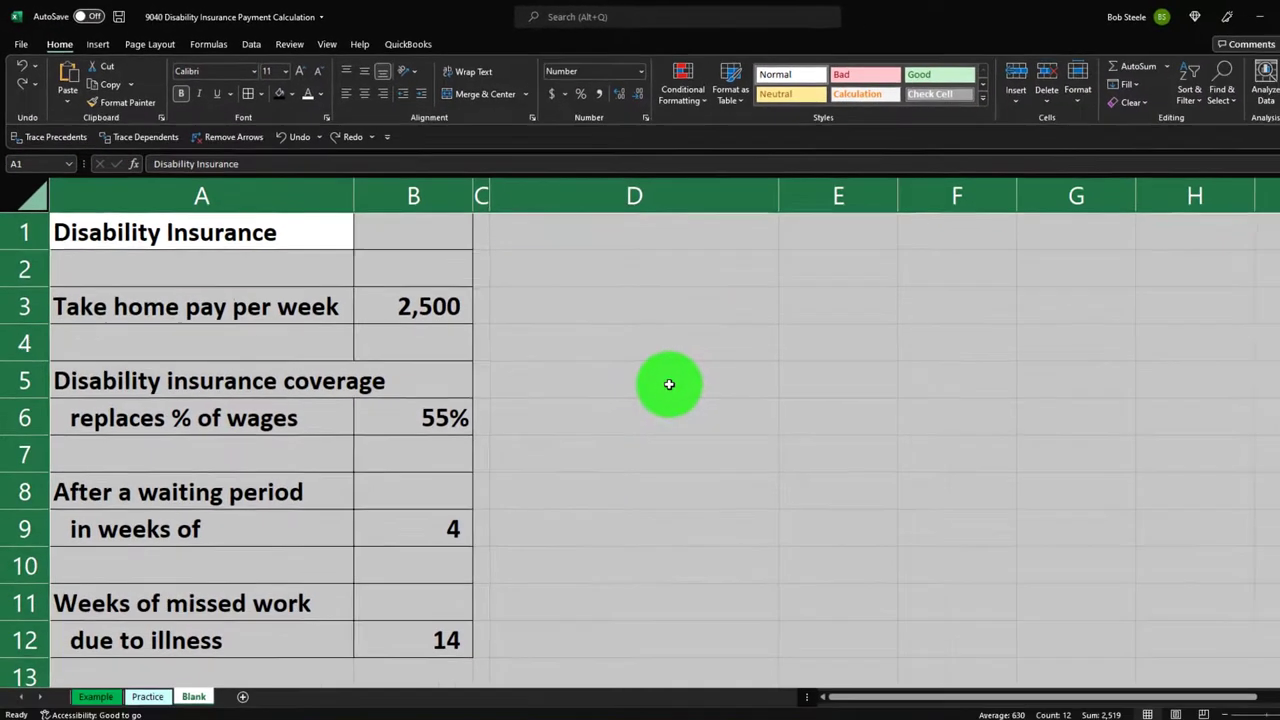
right_click(670, 390)
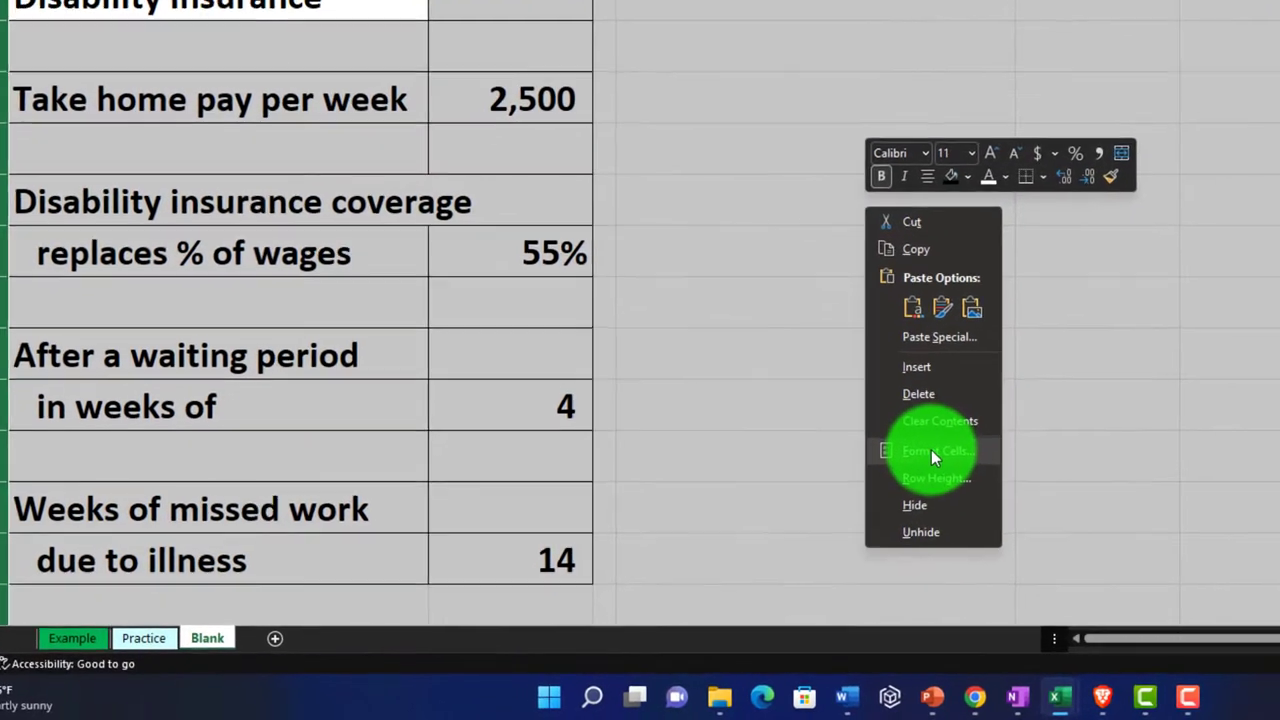
click(688, 534)
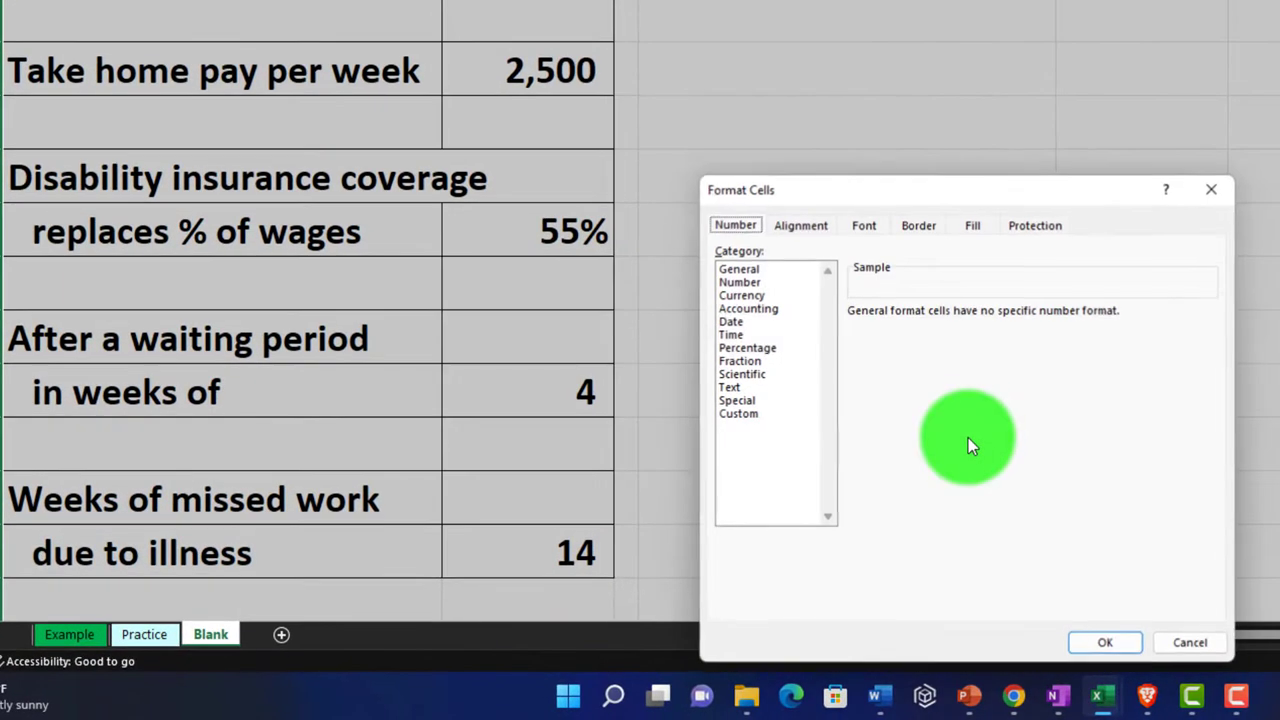
click(743, 295)
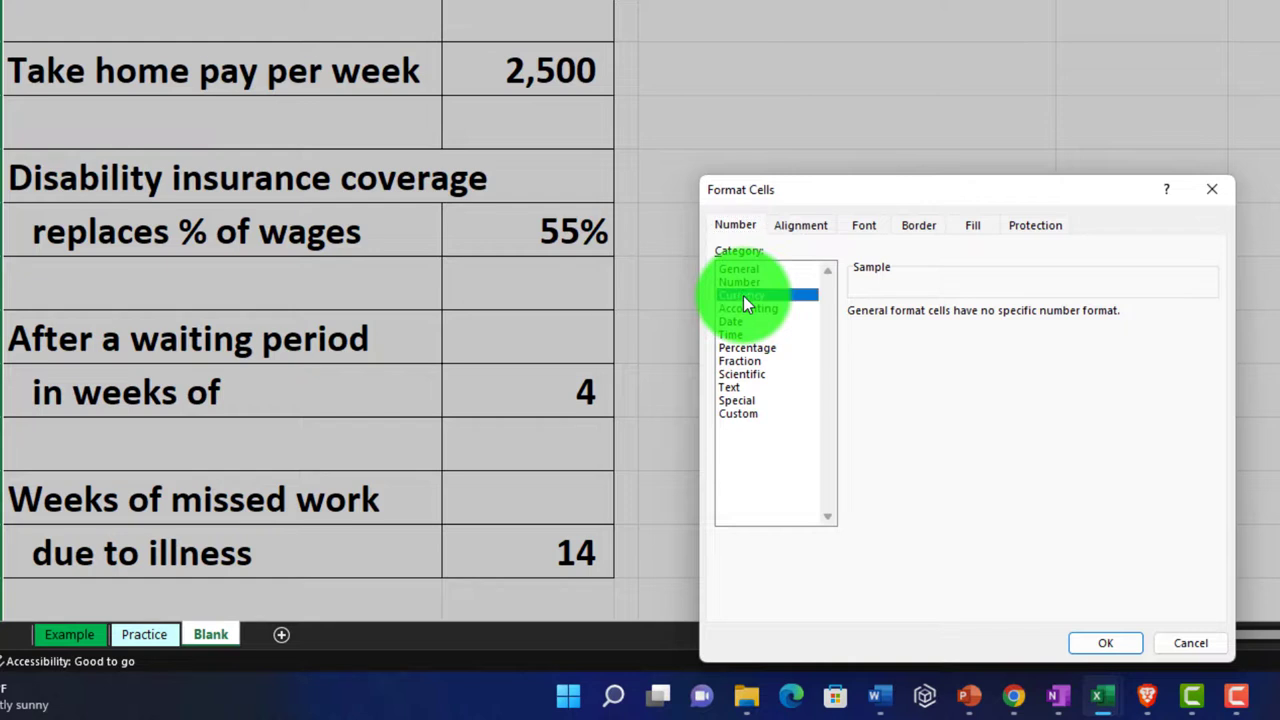
click(875, 418)
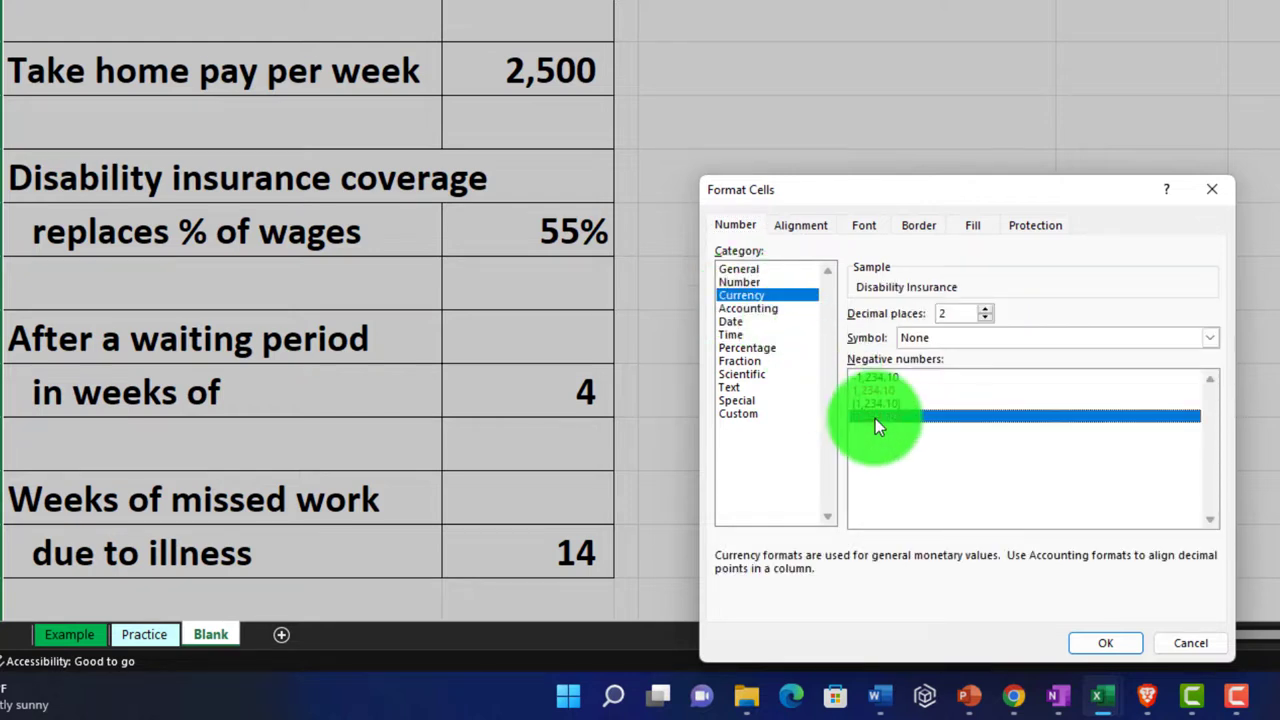
click(1010, 340)
click(1003, 355)
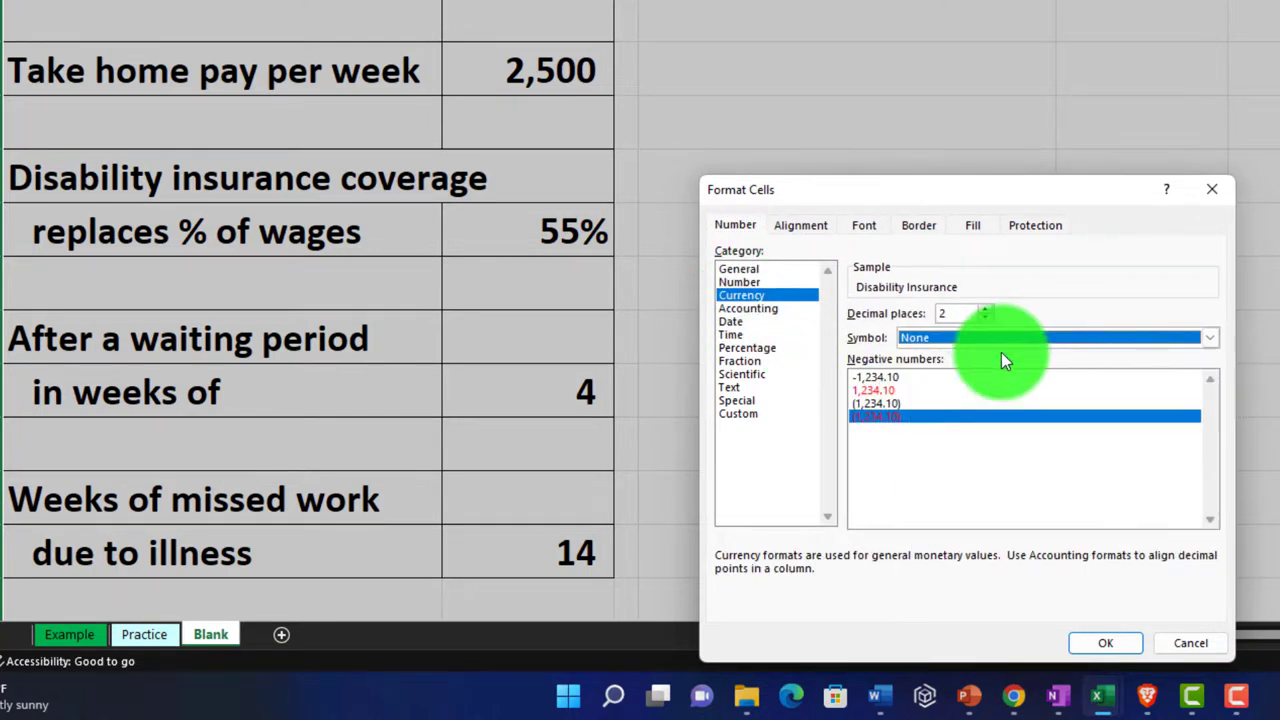
click(986, 320)
click(986, 320)
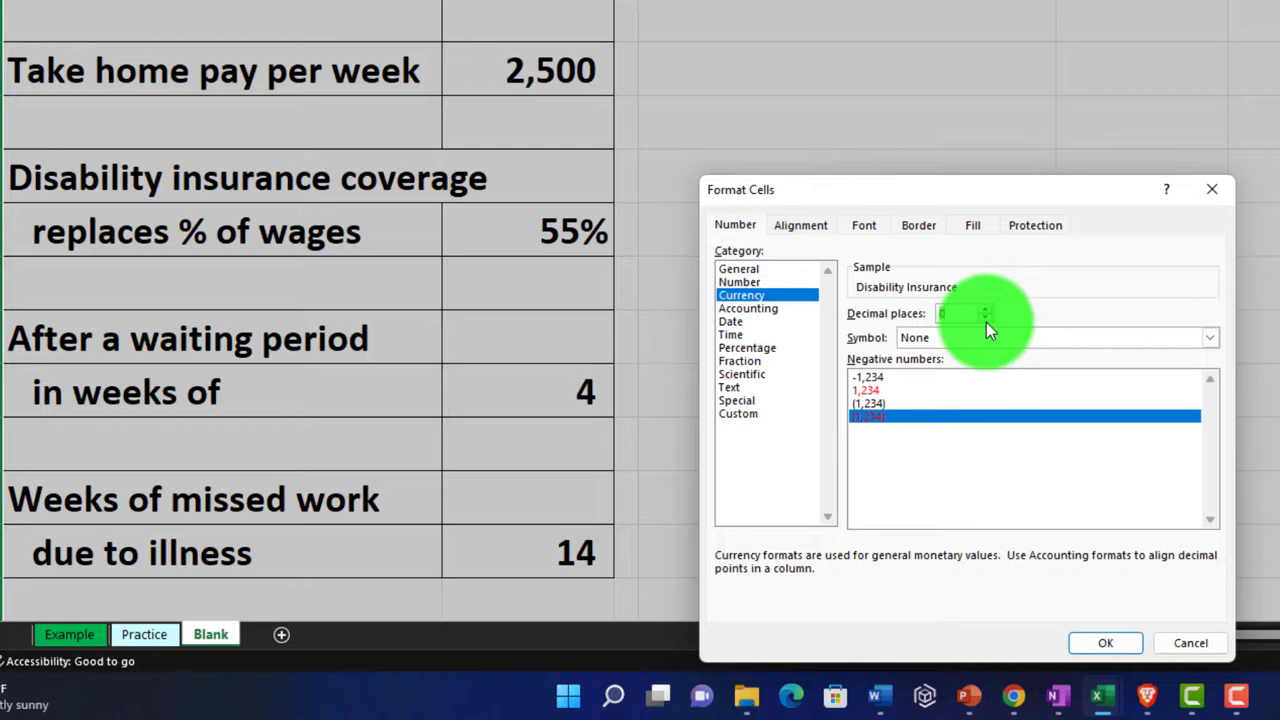
click(1209, 194)
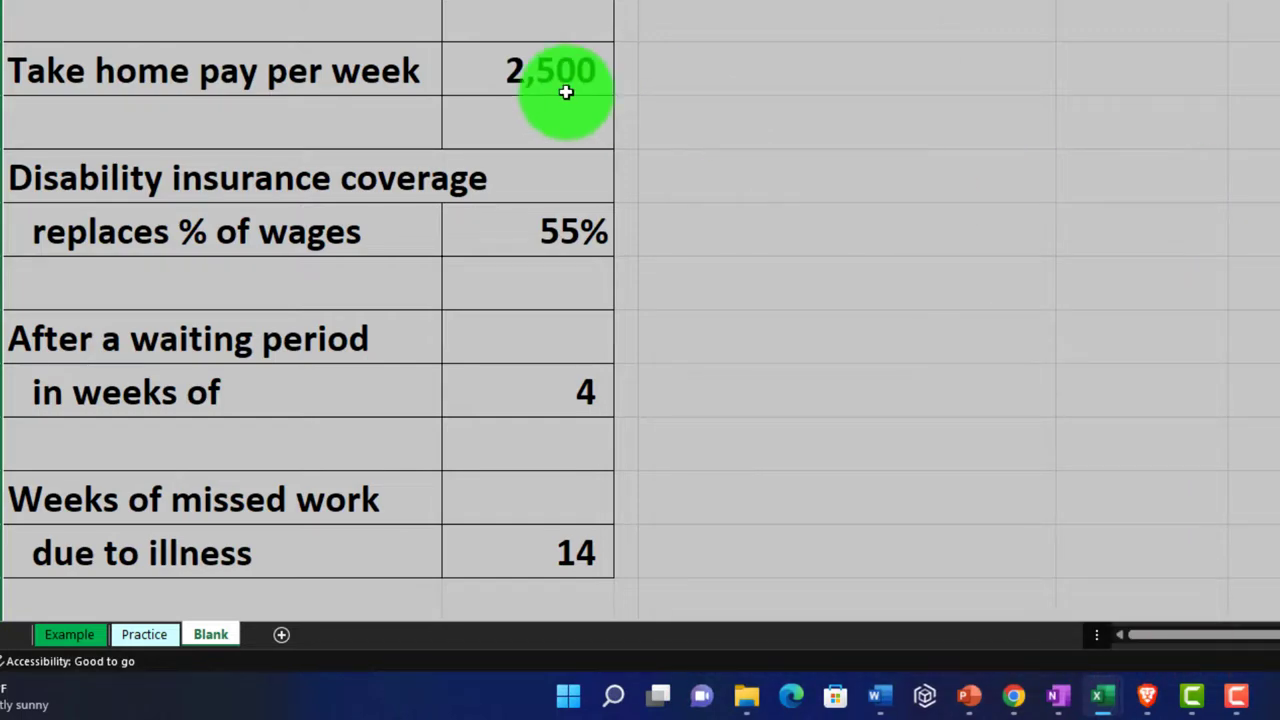
- Examine the disability insurance inputs in column B: weekly take-home pay, coverage percentage, waiting period and weeks of missed work
click(526, 72)
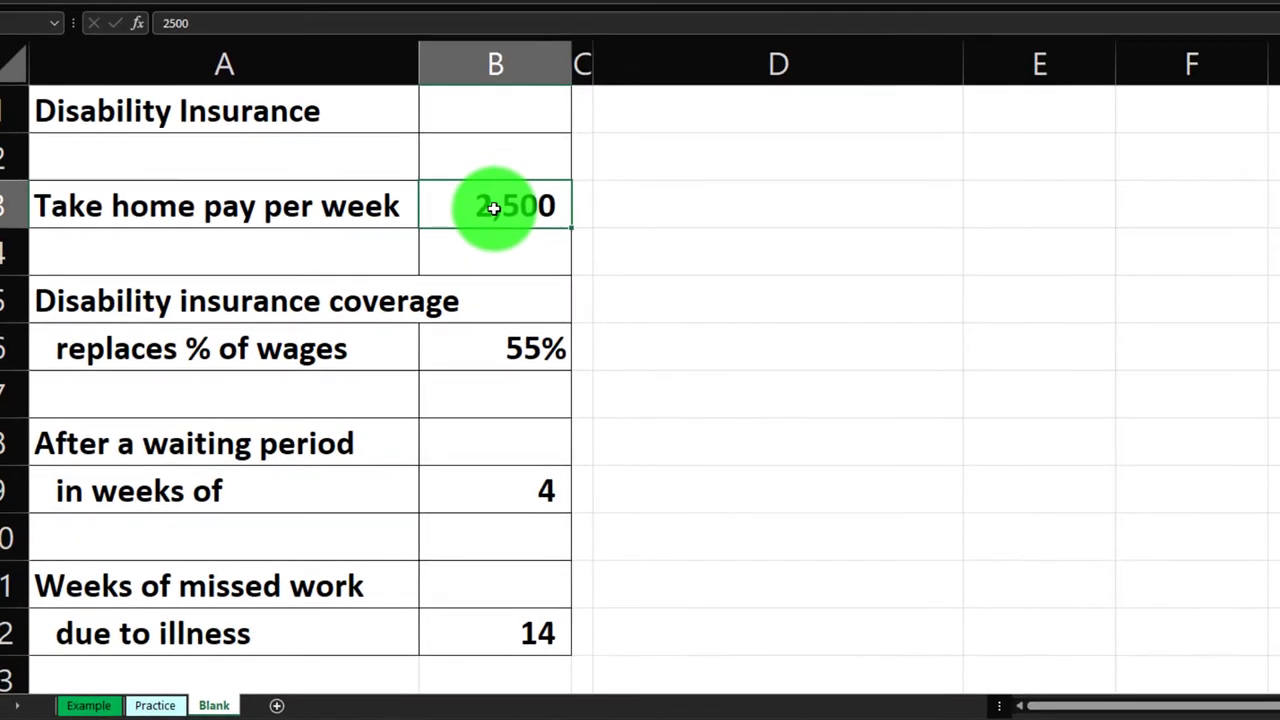
key(Down)
key(Down)
key(Down)
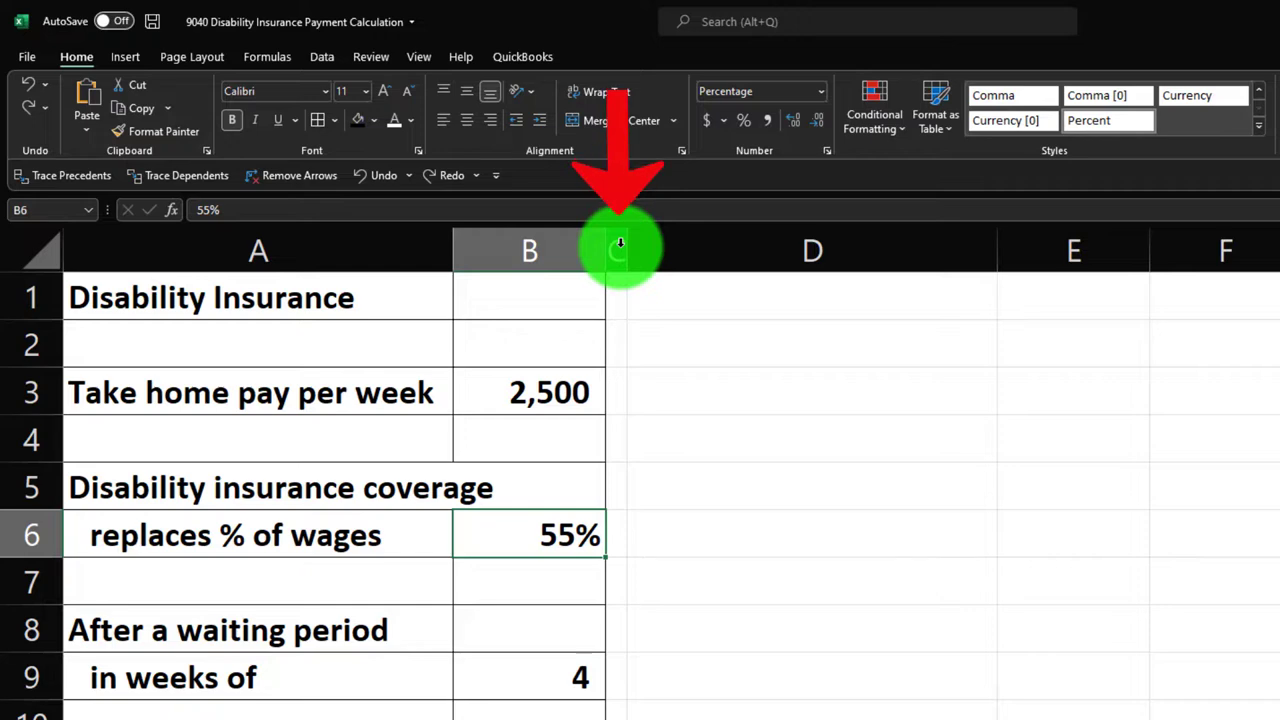
click(577, 382)
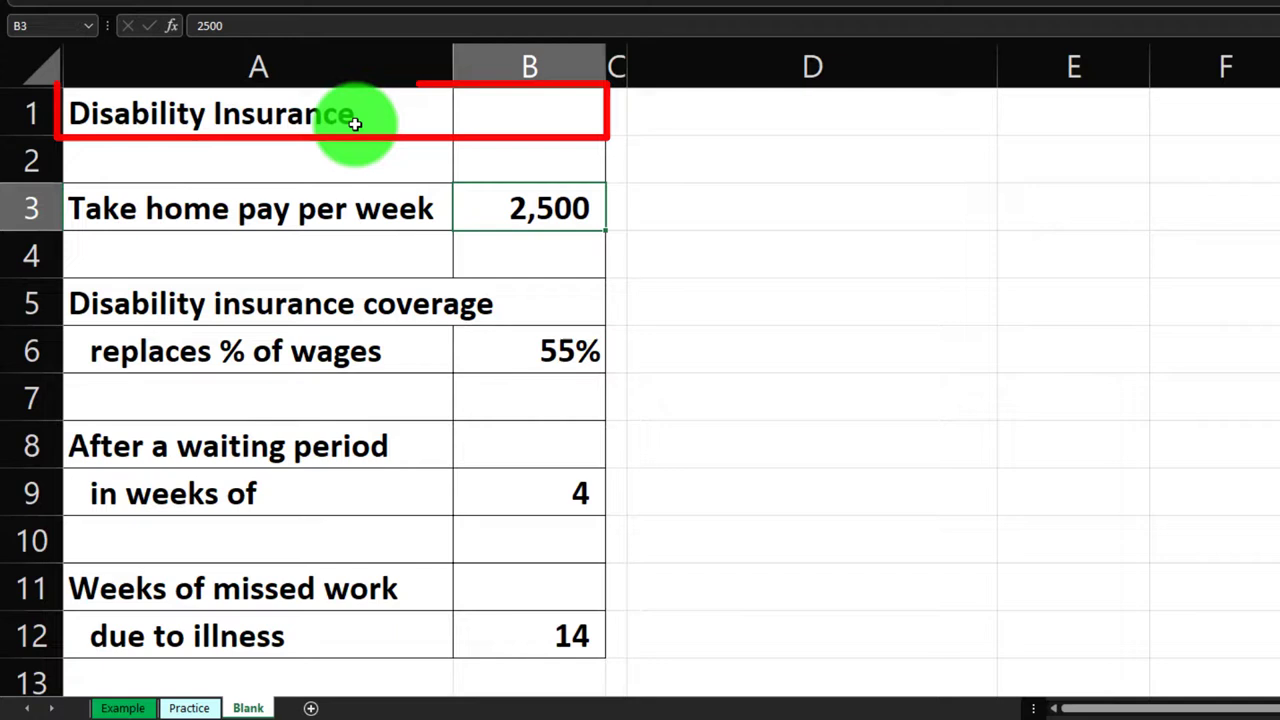
click(355, 123)
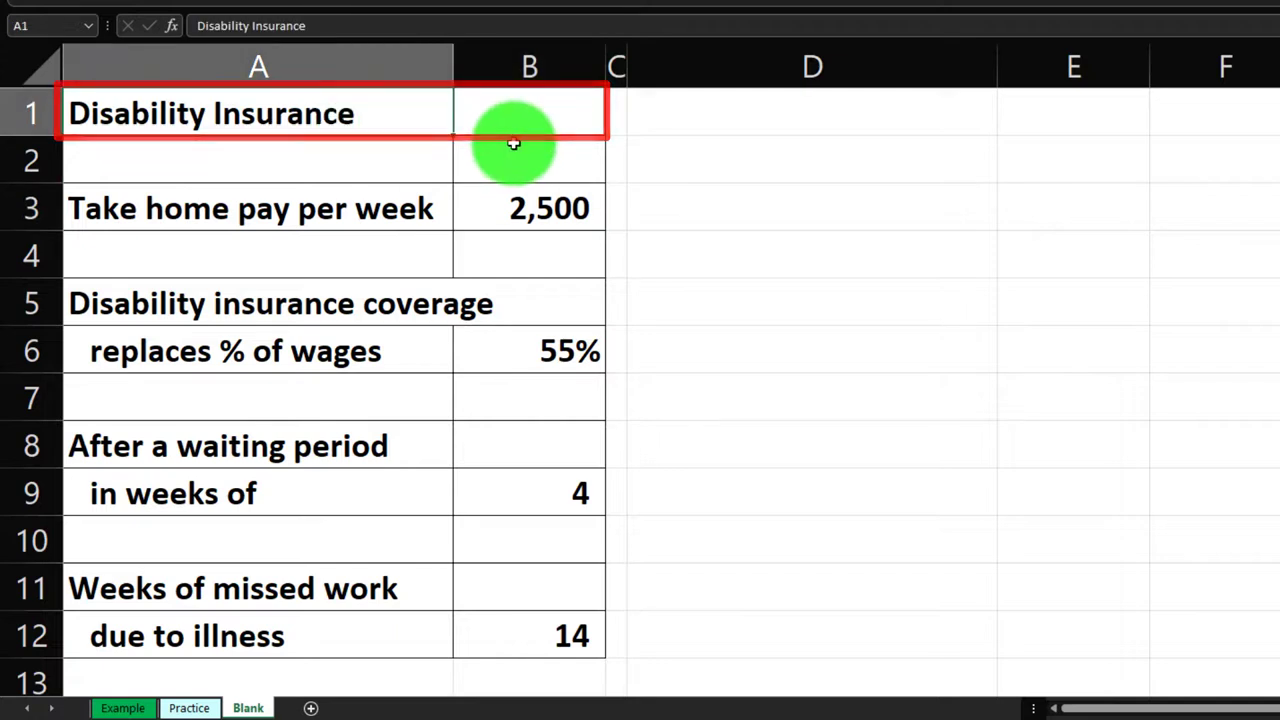
key(Down)
key(Down)
key(Right)
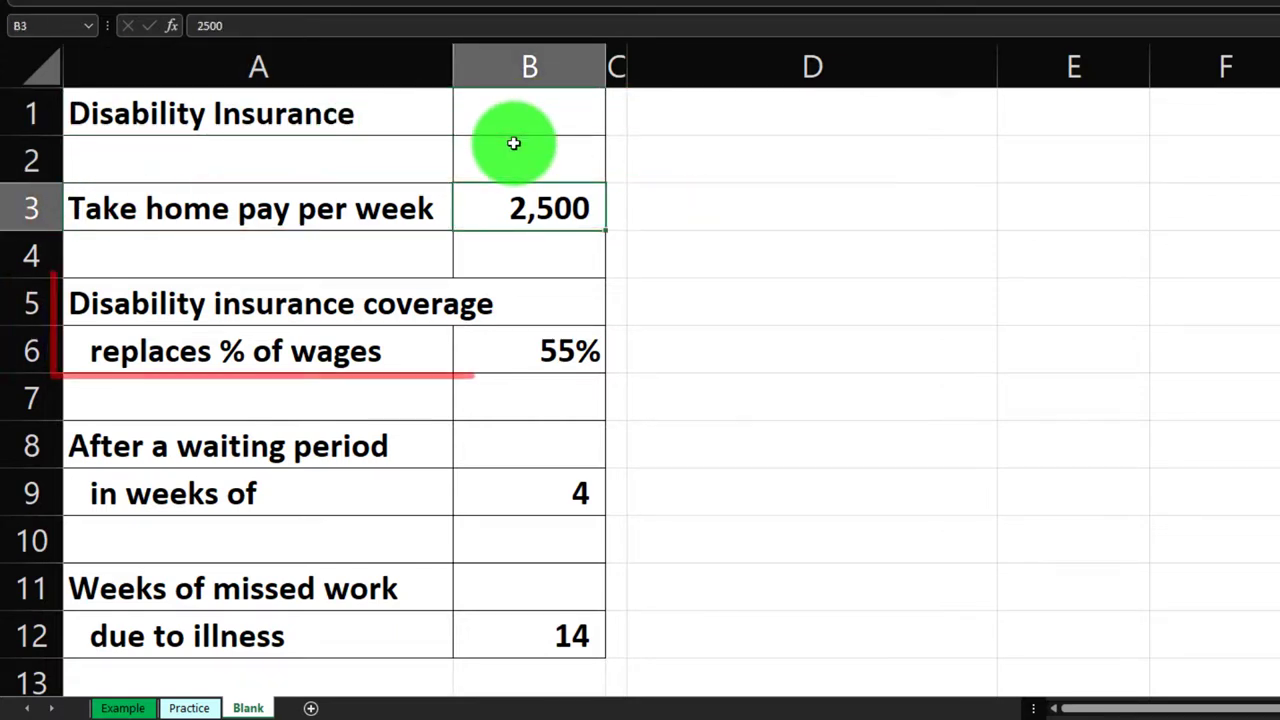
key(Down)
key(Down)
key(Down)
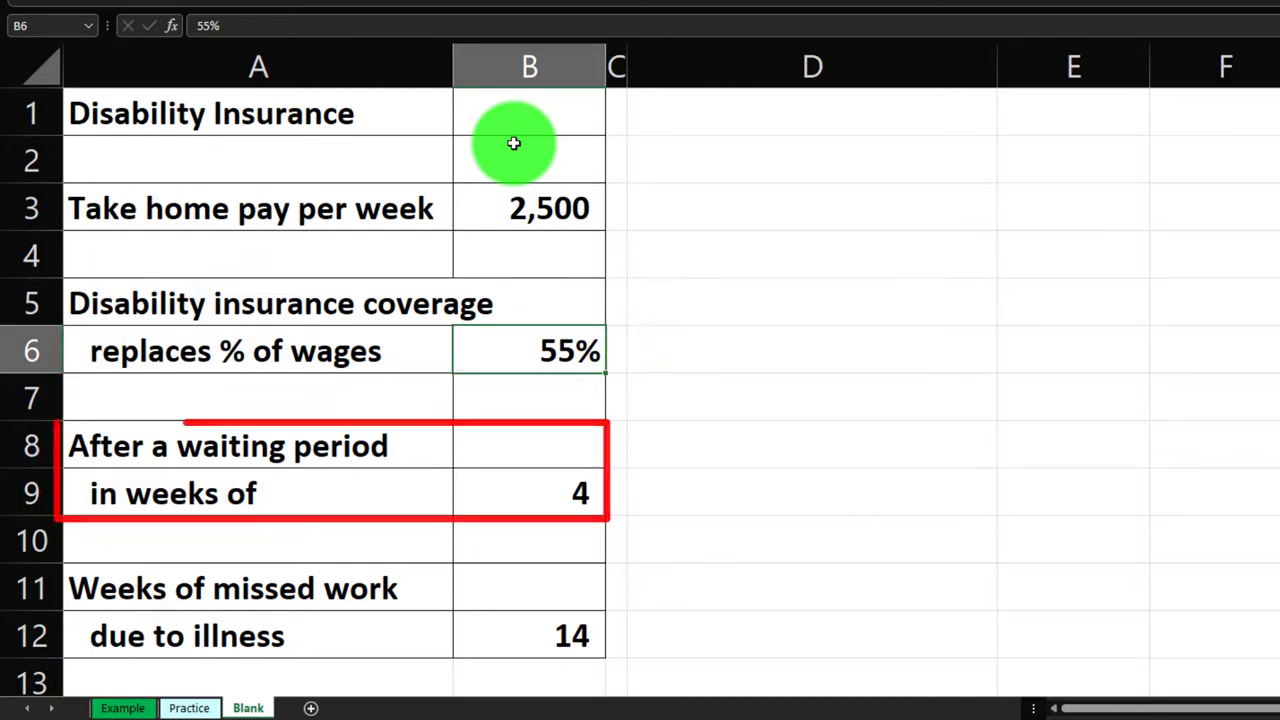
key(Down)
key(Down)
key(Down)
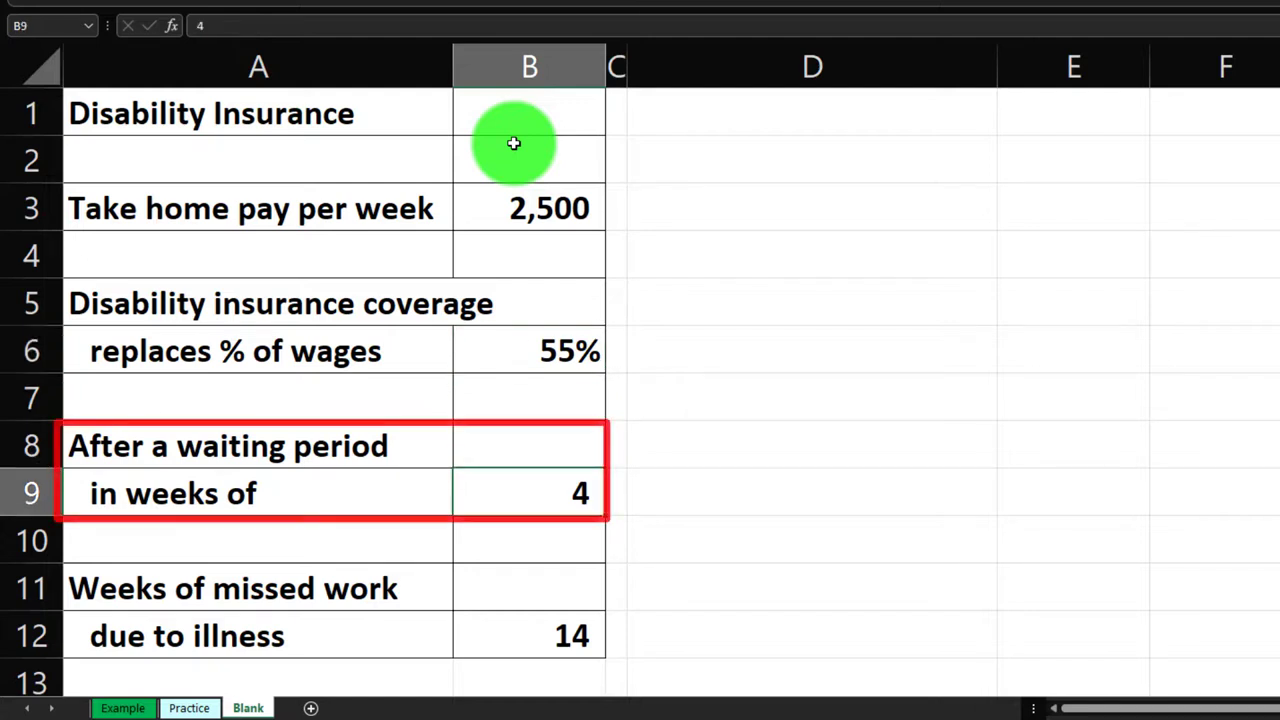
key(Down)
key(Down)
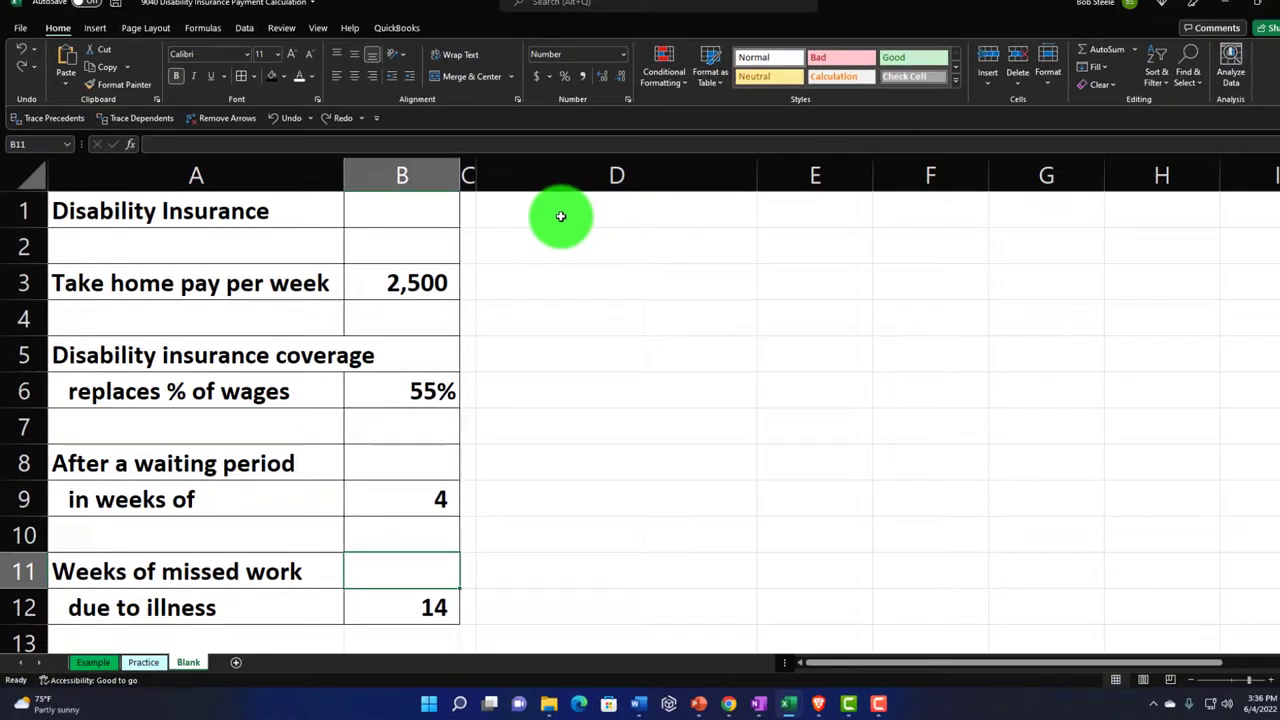
- Enter the heading Disability Benefit Payment in cell D1 and widen column D to fit it
click(595, 185)
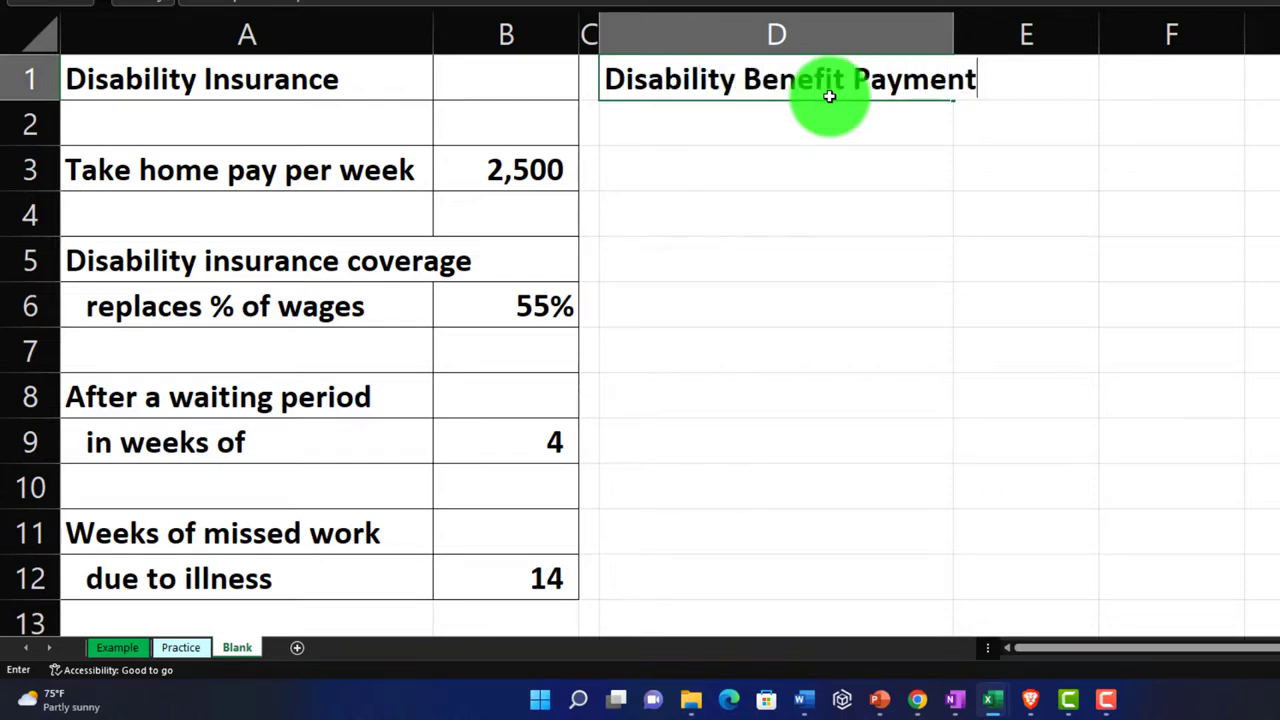
key(Return)
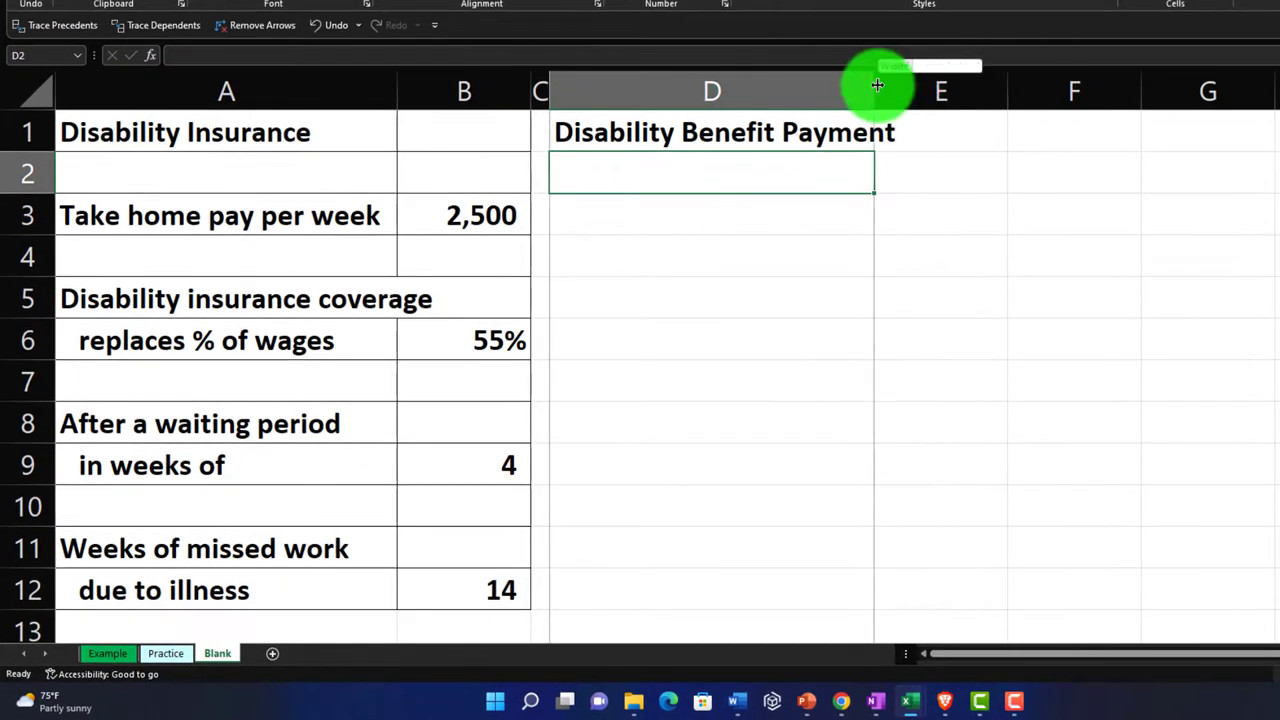
drag(877, 86, 830, 93)
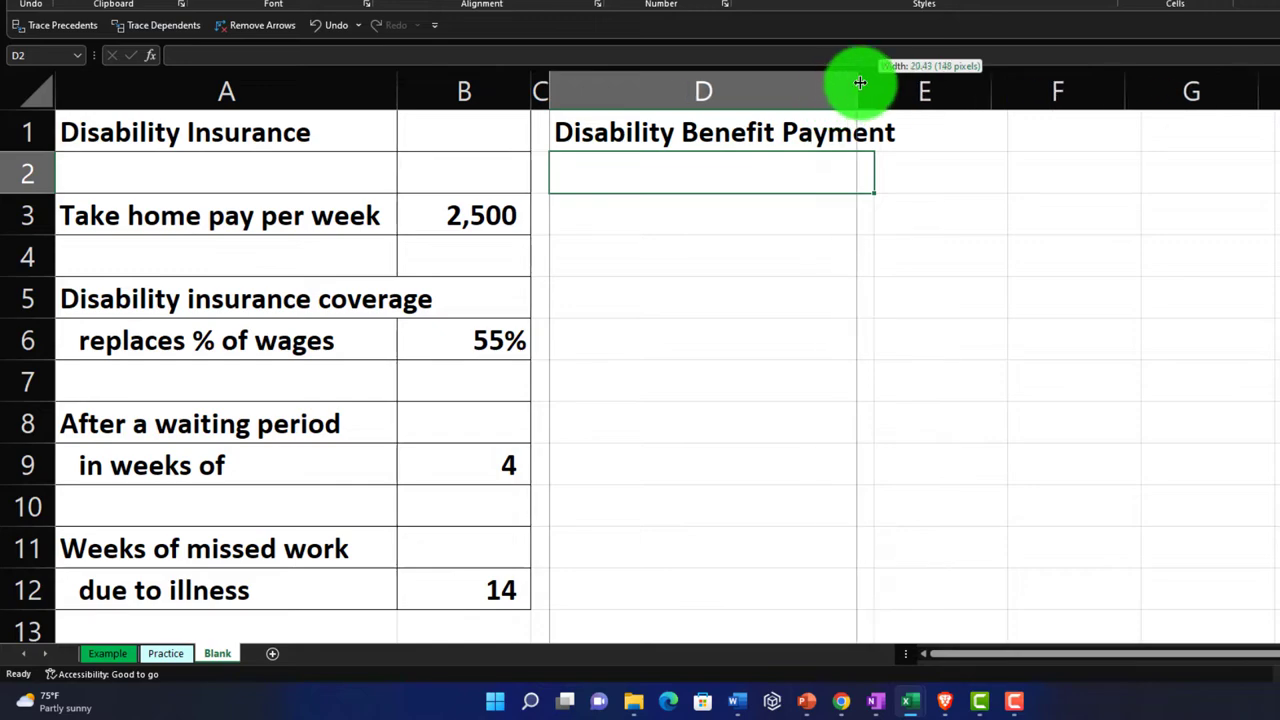
drag(904, 80, 904, 80)
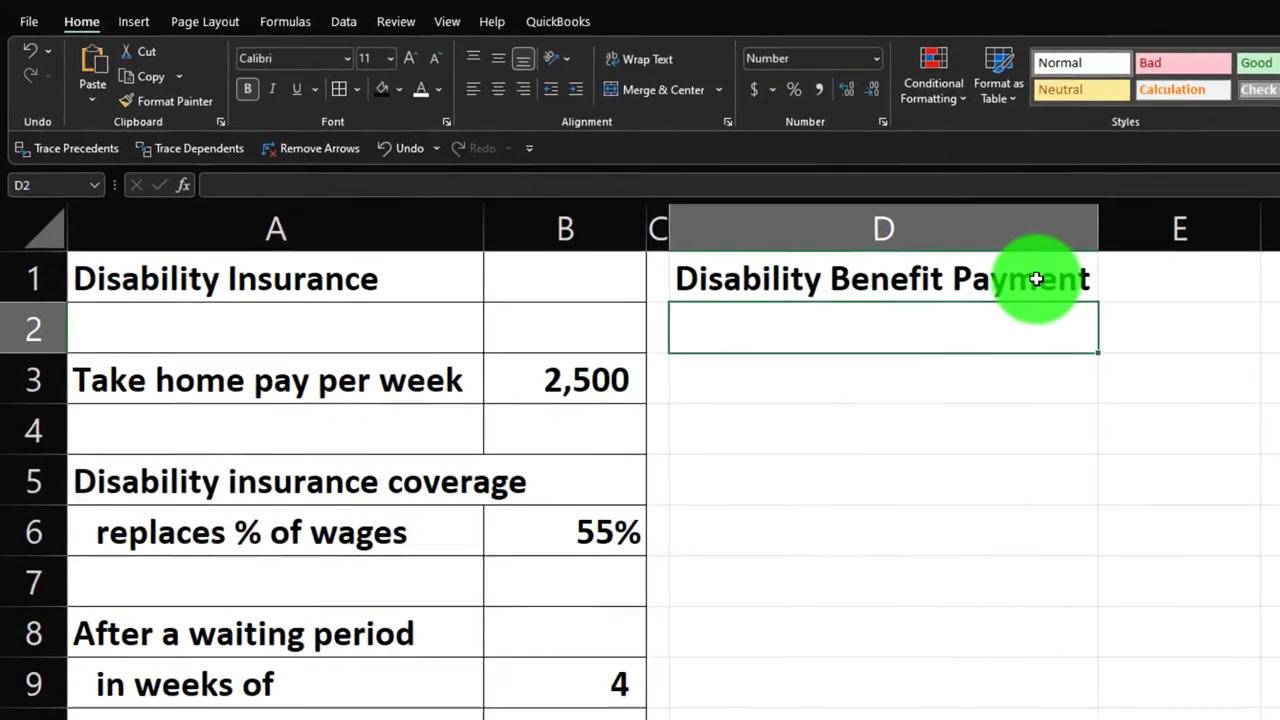
- Format the heading cells D1:E1 with a black fill and white text
drag(1036, 279, 1116, 280)
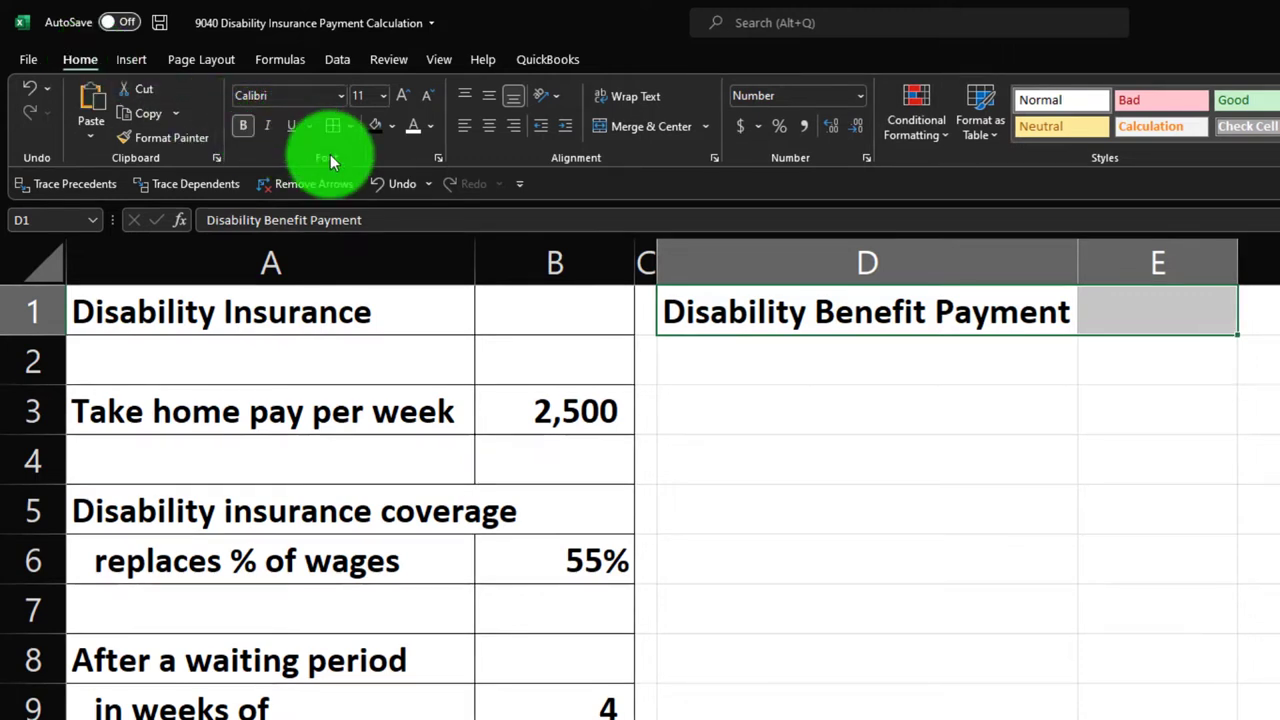
click(369, 127)
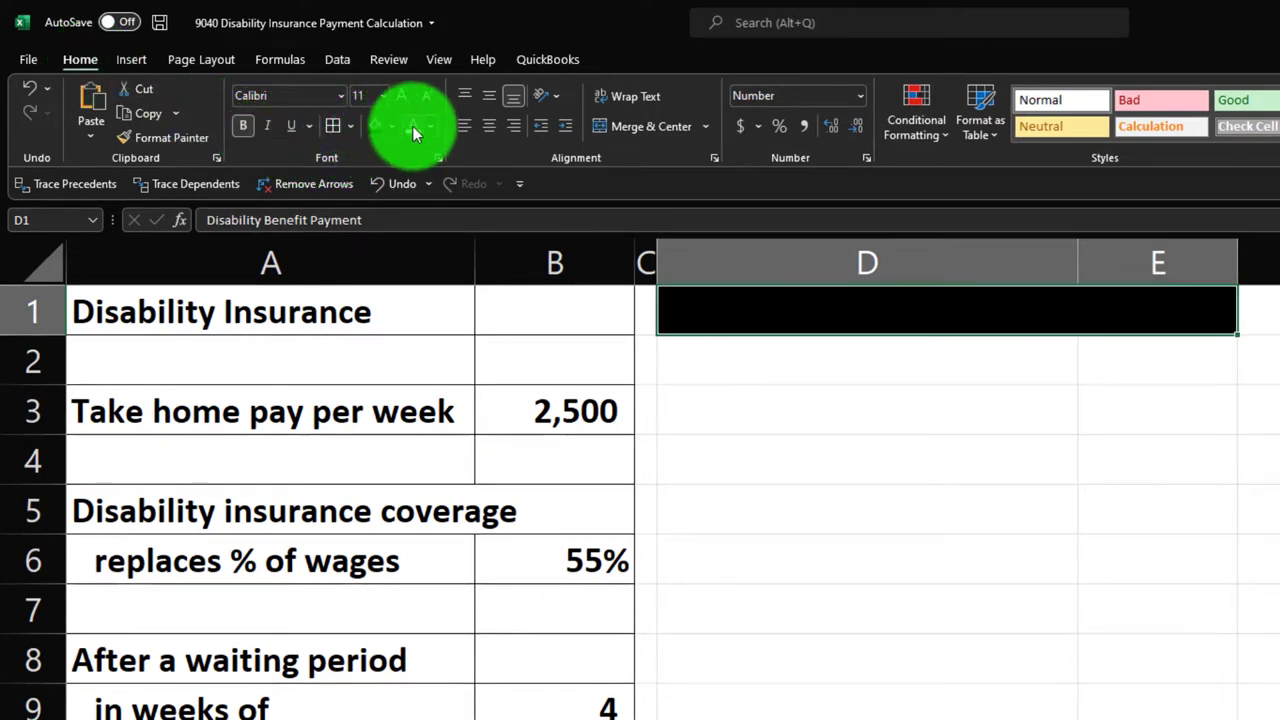
- Enter the label Weeks of missed work in cell D2 beneath the heading
click(765, 365)
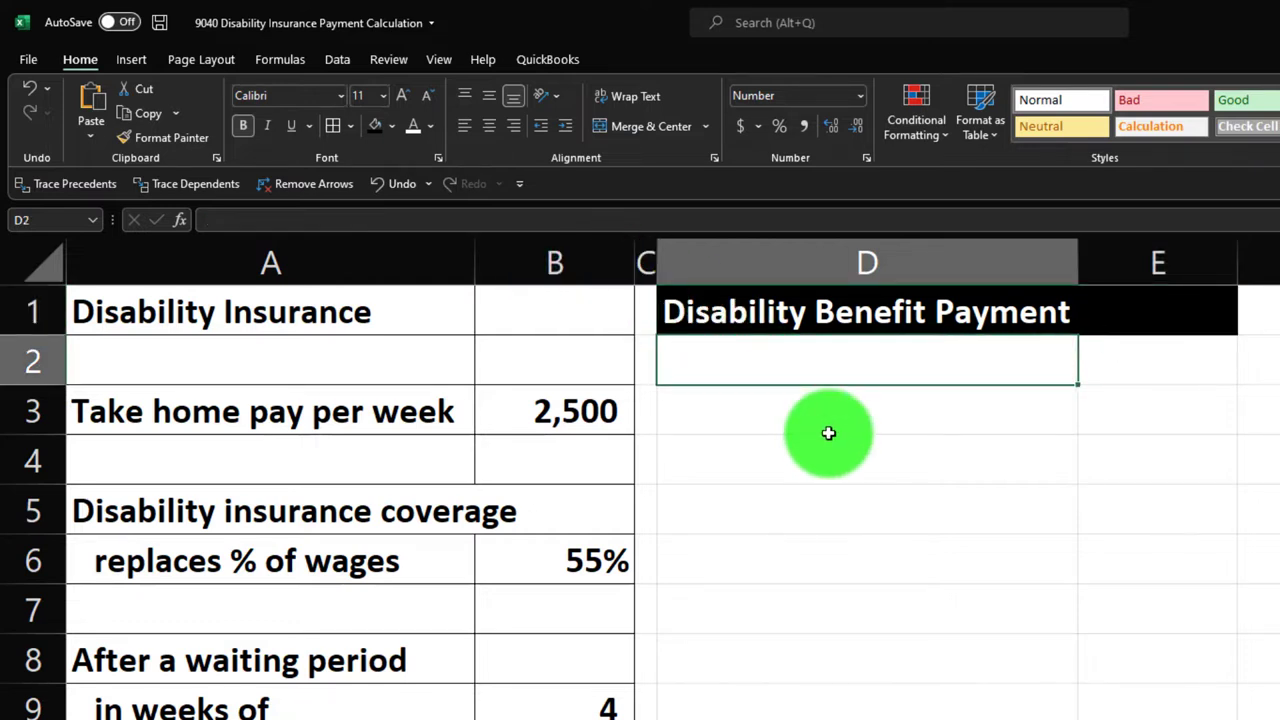
text(Weeks of mi)
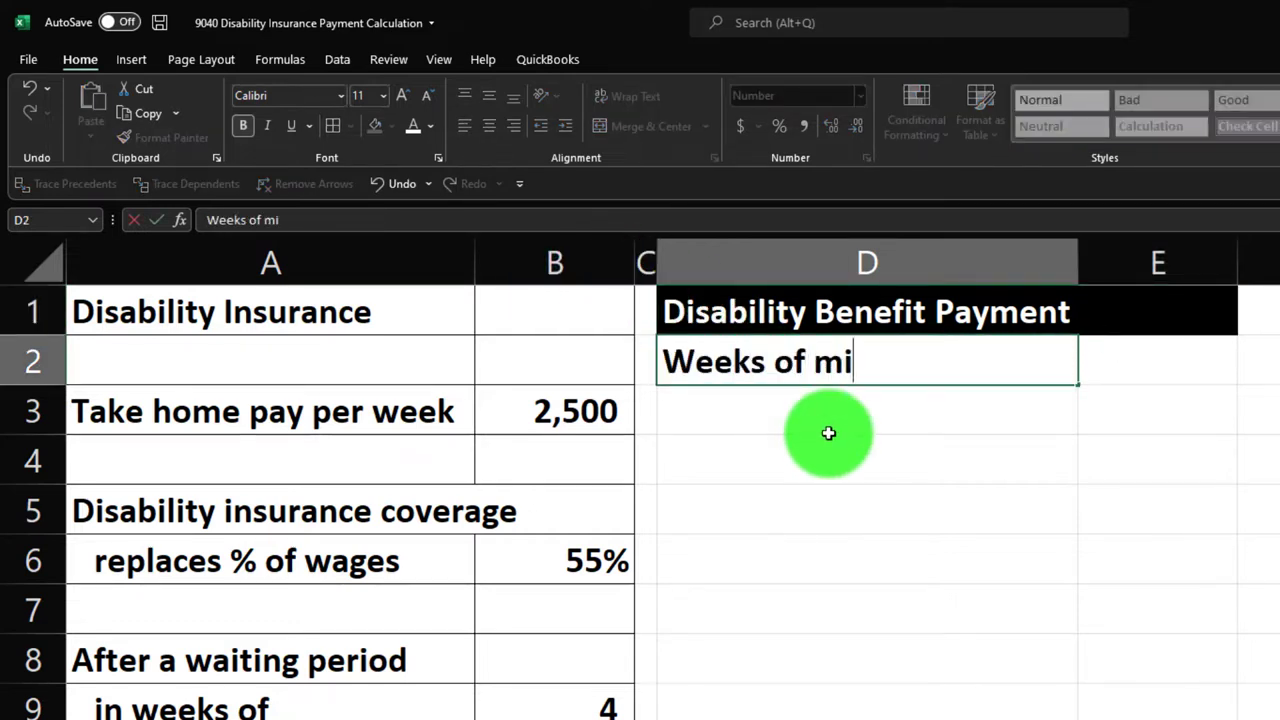
text(ssed work)
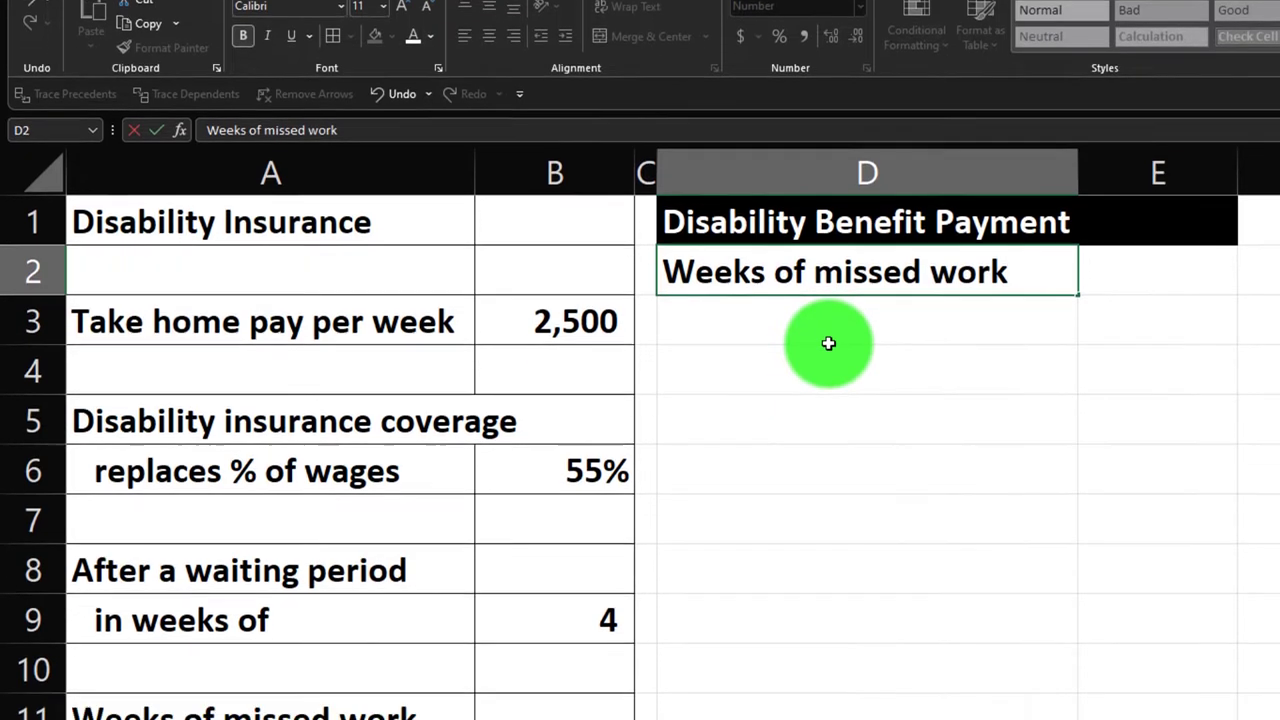
key(Tab)
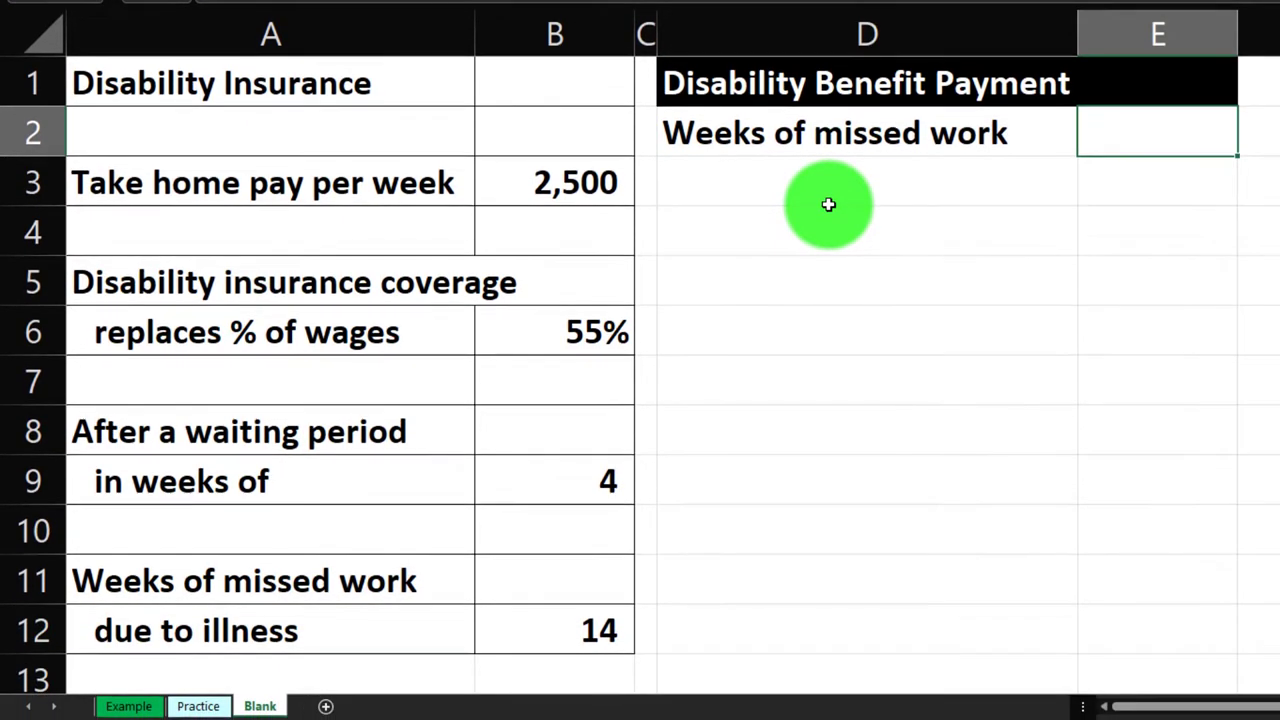
- Link cell E2 to the weeks of missed work due to illness with the formula =B12
text(=)
key(Down)
key(Down)
key(Down)
key(Down)
key(Down)
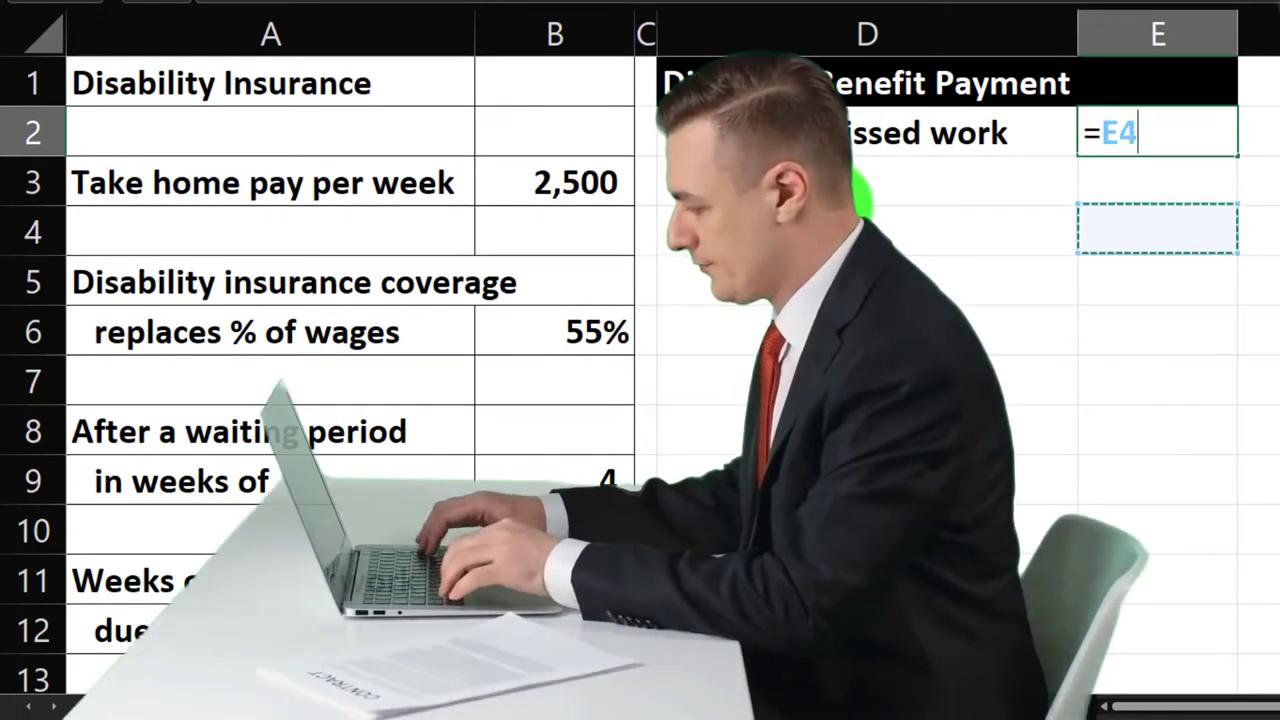
key(Down)
key(Down)
key(Left)
key(Left)
key(Left)
key(Down)
key(Down)
key(Down)
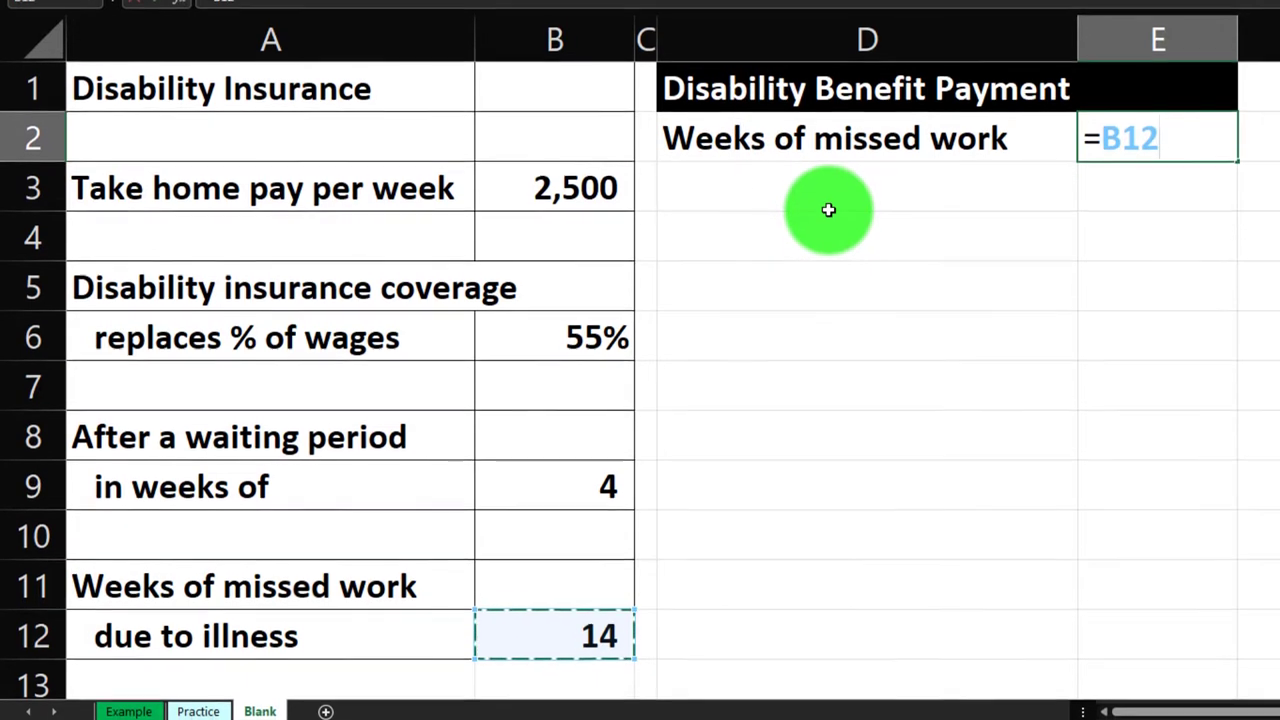
click(828, 253)
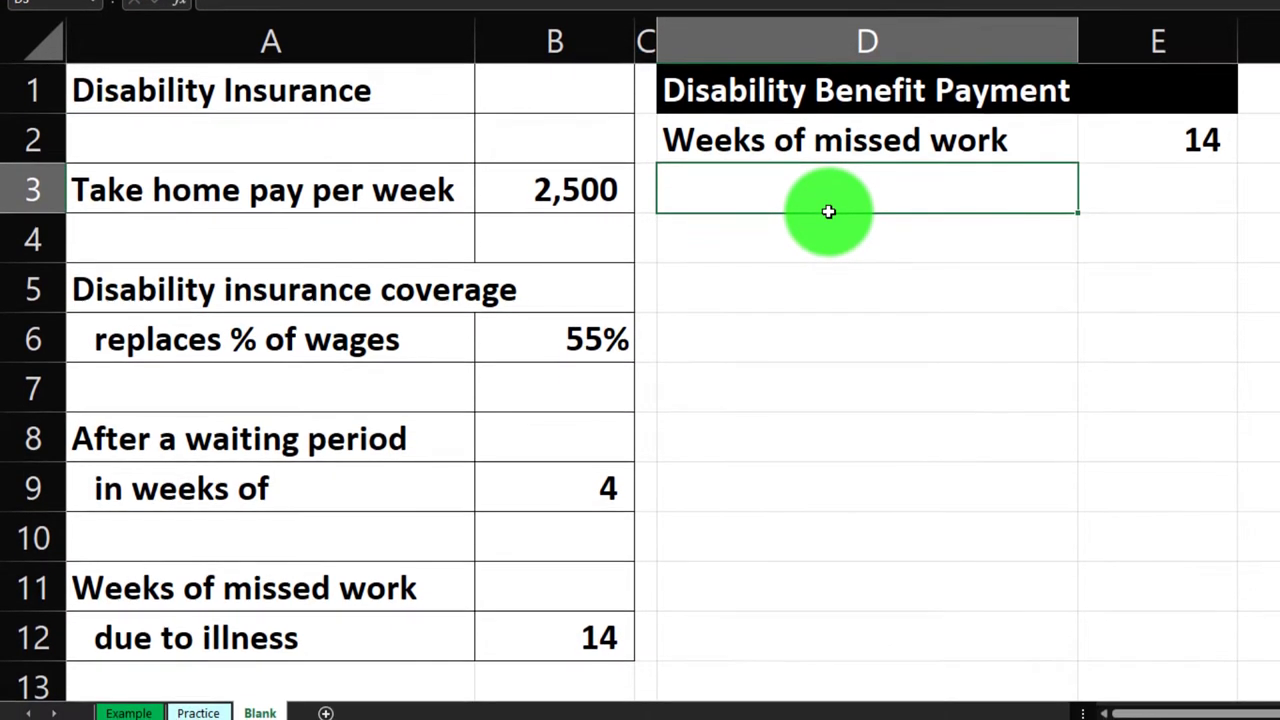
- Enter the label Waiting period in cell D3 under Weeks of missed work
text(W)
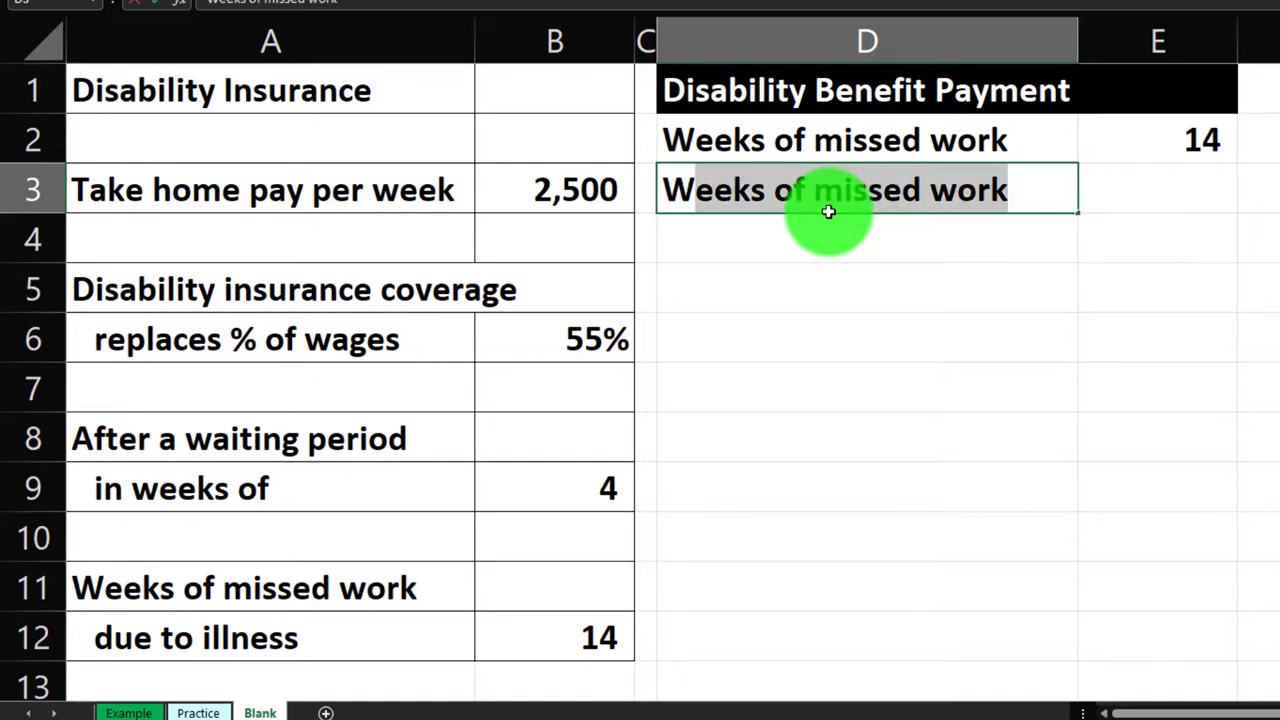
text(aiting pe)
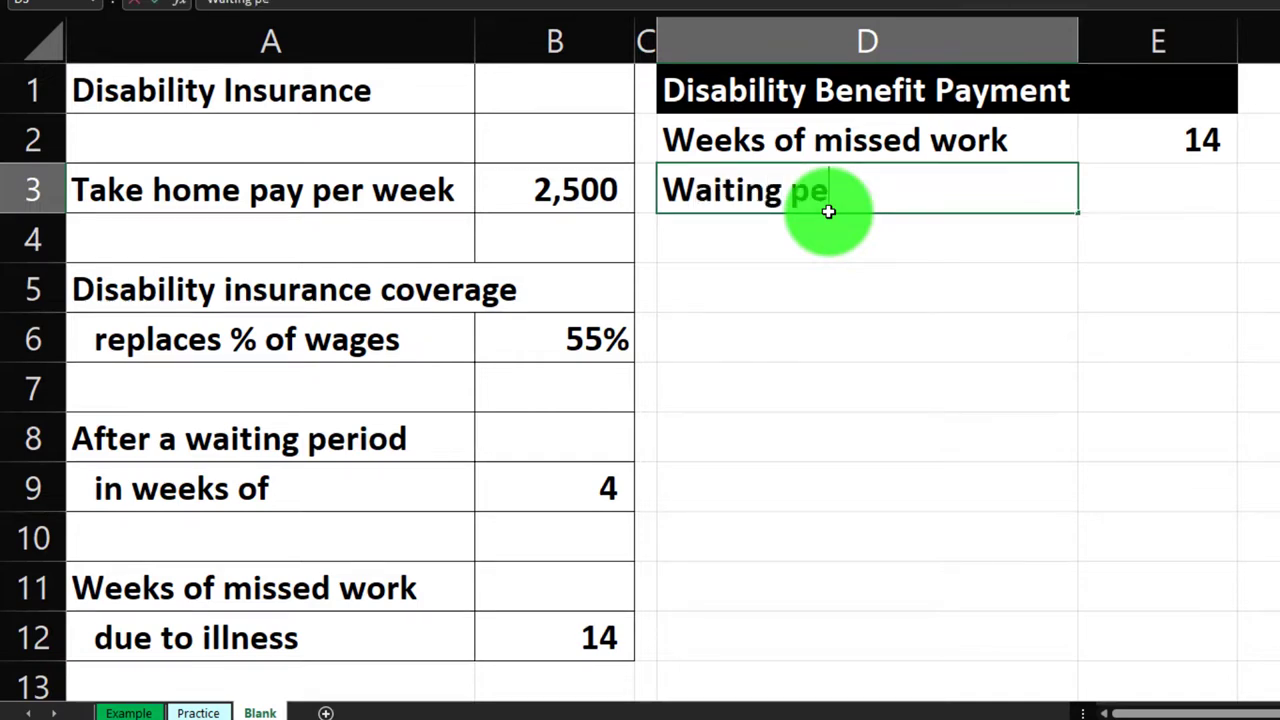
text(riod)
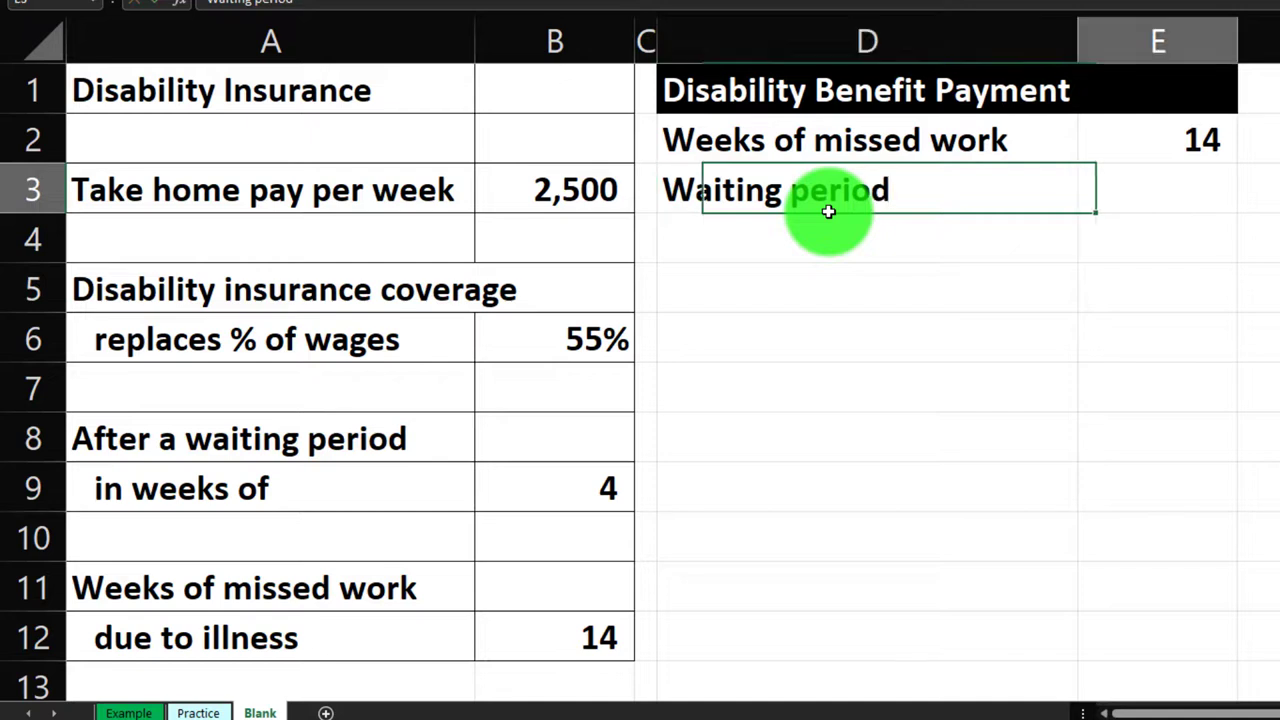
key(Tab)
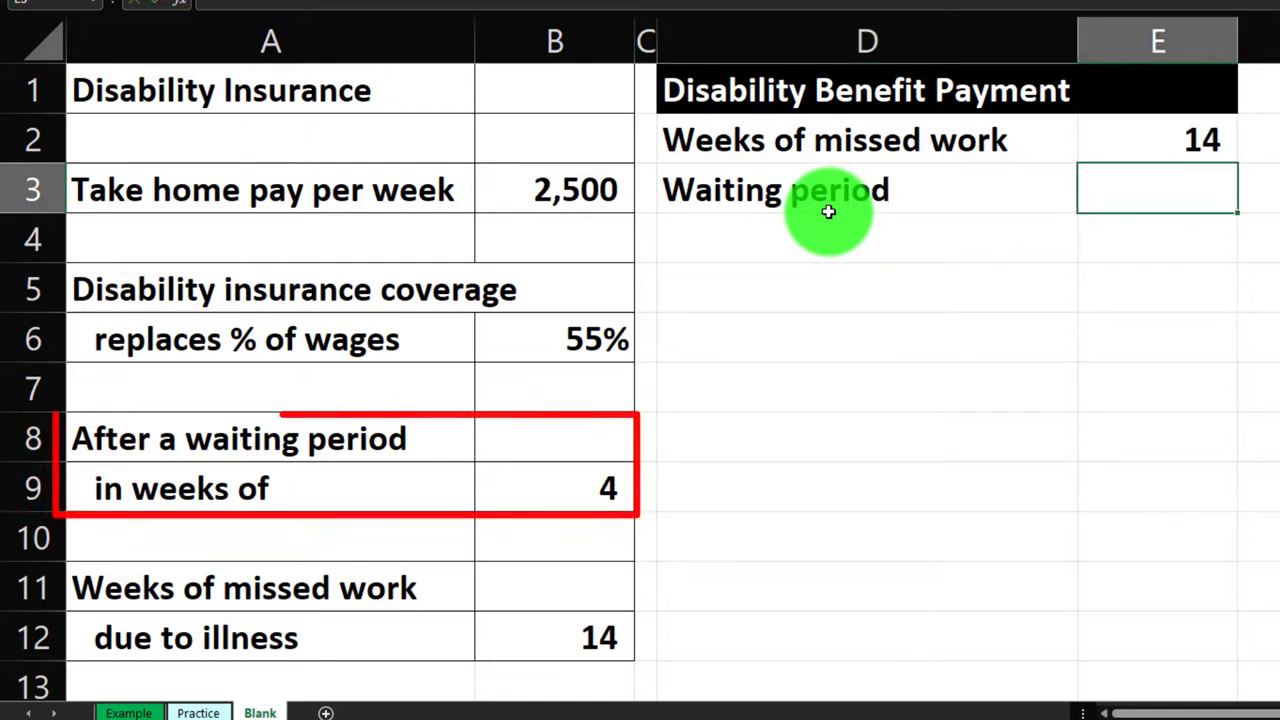
- Link cell E3 to the waiting period in weeks with the formula =B9
text(=)
key(Left)
key(Left)
key(Left)
key(Down)
key(Down)
key(Down)
key(Down)
key(Down)
key(Down)
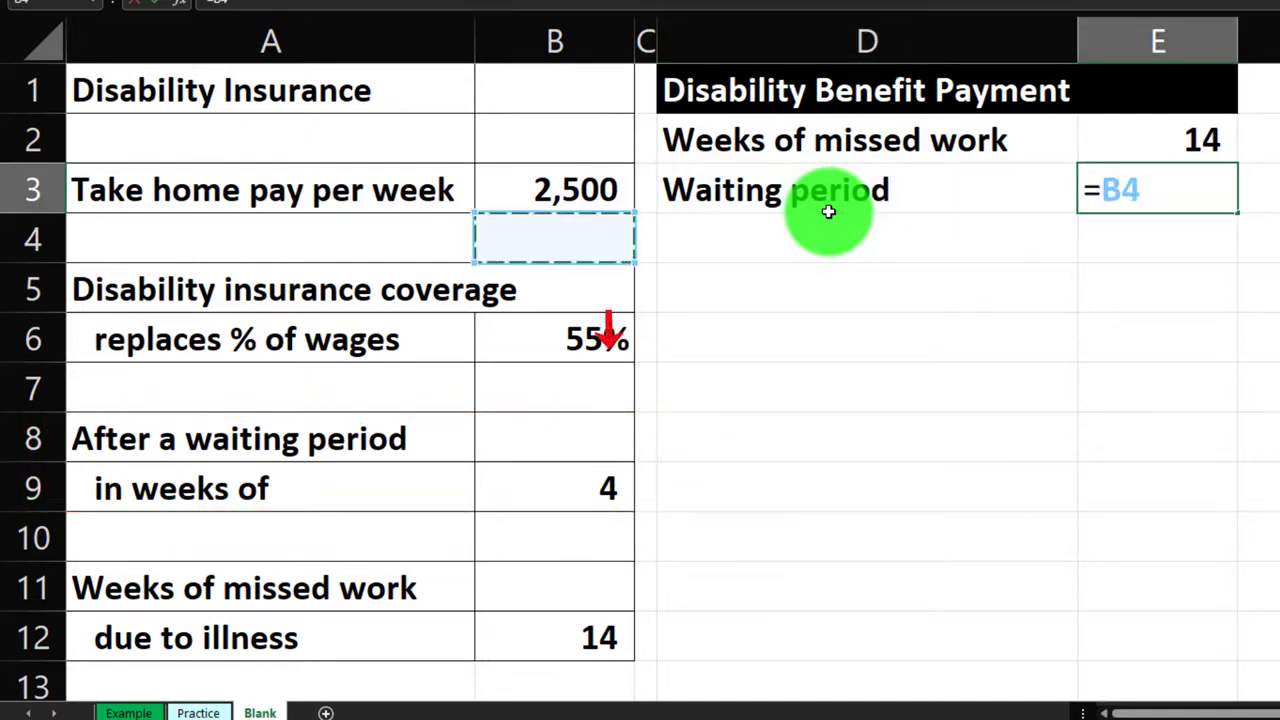
key(Return)
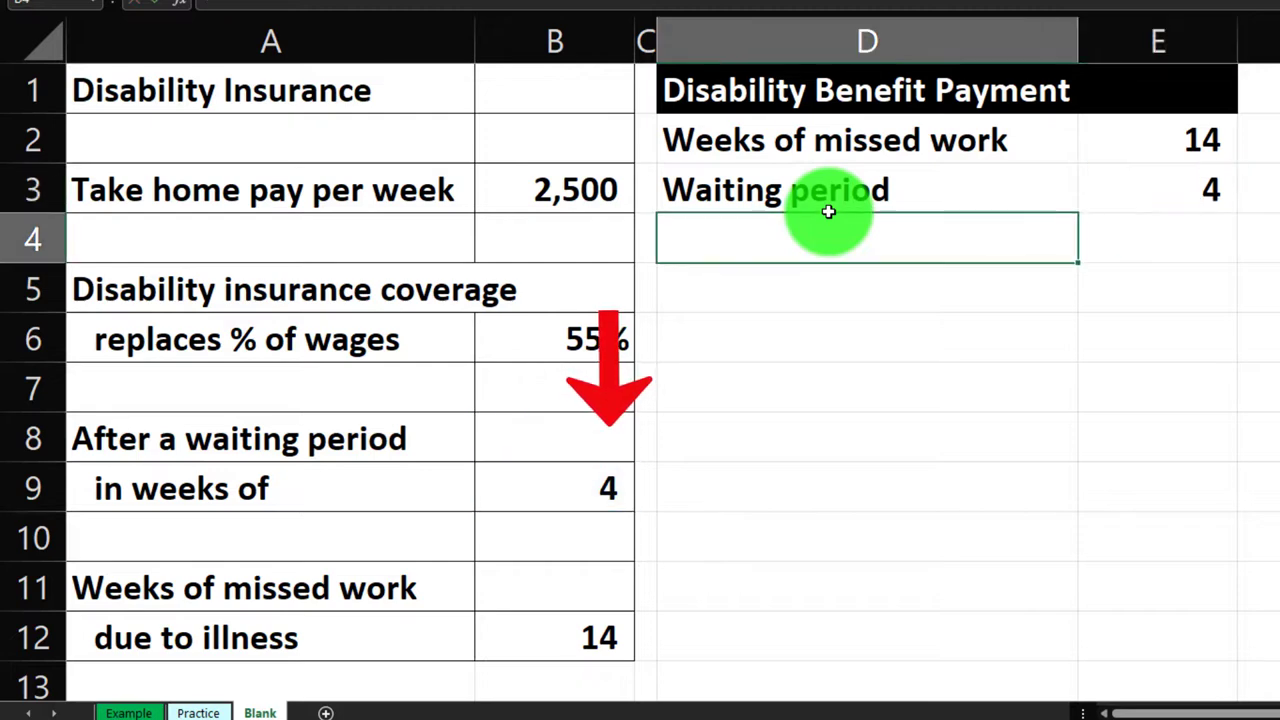
- Underline the waiting period value in cell E3
key(Up)
key(Right)
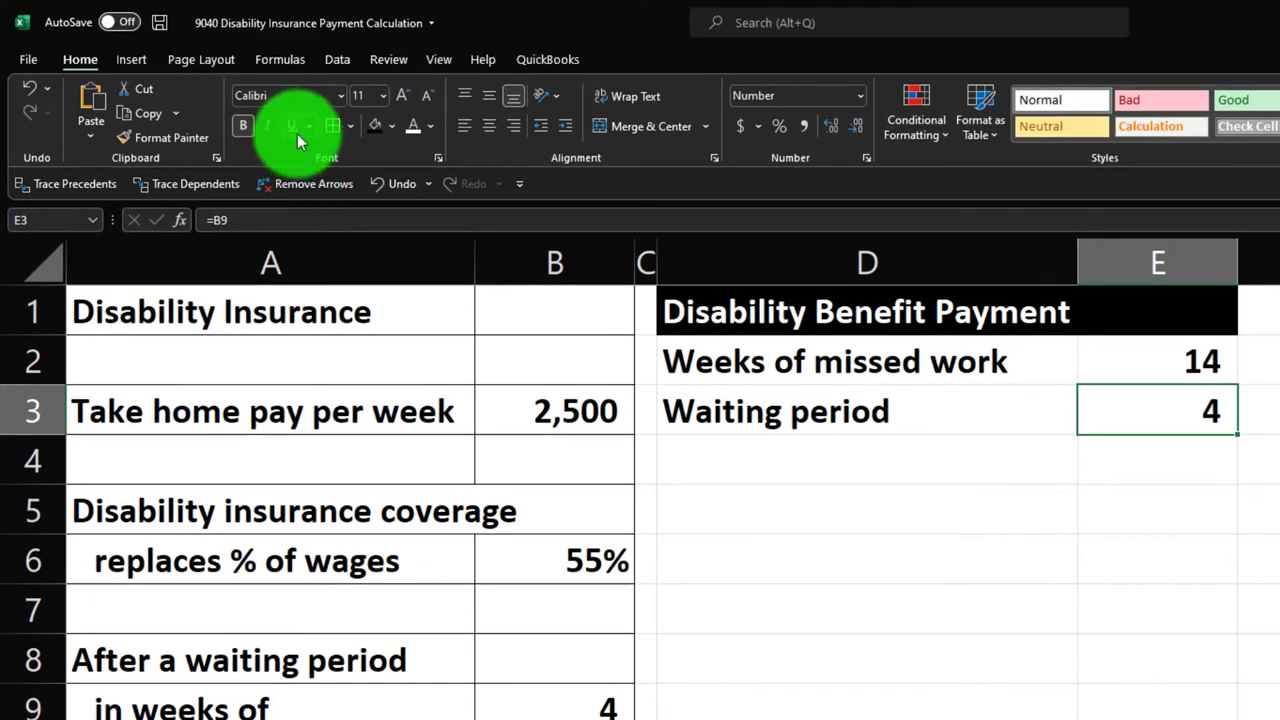
click(292, 129)
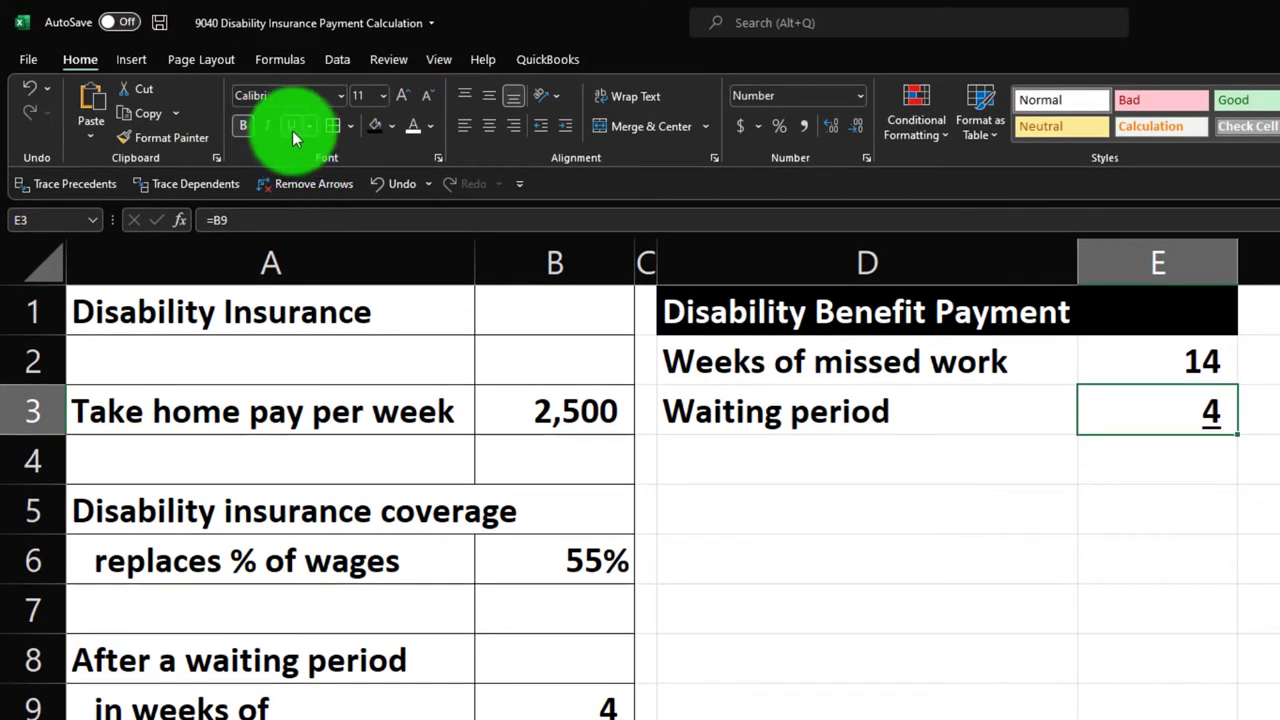
- Enter the label Weeks after waitign period in cell D4
key(Left)
key(Down)
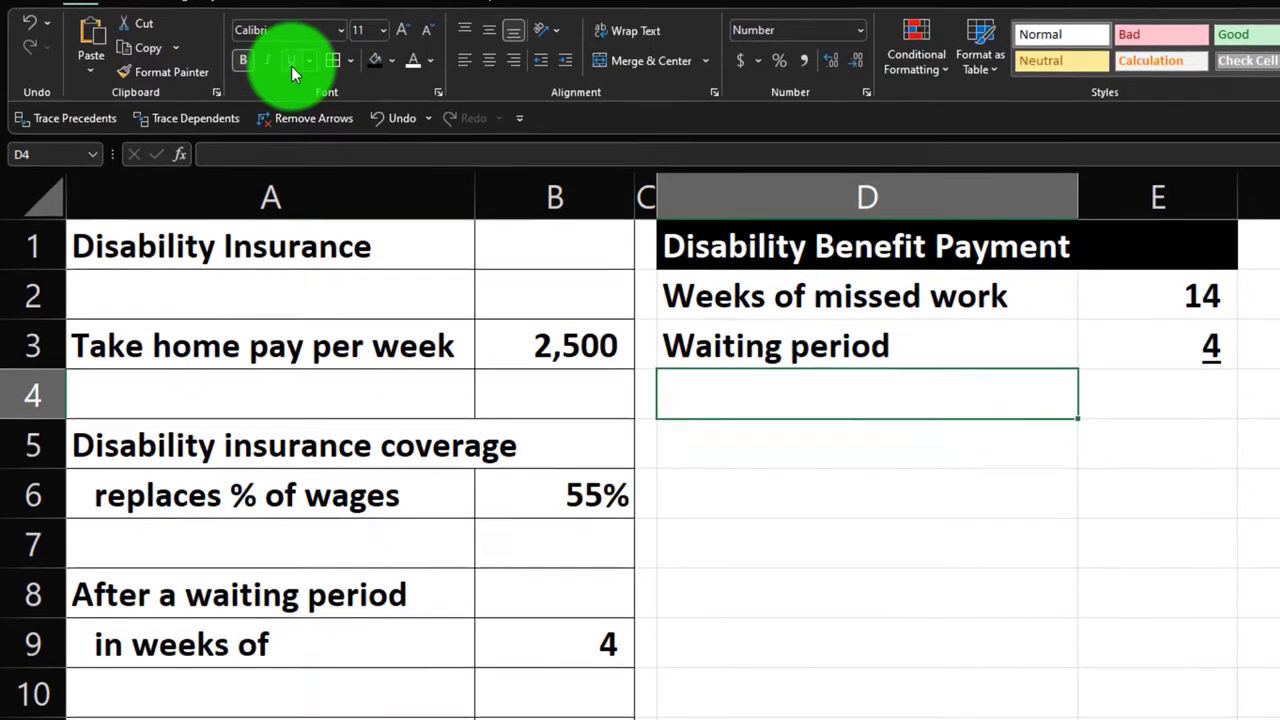
text(Weeks a)
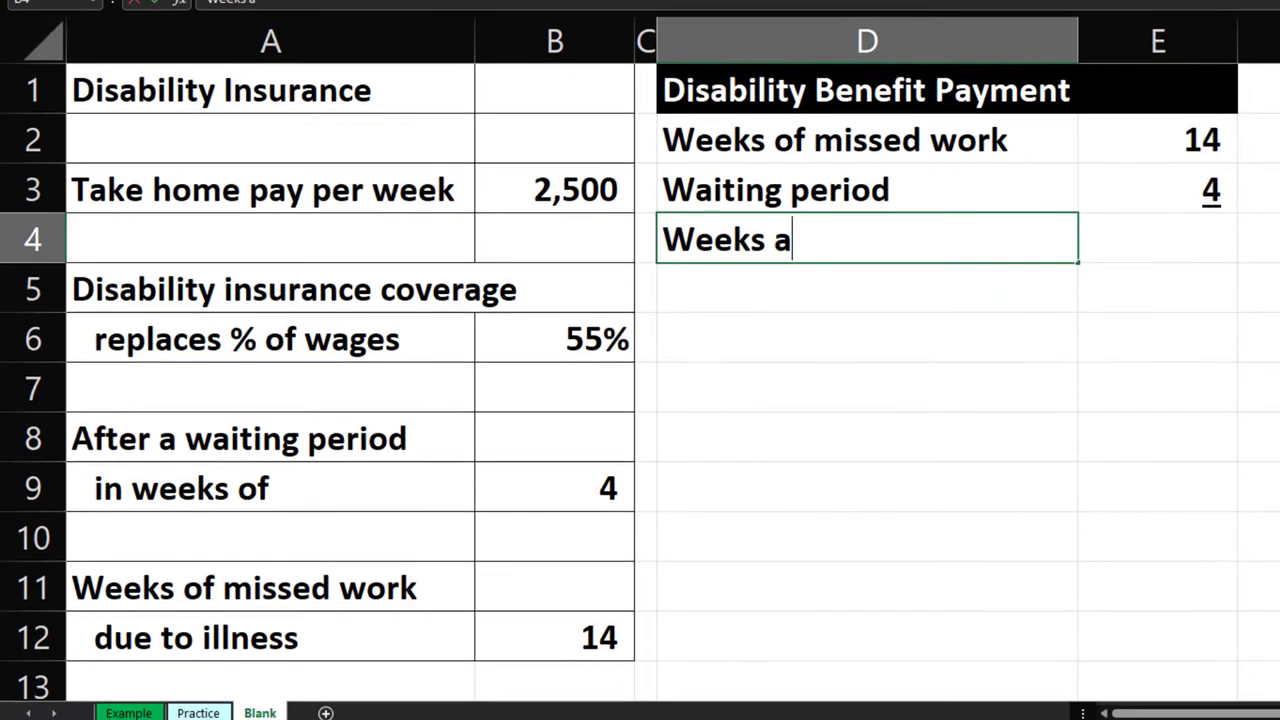
text(fter waitign period)
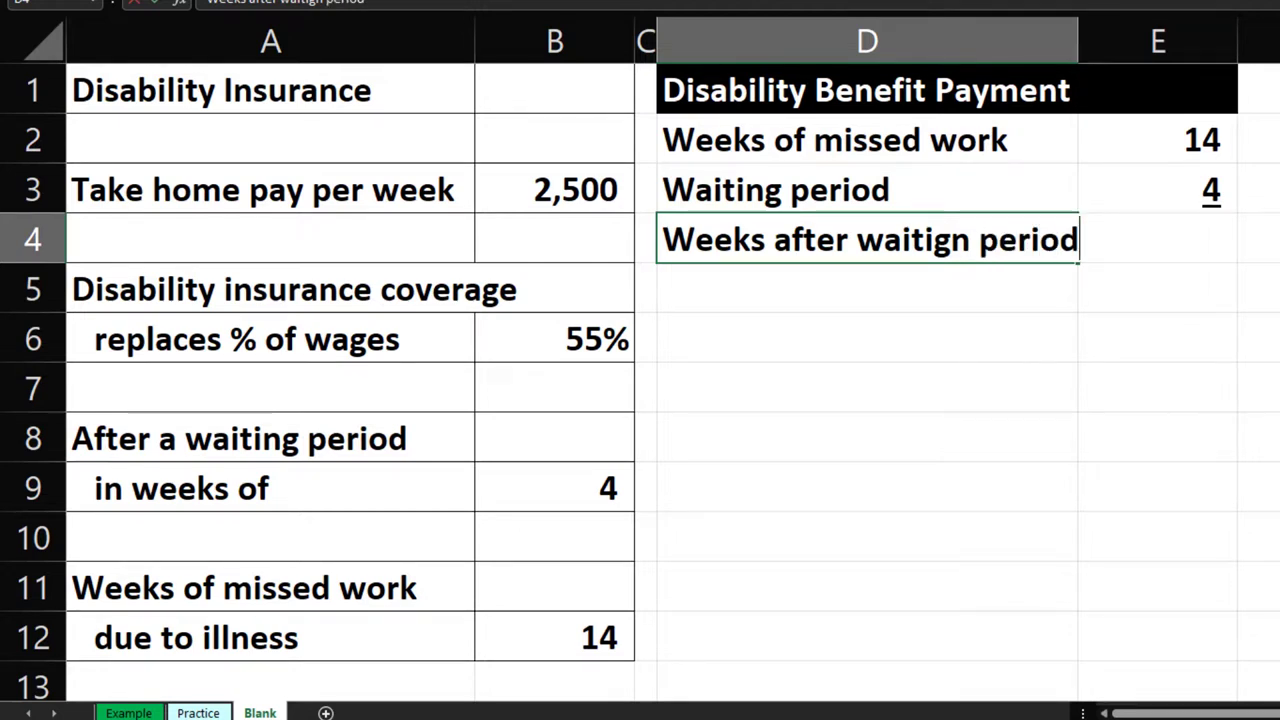
key(Tab)
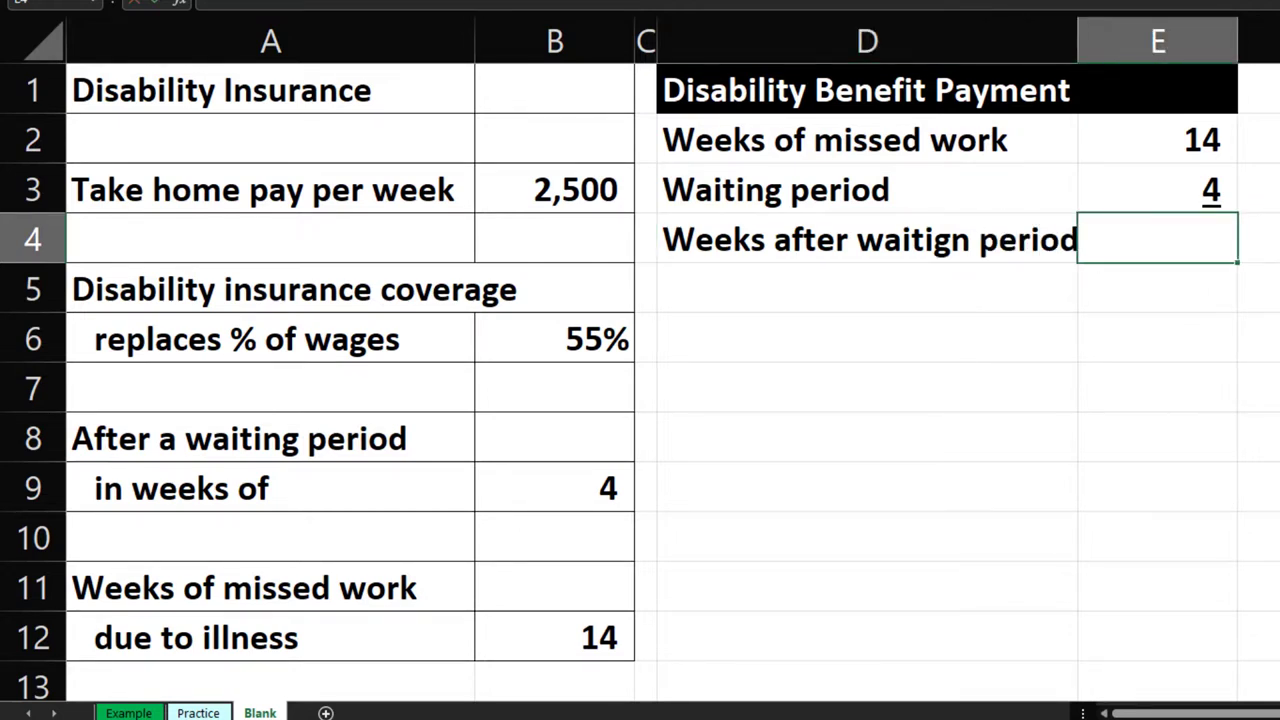
- Subtract the waiting period from the weeks of missed work in cell E4 with the formula =E2-E3
text(=)
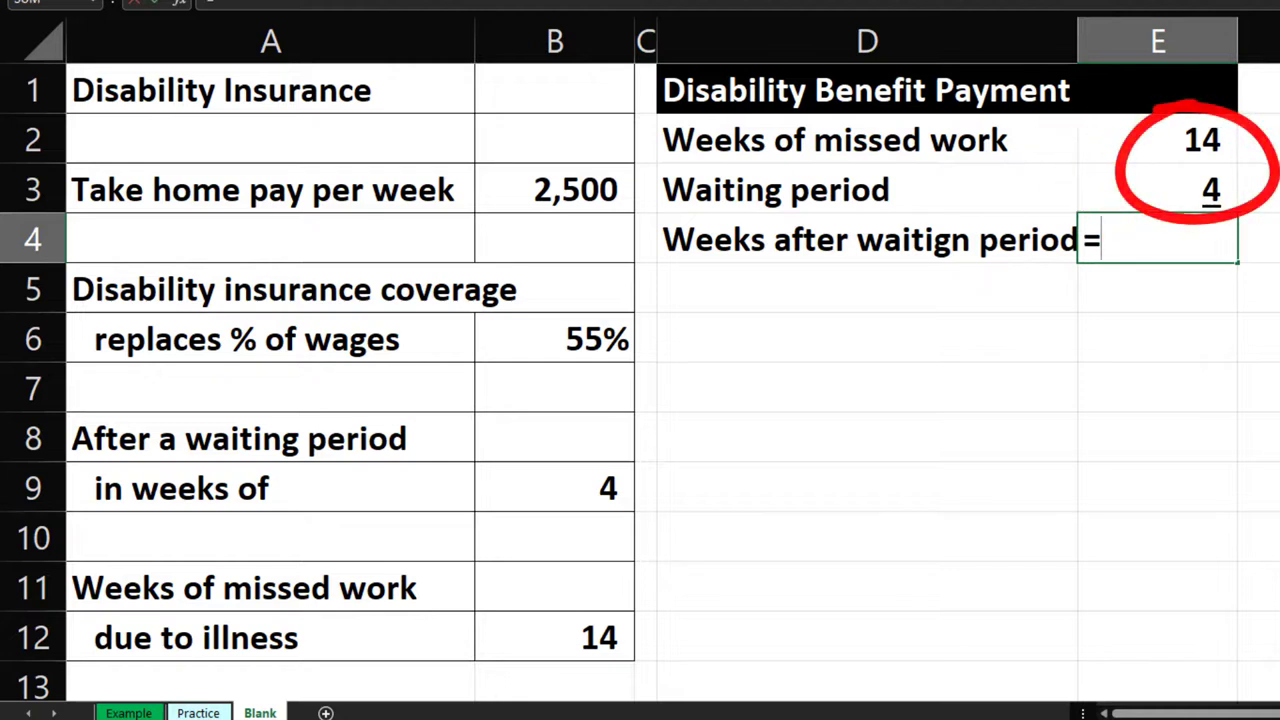
key(Up)
key(Up)
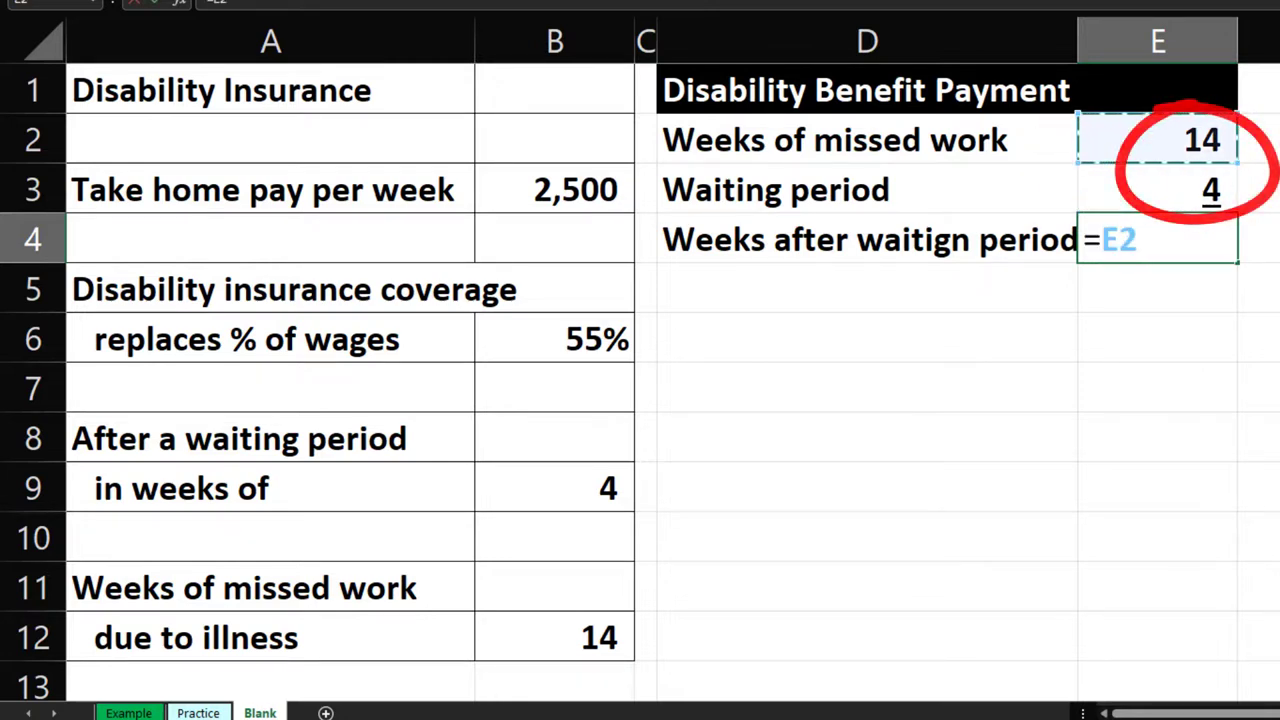
text(-)
key(Up)
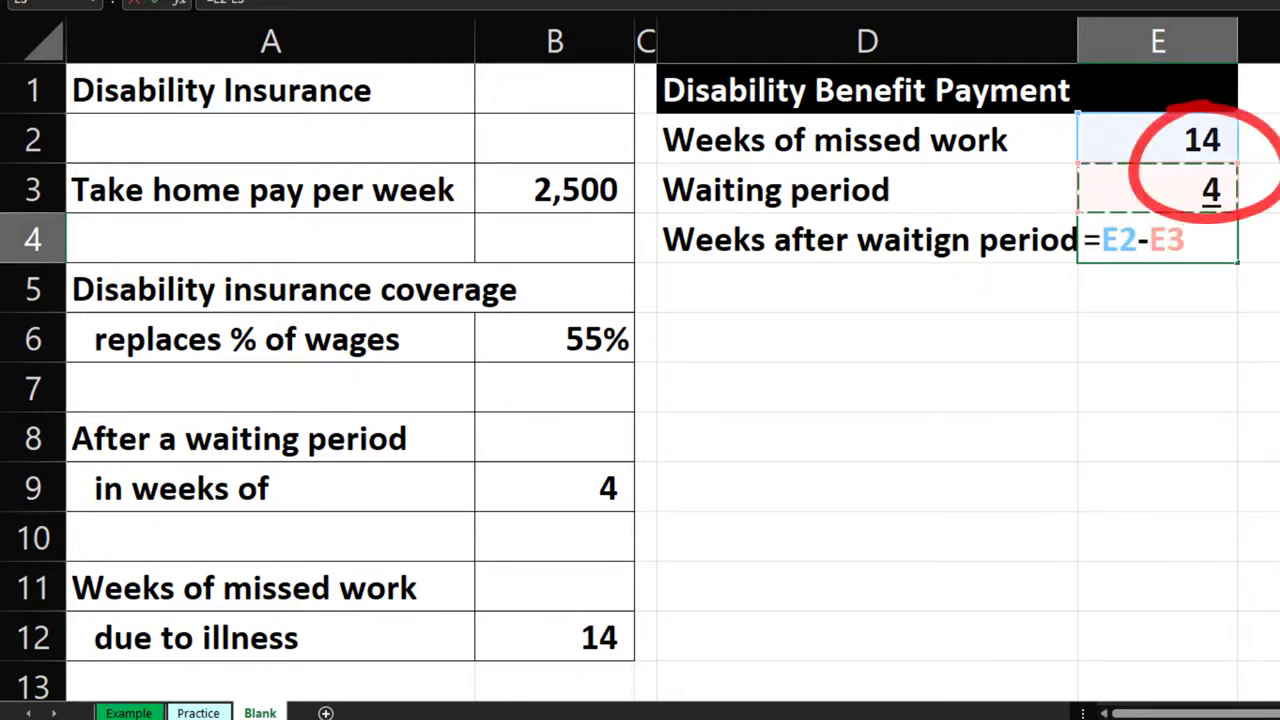
key(Return)
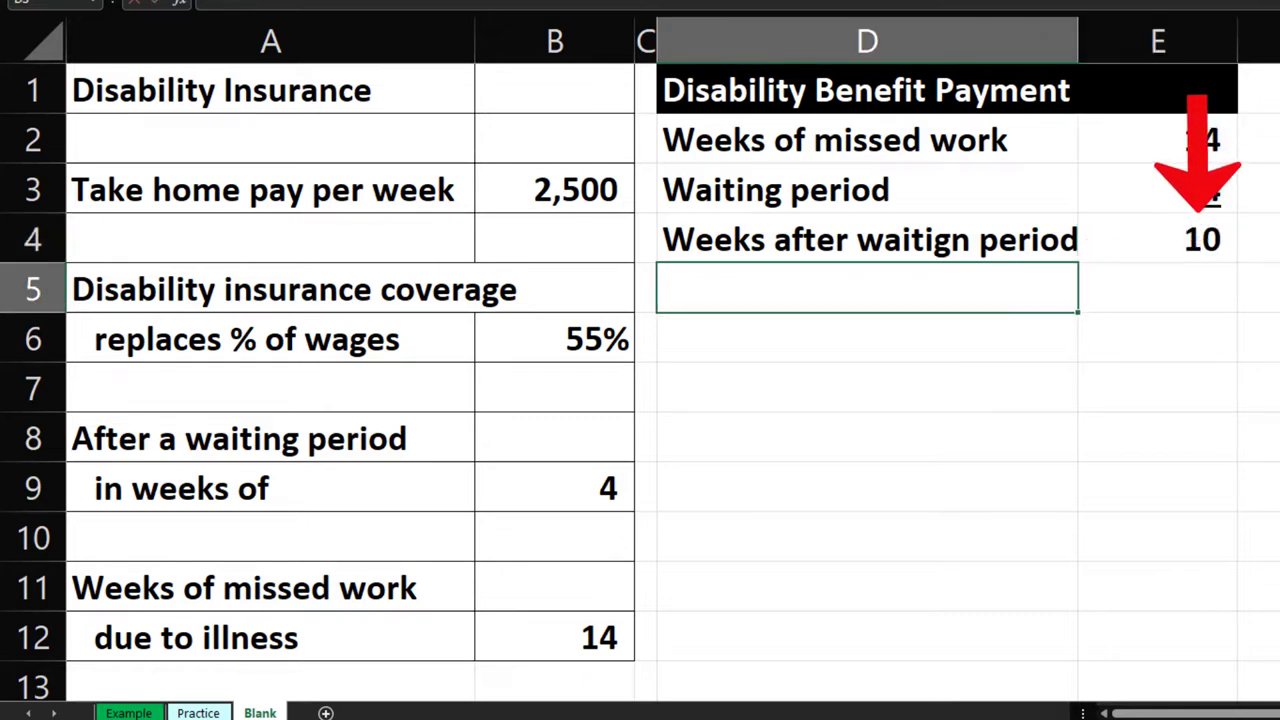
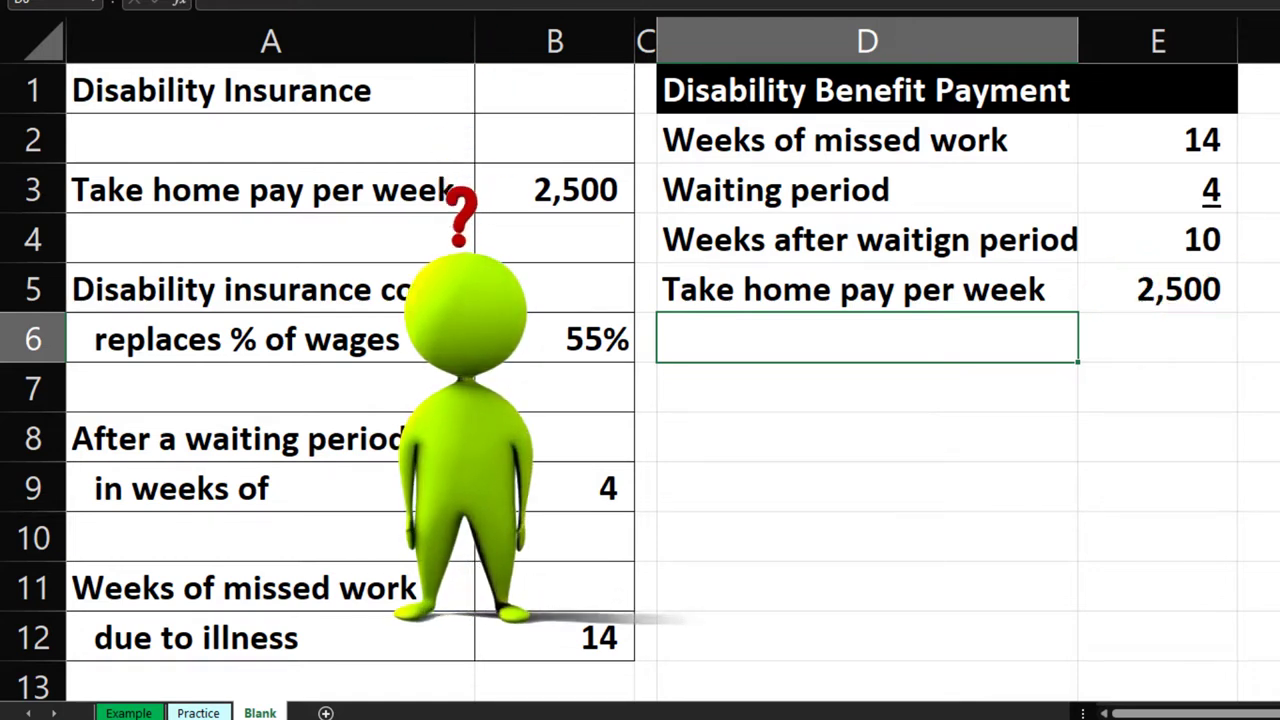
- Enter the label Pay after waiting period in cell D6 below Take home pay per week
text(P)
key(BackSpace)
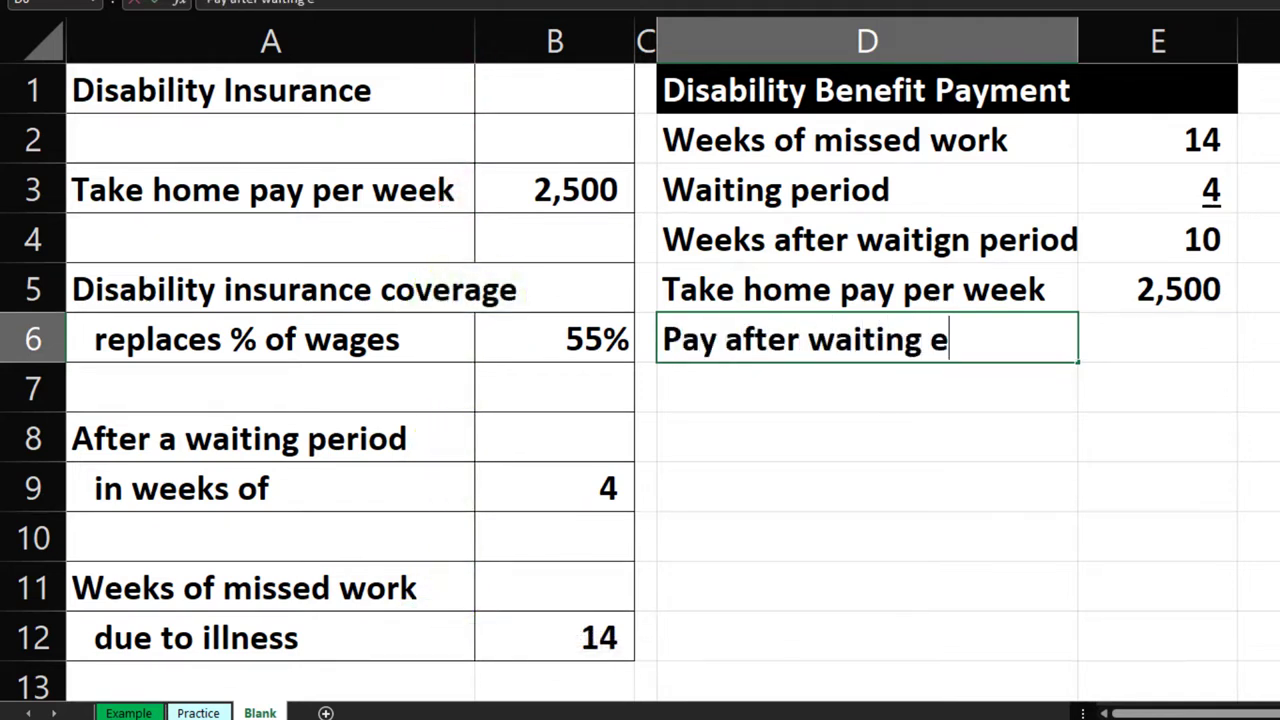
key(Tab)
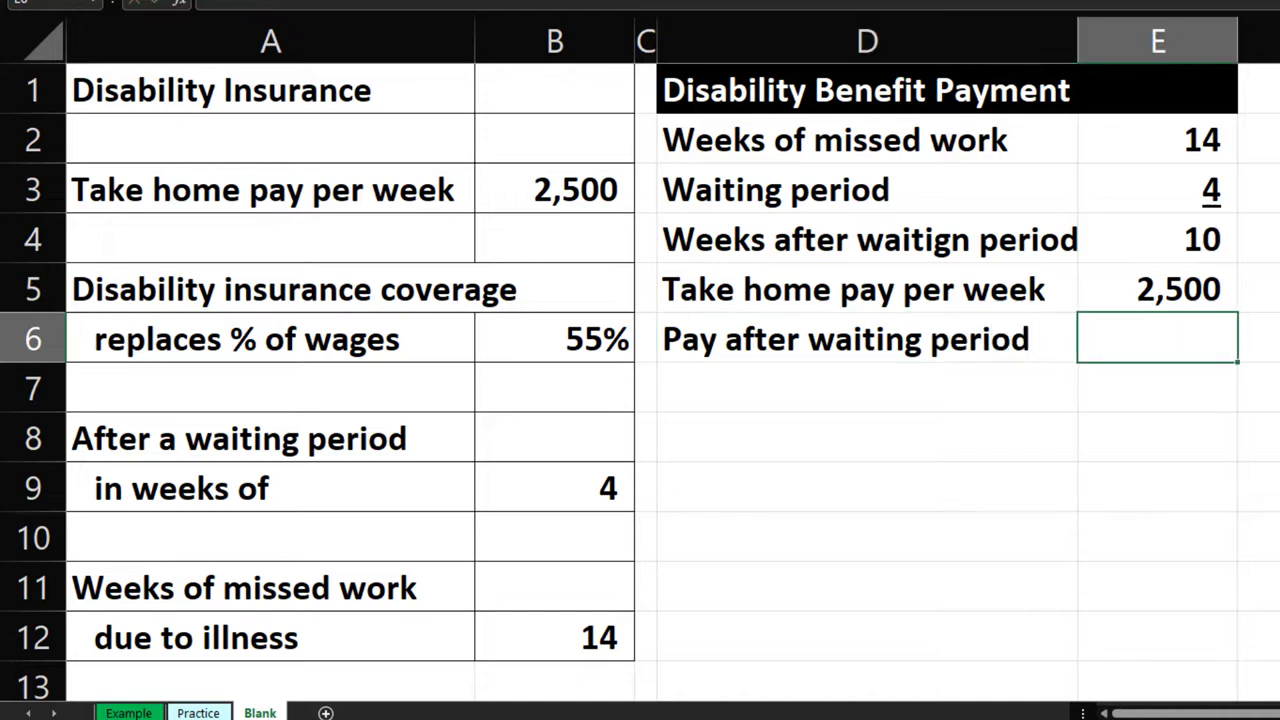
- Calculate the pay after the waiting period in cell E6 with the formula =E4*E5
text(=)
key(Up)
key(Up)
text(*)
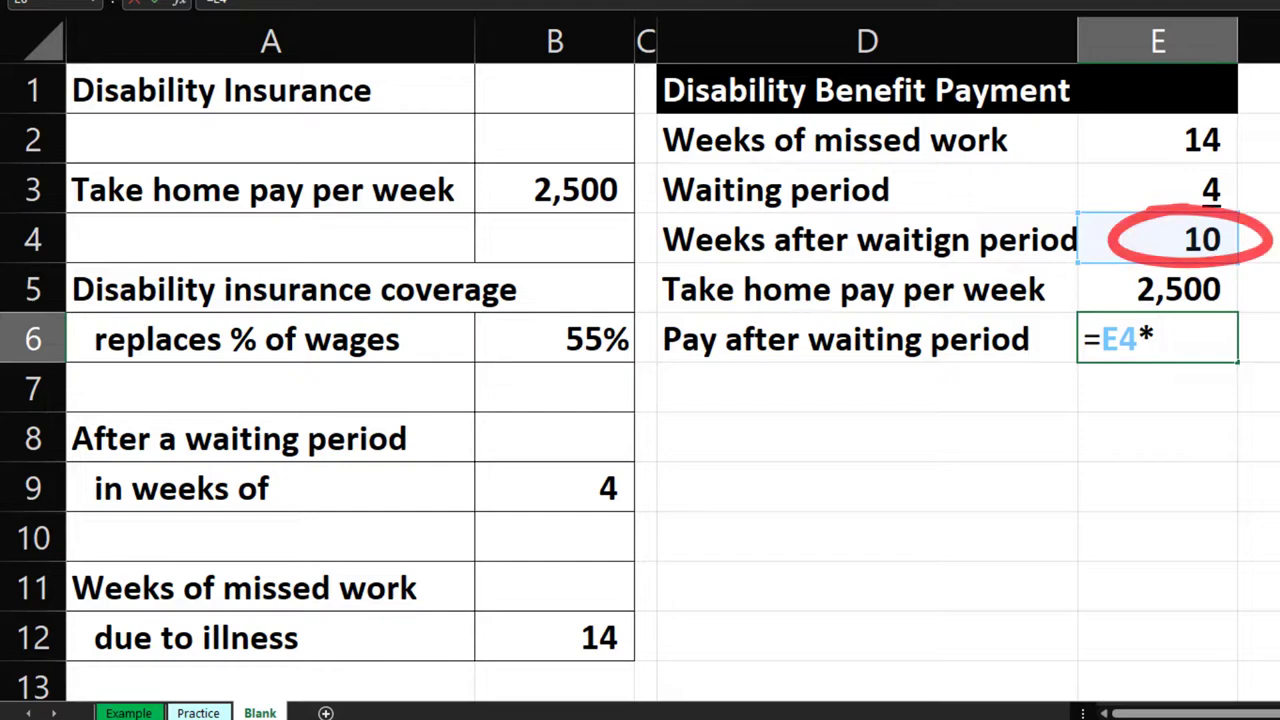
key(Up)
key(Return)
- Underline the take home pay per week value in cell E5
key(Up)
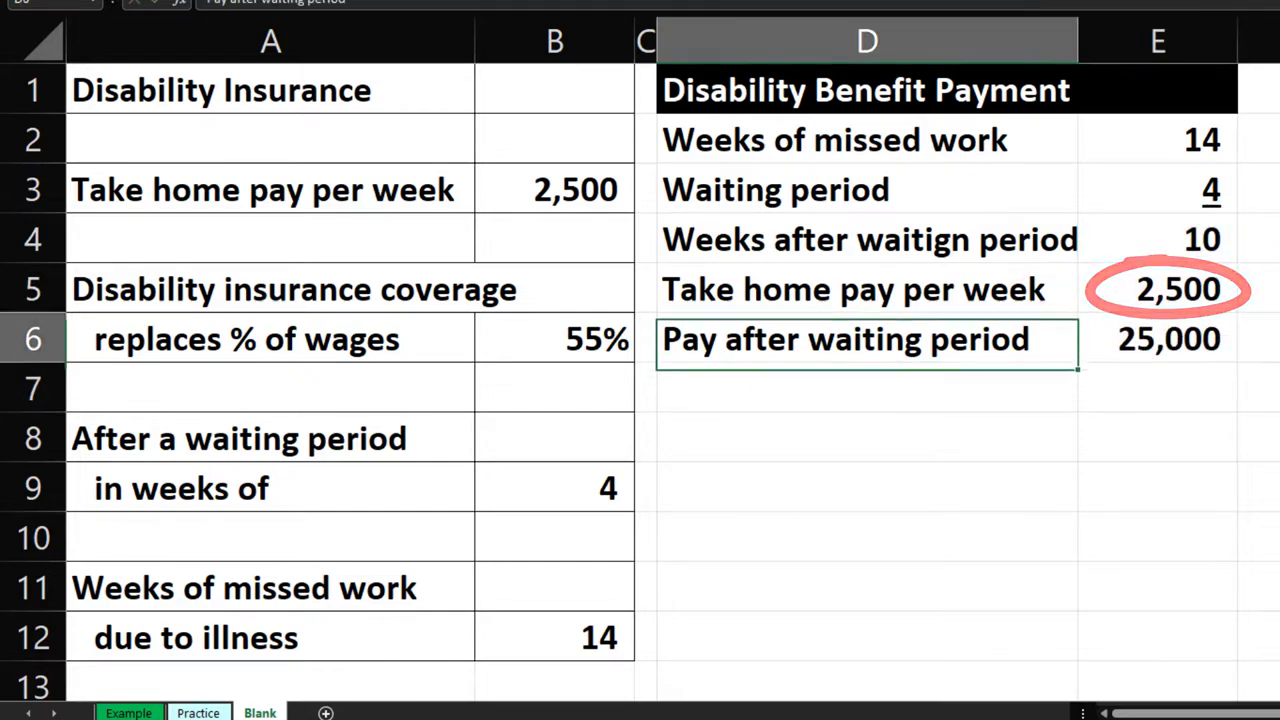
click(1165, 289)
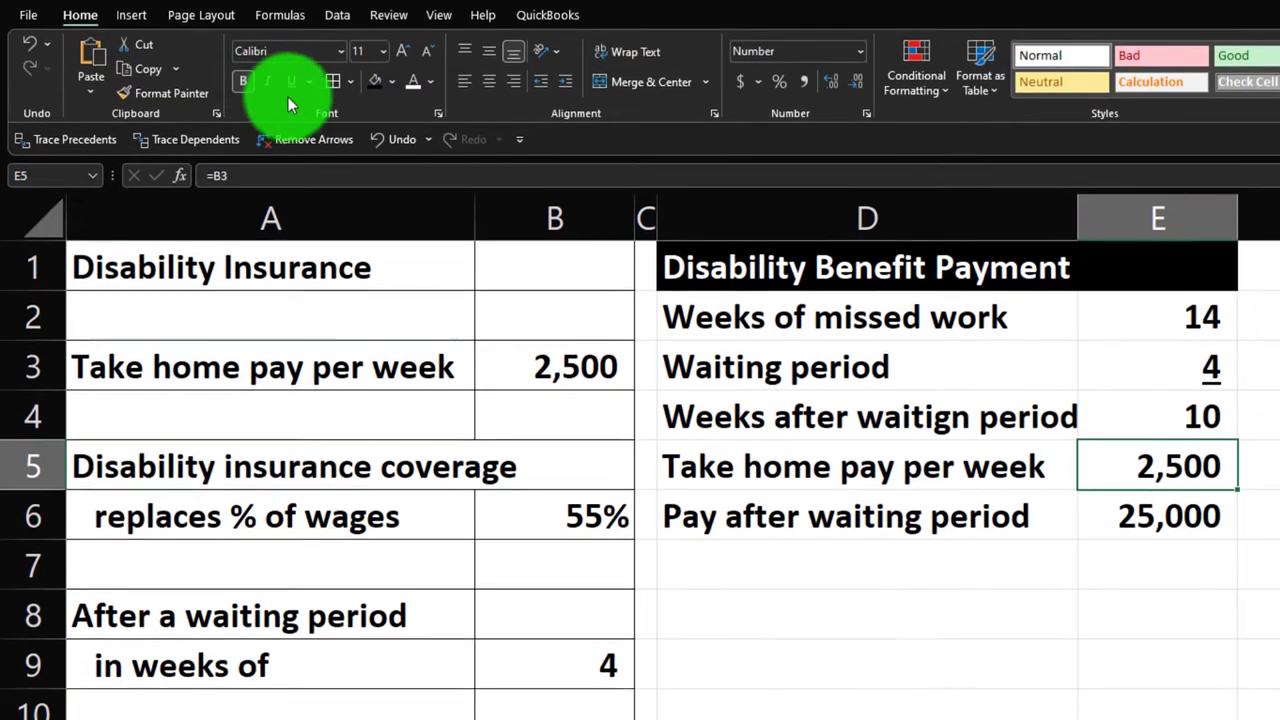
click(290, 88)
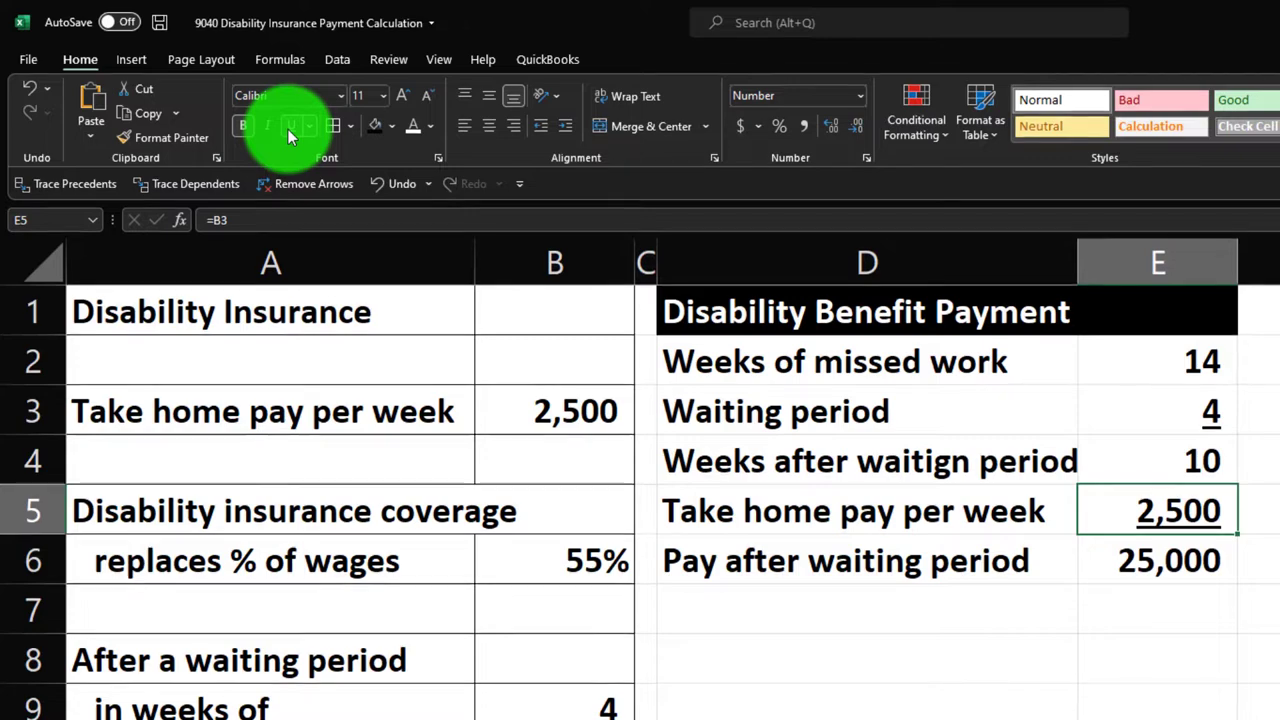
- Enter the label Percetn coverage in cell D7 below Pay after waiting period
key(Down)
key(Down)
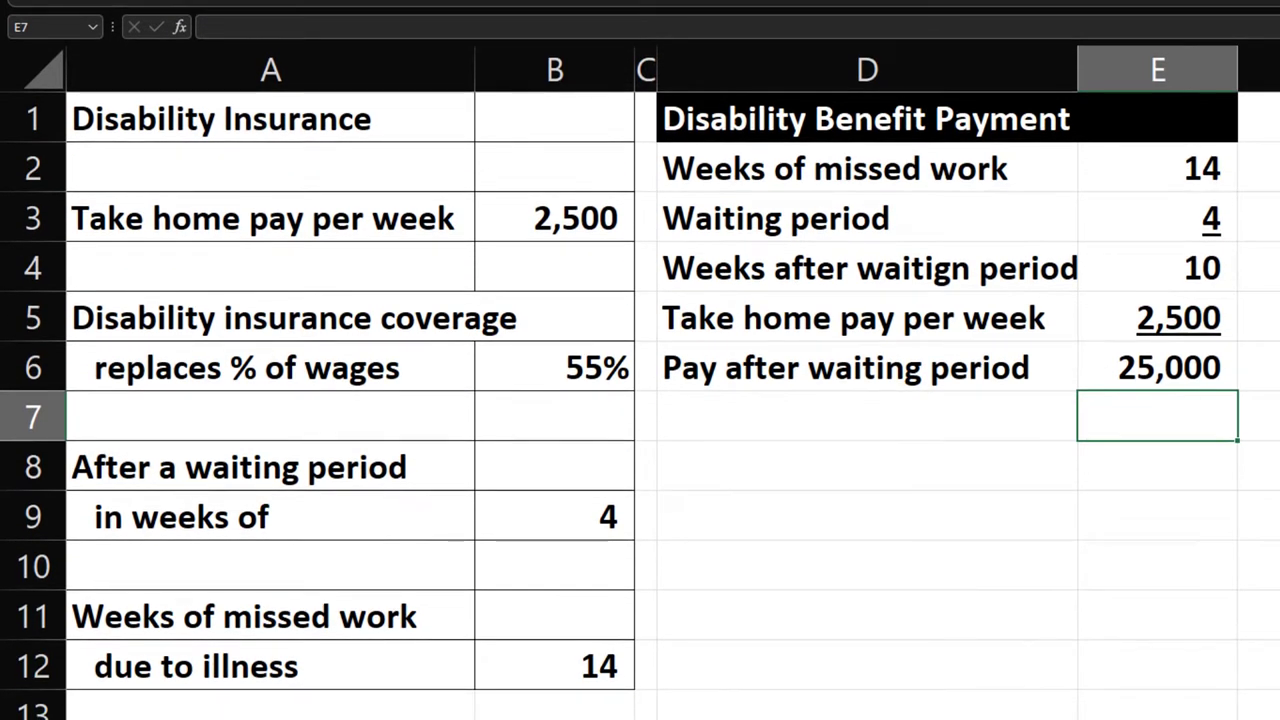
click(867, 415)
text(Percetn coverage)
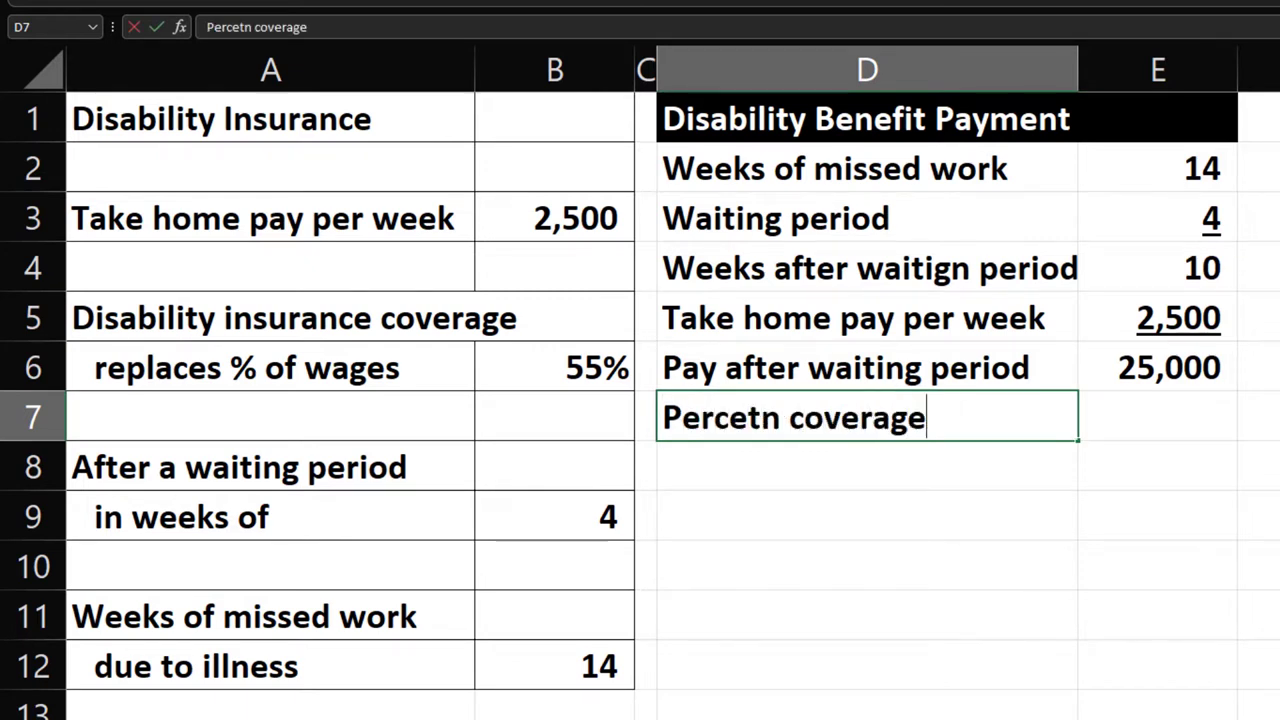
key(Tab)
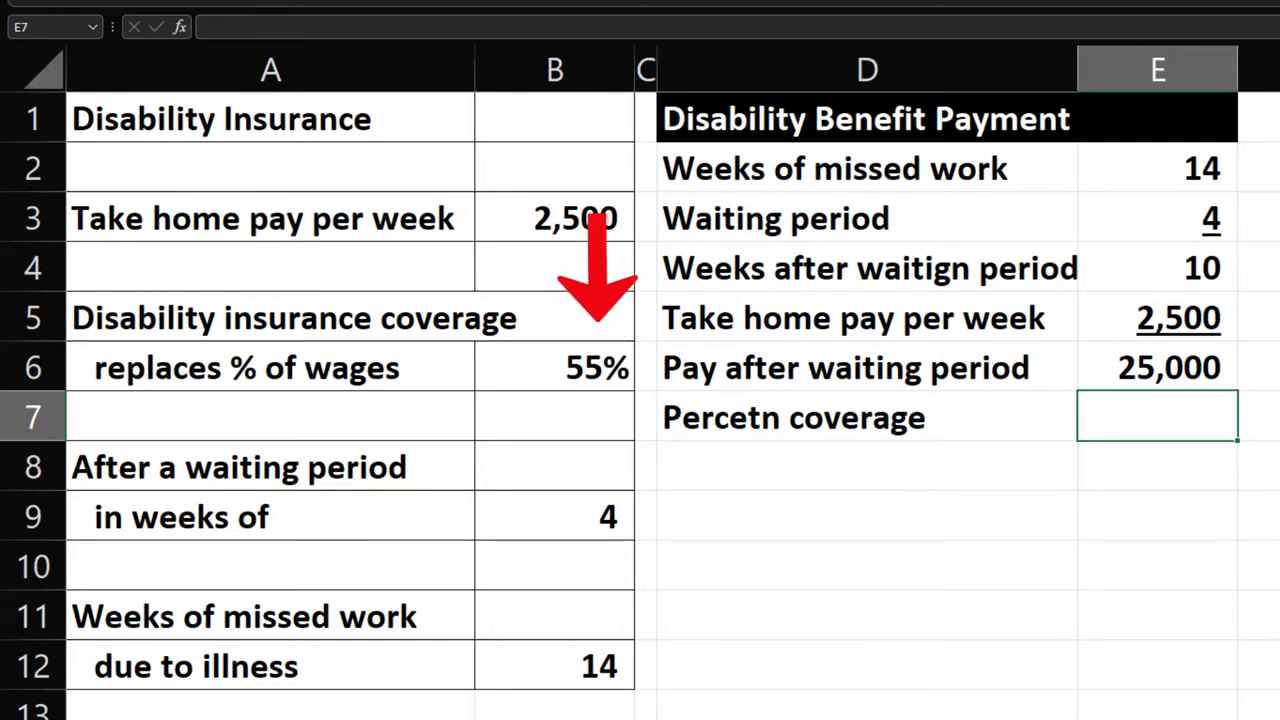
- Link cell E7 to the percentage of wages replaced with the formula =B6
text(=)
key(Left)
key(Left)
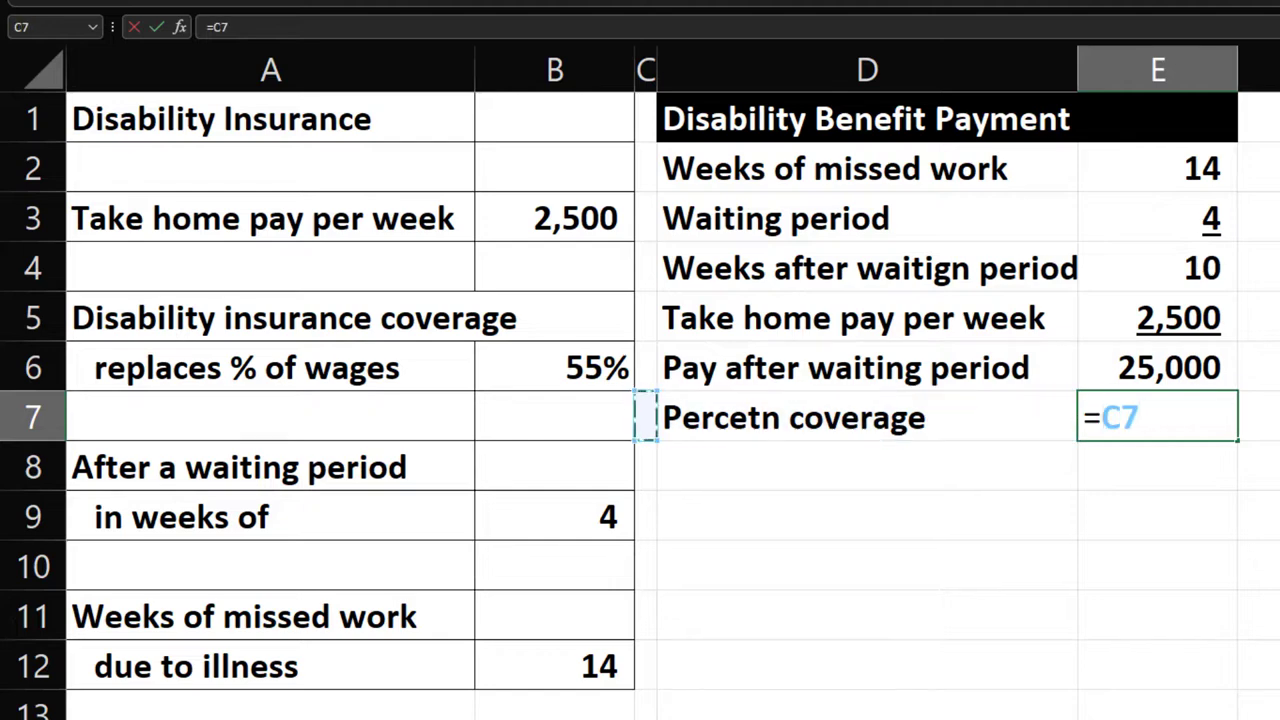
key(Left)
key(Up)
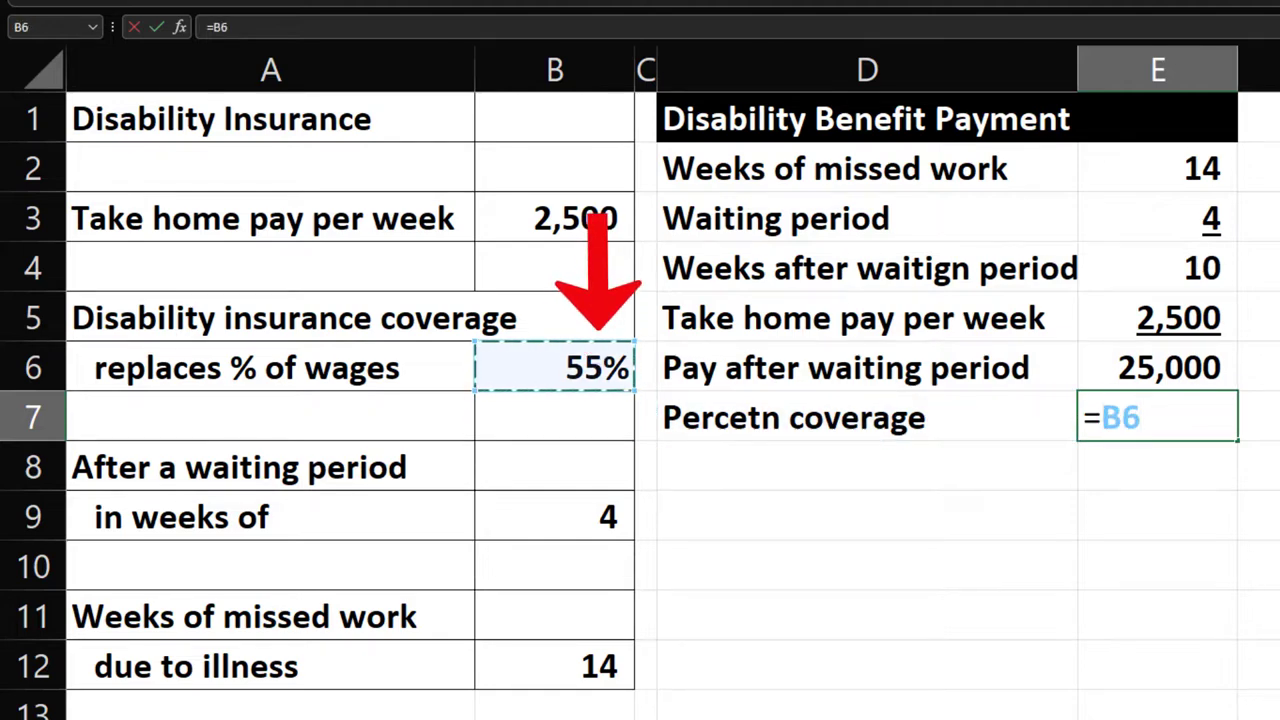
key(Return)
- Format the coverage value in cell E7 as a percentage and underline it
key(Up)
key(Right)
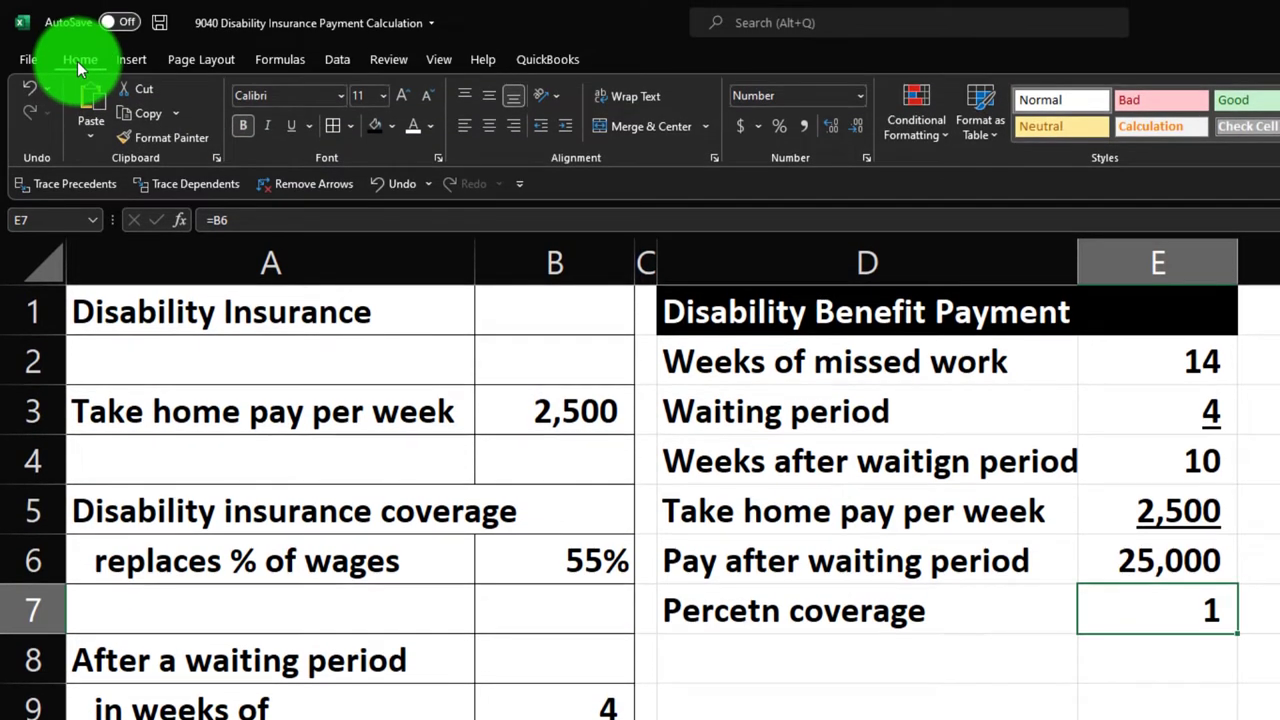
click(776, 127)
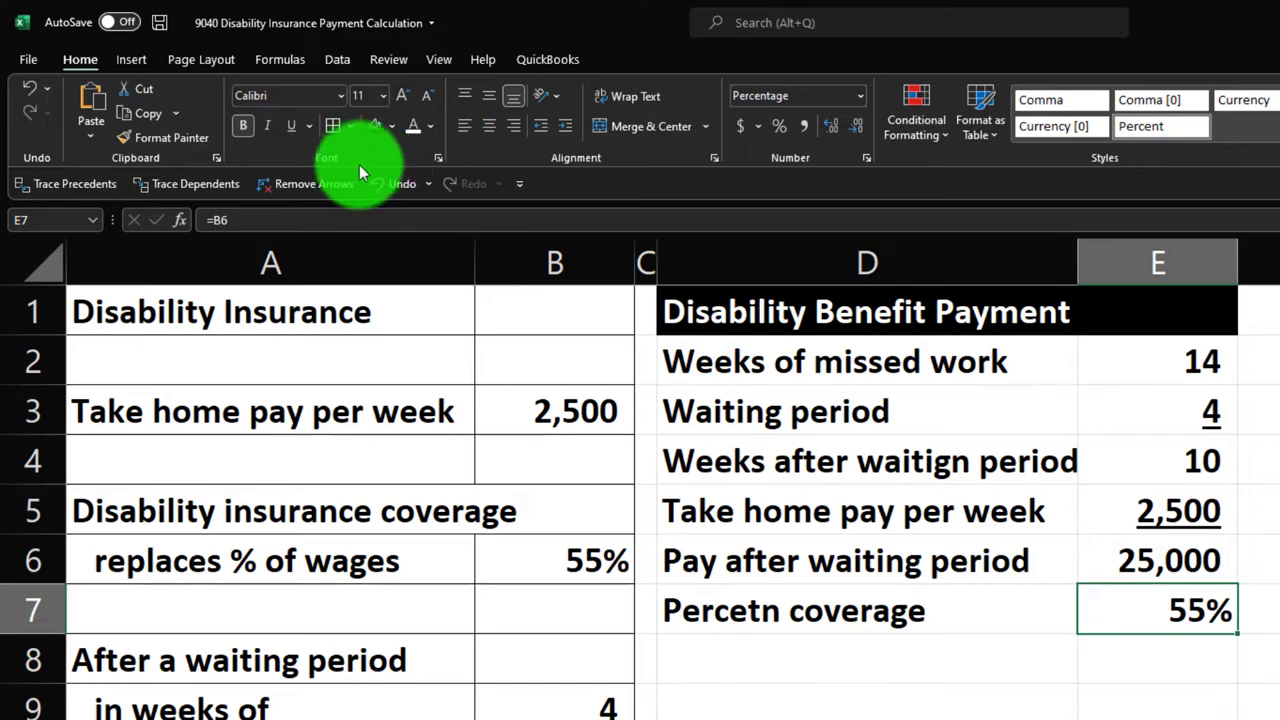
click(292, 128)
key(Return)
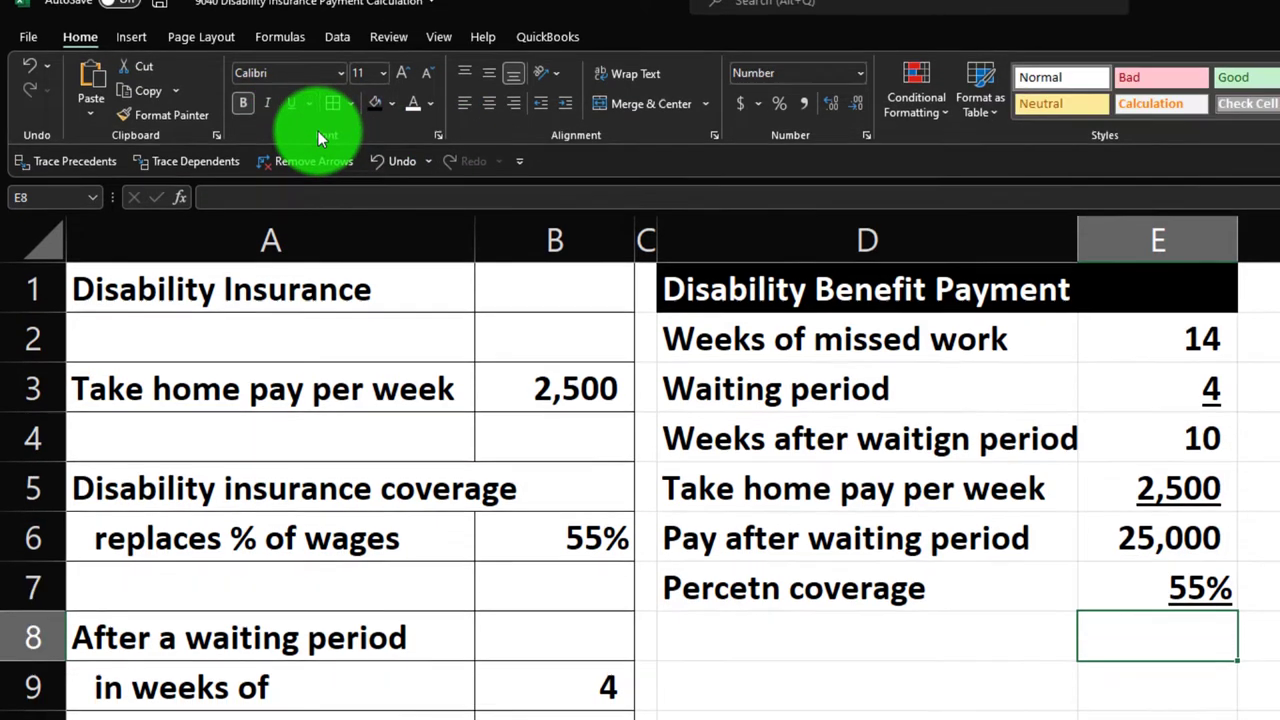
- Enter the label Disability benefit amount in cell D8
key(Left)
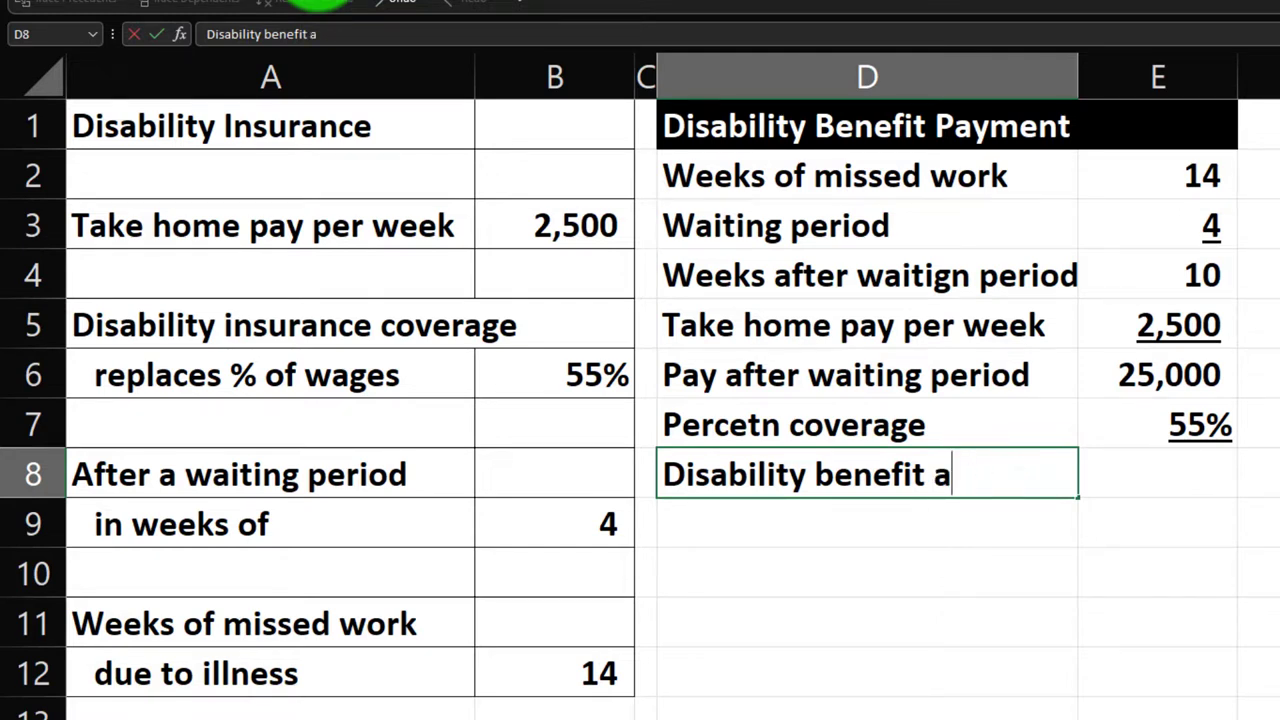
text(nt)
key(Tab)
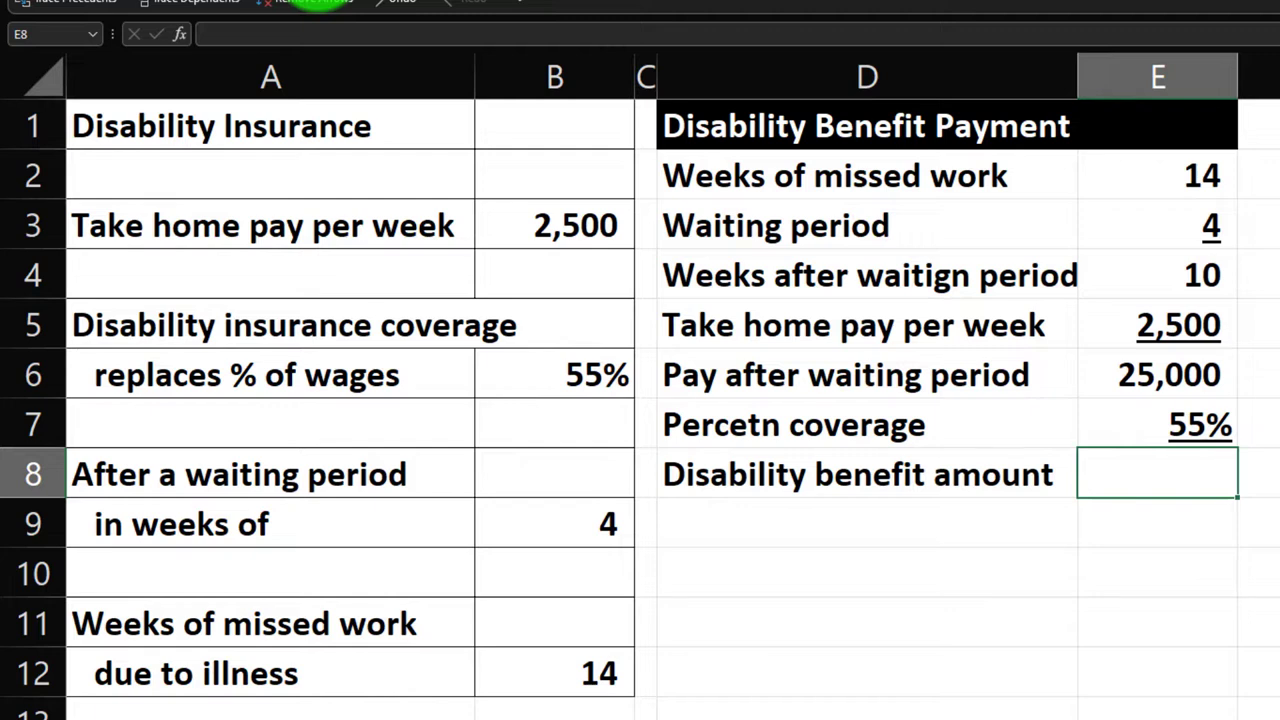
- Calculate the disability benefit amount in cell E8 with the formula =E6*E7
text(=)
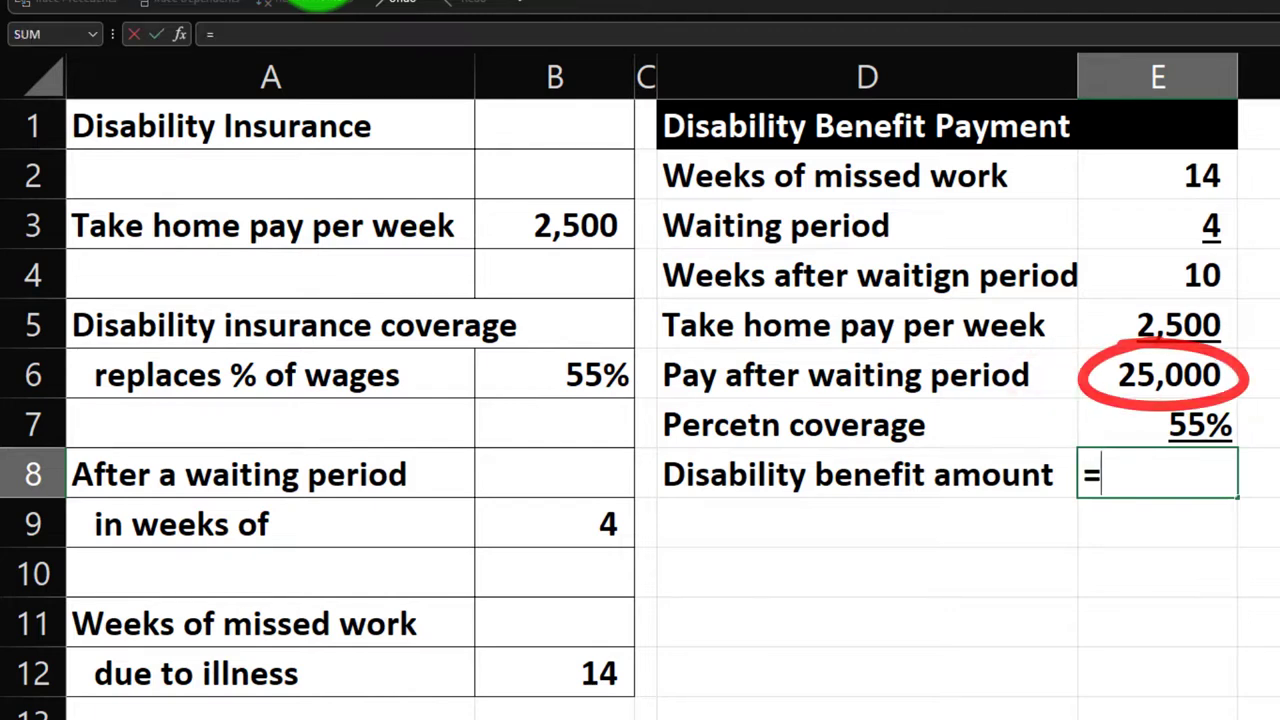
key(Up)
key(Up)
text(*)
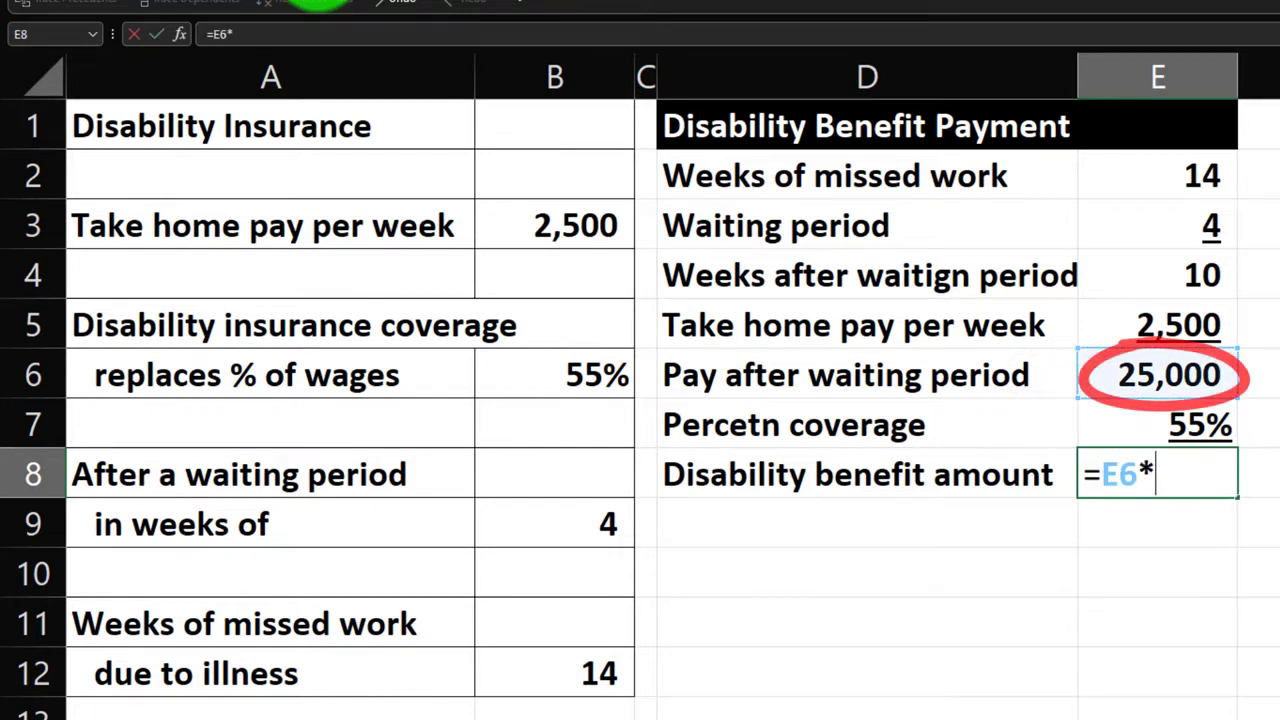
key(Up)
key(Return)
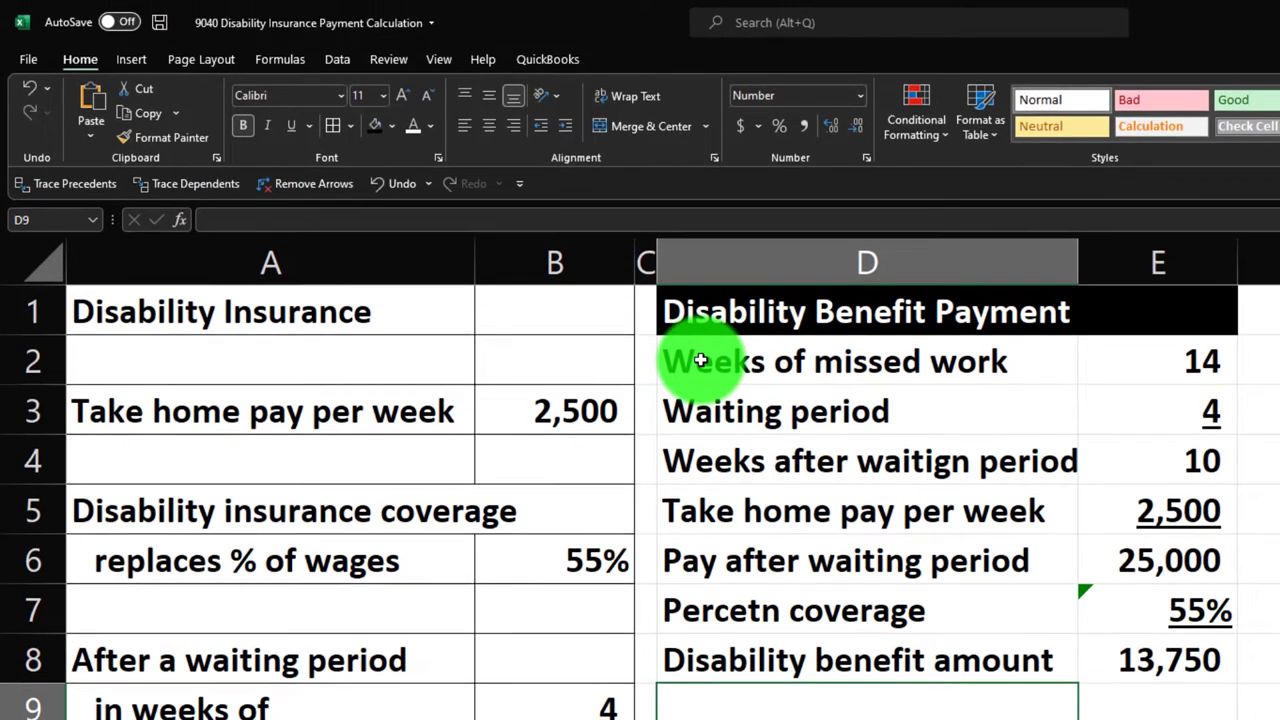
- Add borders around all cells in the range D2:E8
drag(700, 237, 882, 300)
drag(882, 425, 1134, 649)
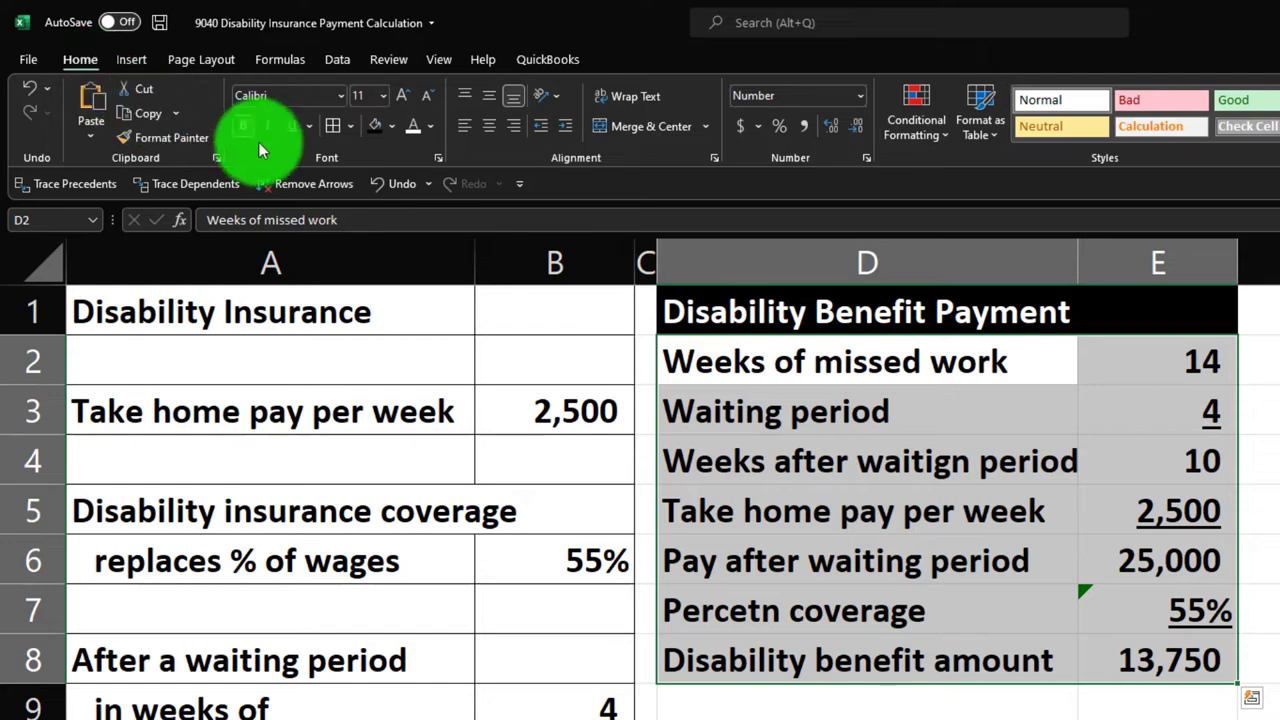
click(332, 138)
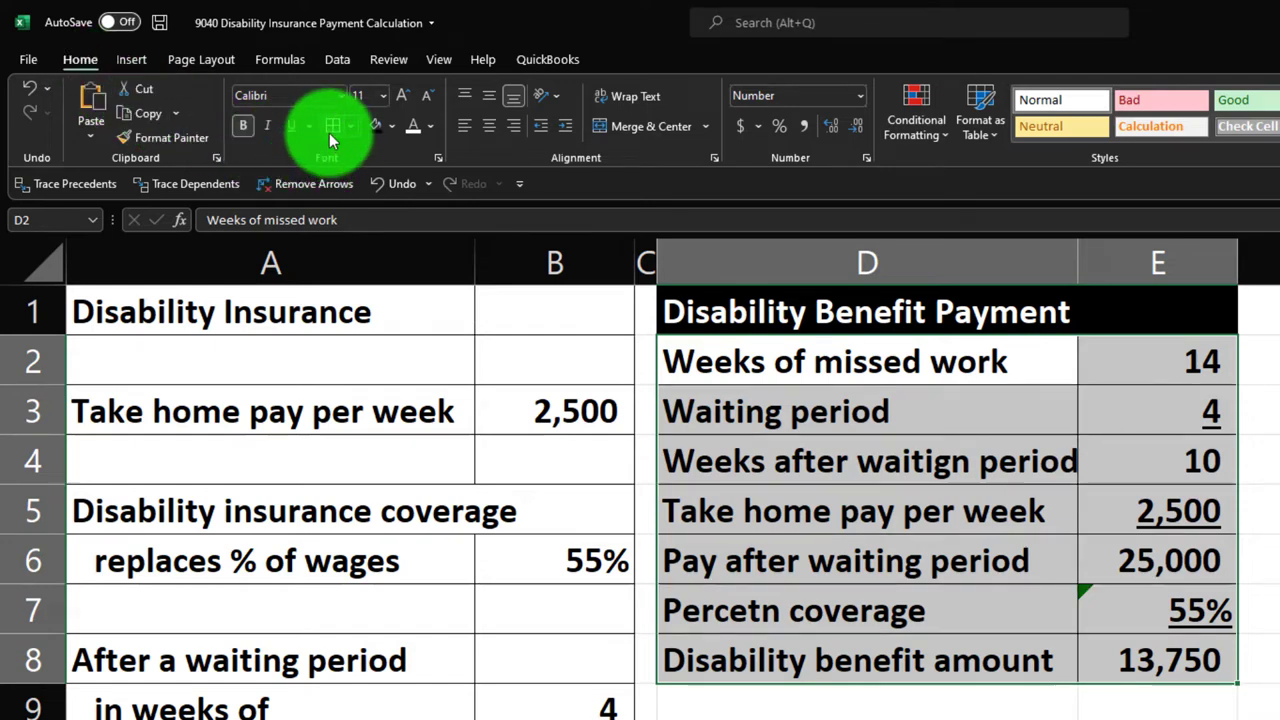
- Fill the range D2:E8 with light blue from the standard colour palette
click(390, 128)
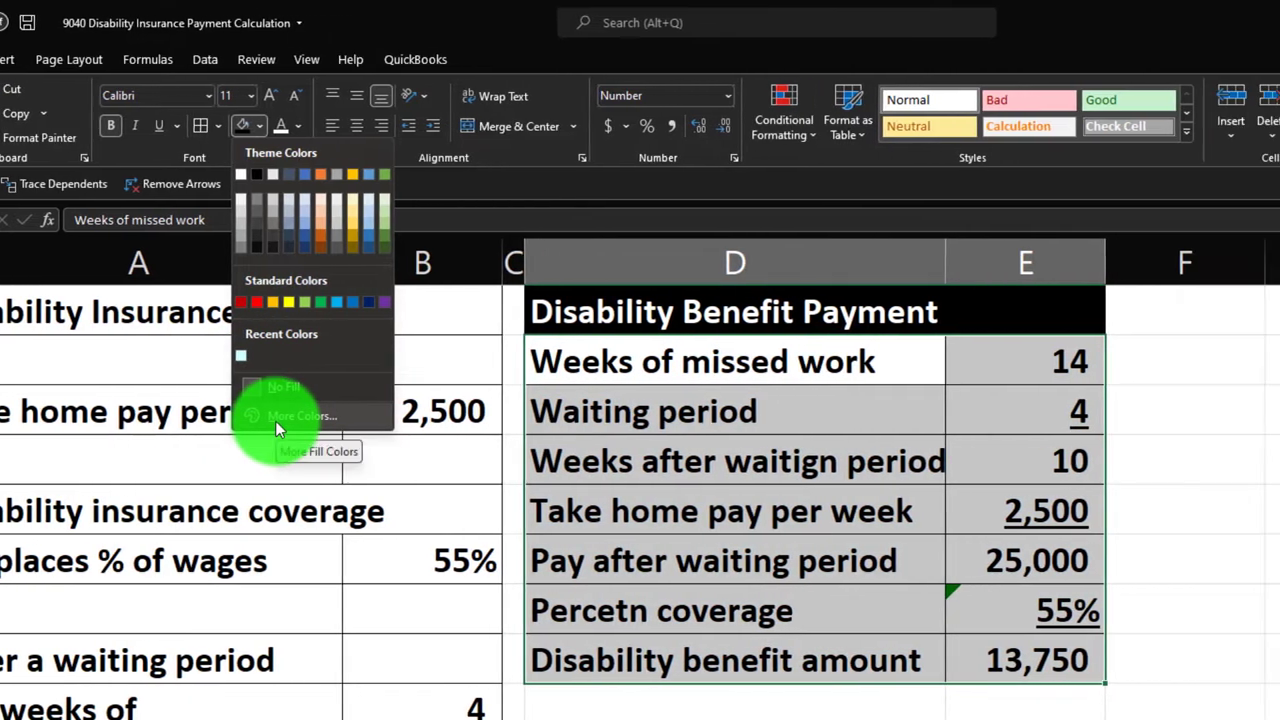
click(410, 415)
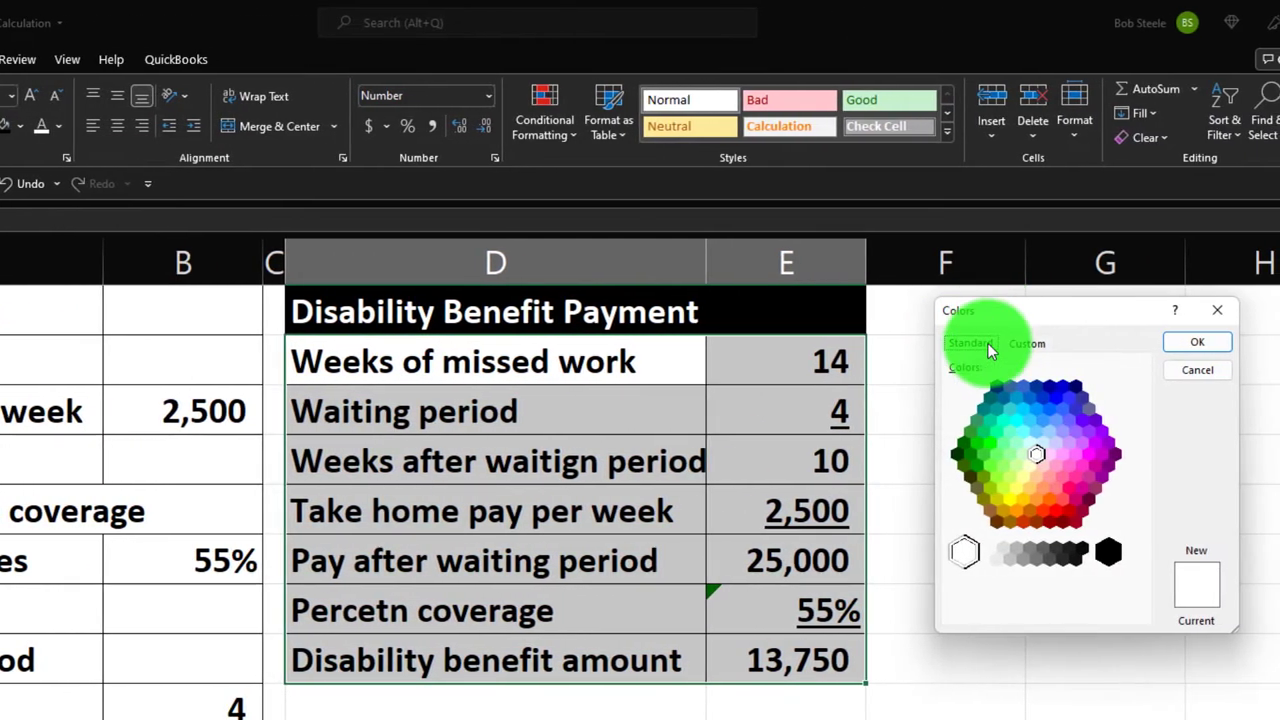
click(1030, 441)
click(1194, 344)
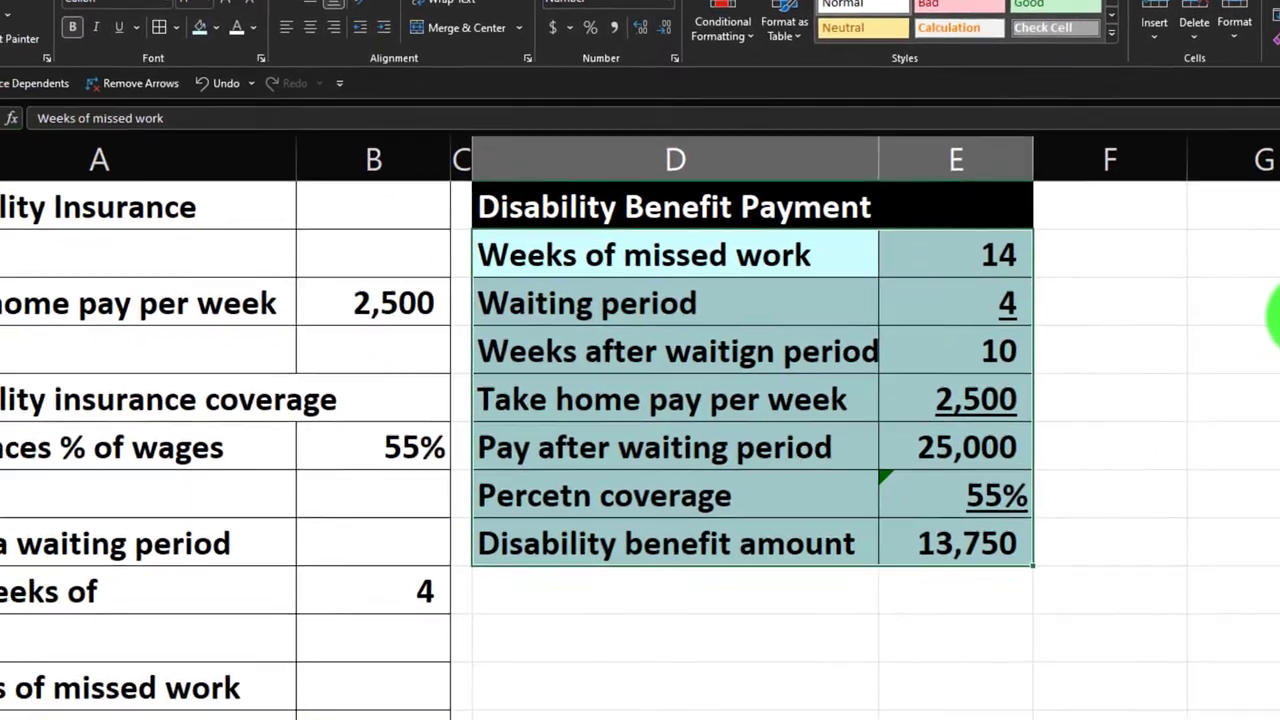
click(1221, 376)
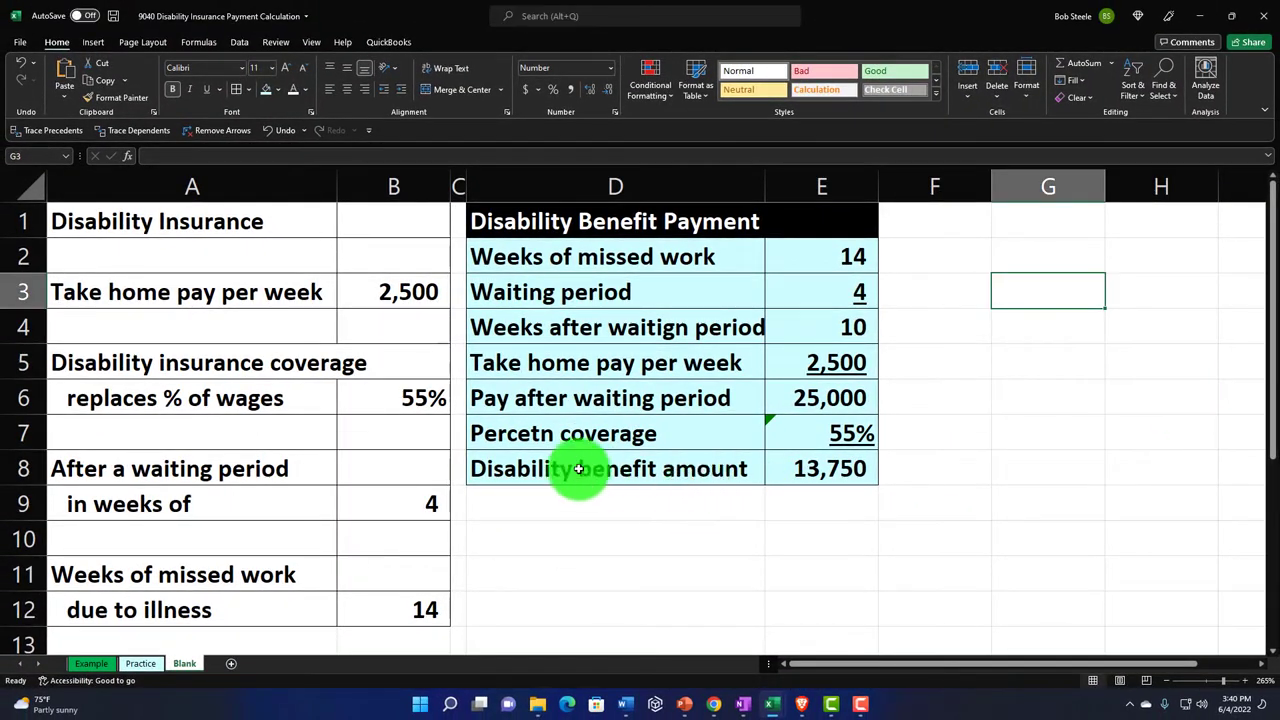
- Set the weeks of missed work in cell B12 to 3
click(421, 501)
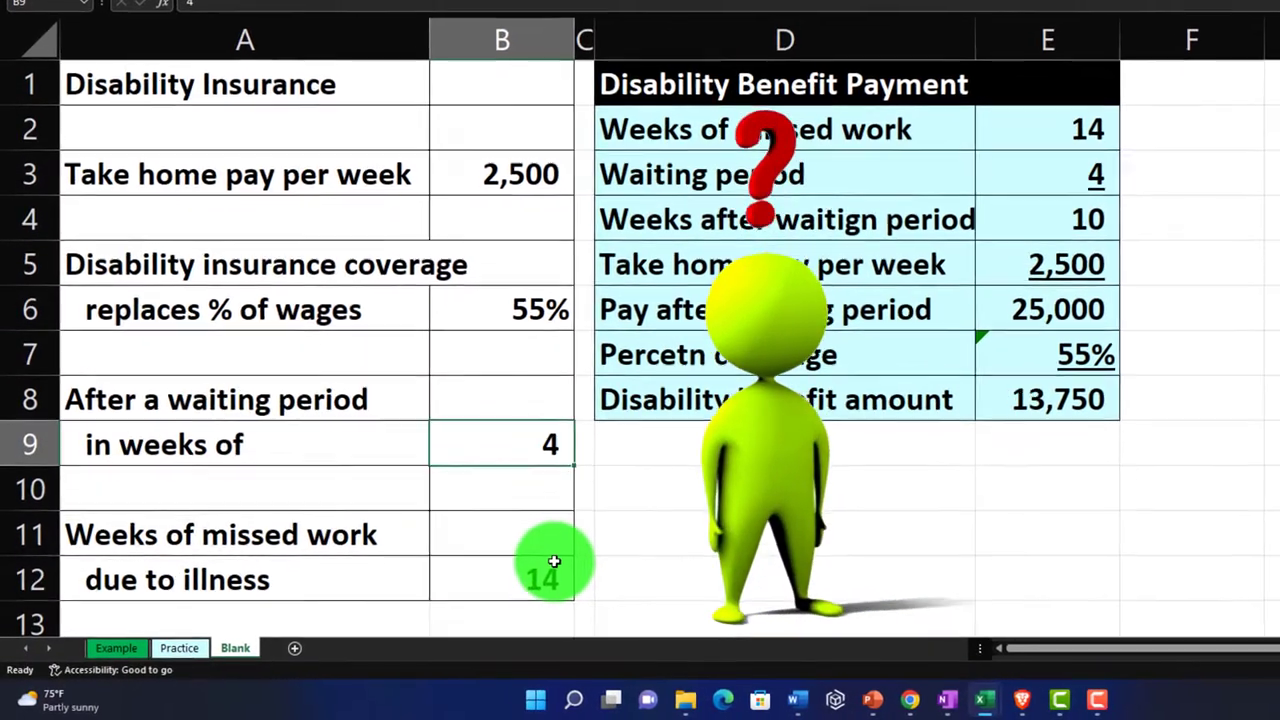
click(524, 577)
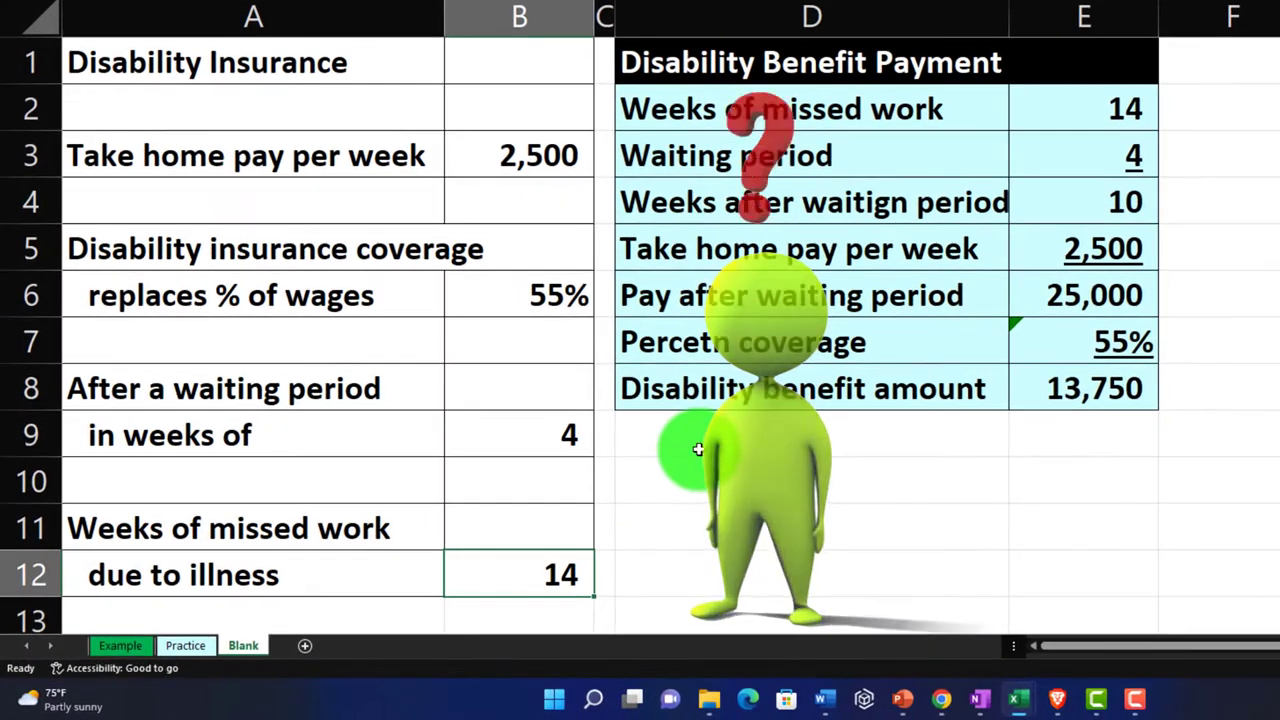
key(Return)
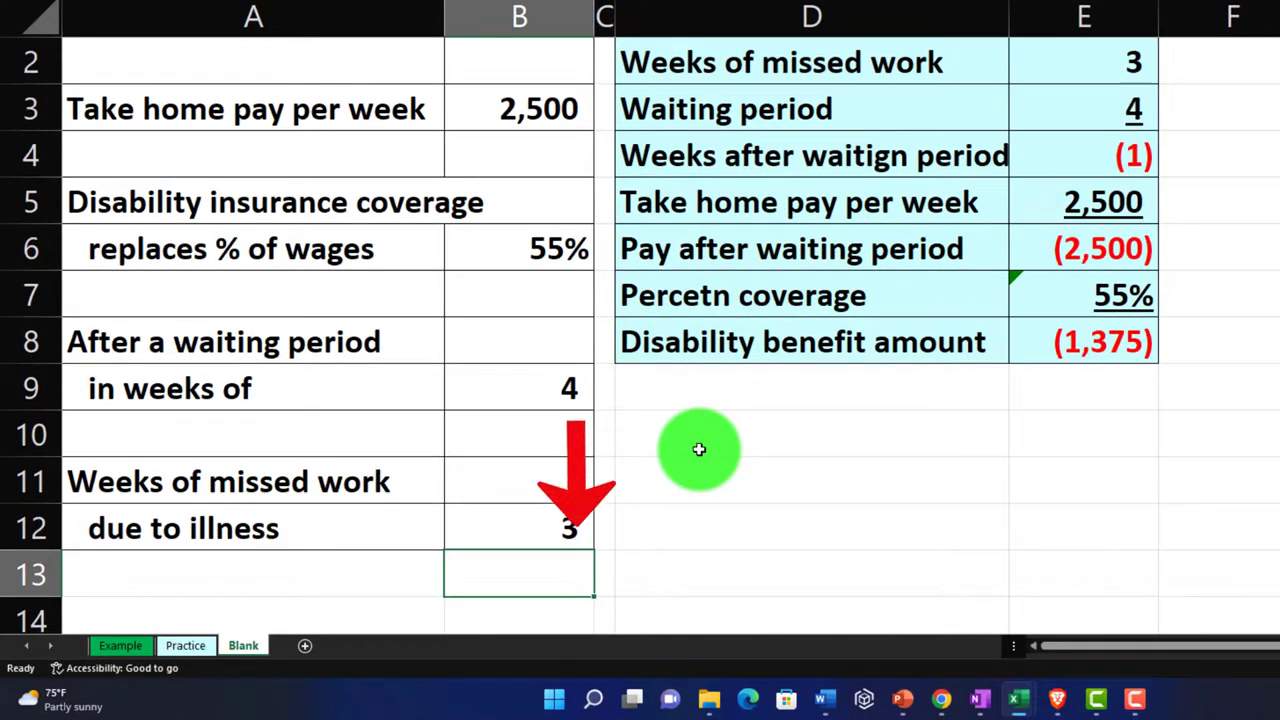
- Replace the weeks after waiting period in cell E4 with the formula =IF(E2-E3<0,0,E2-E3)
scroll(699, 449, up, 1)
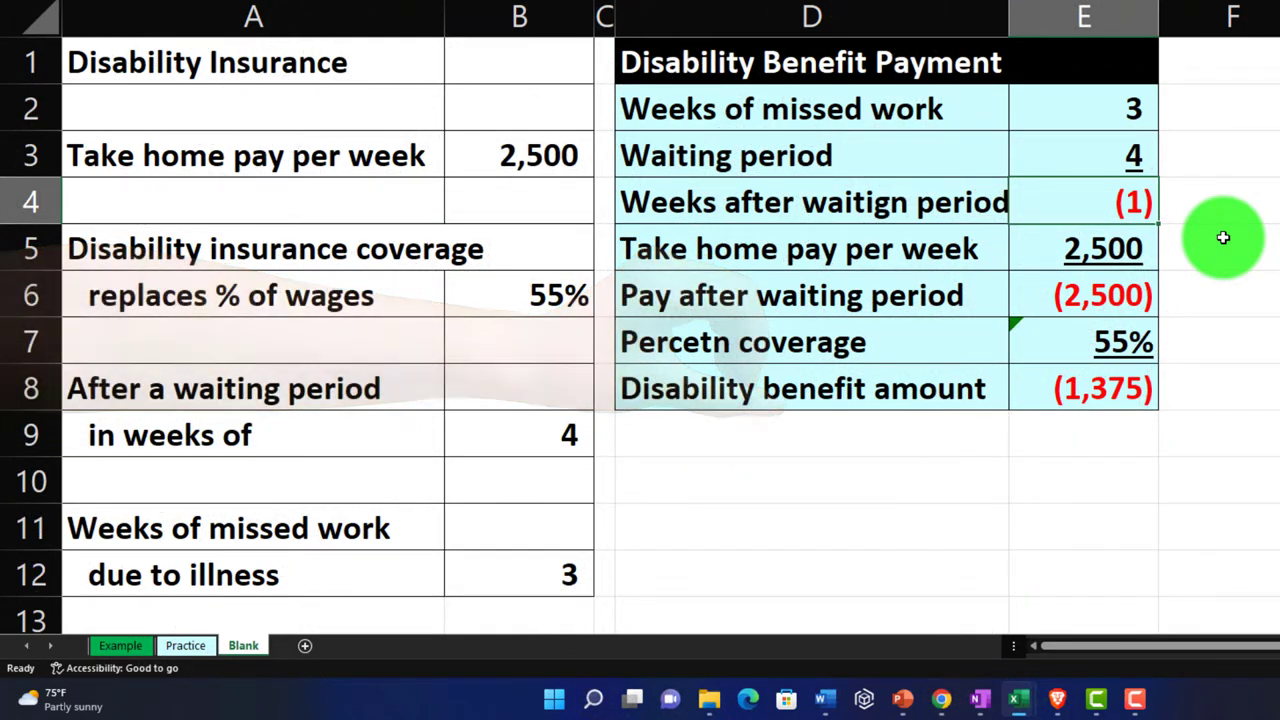
text(=if)
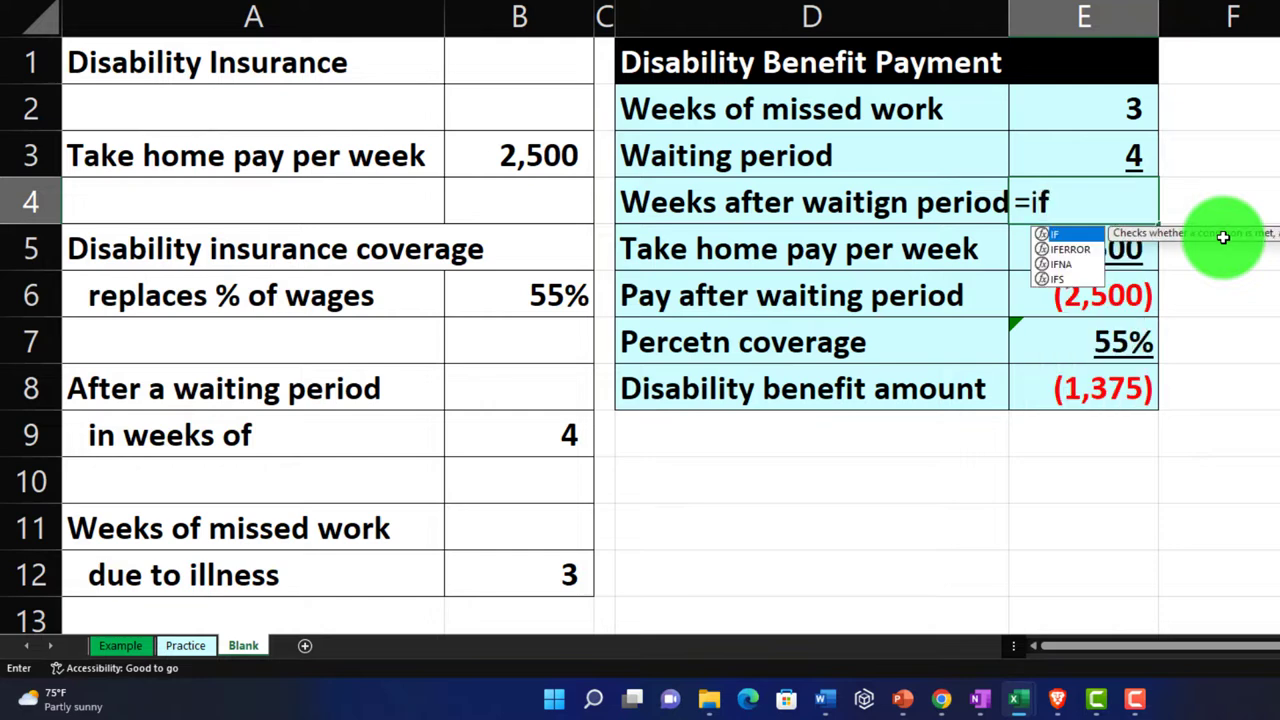
text(()
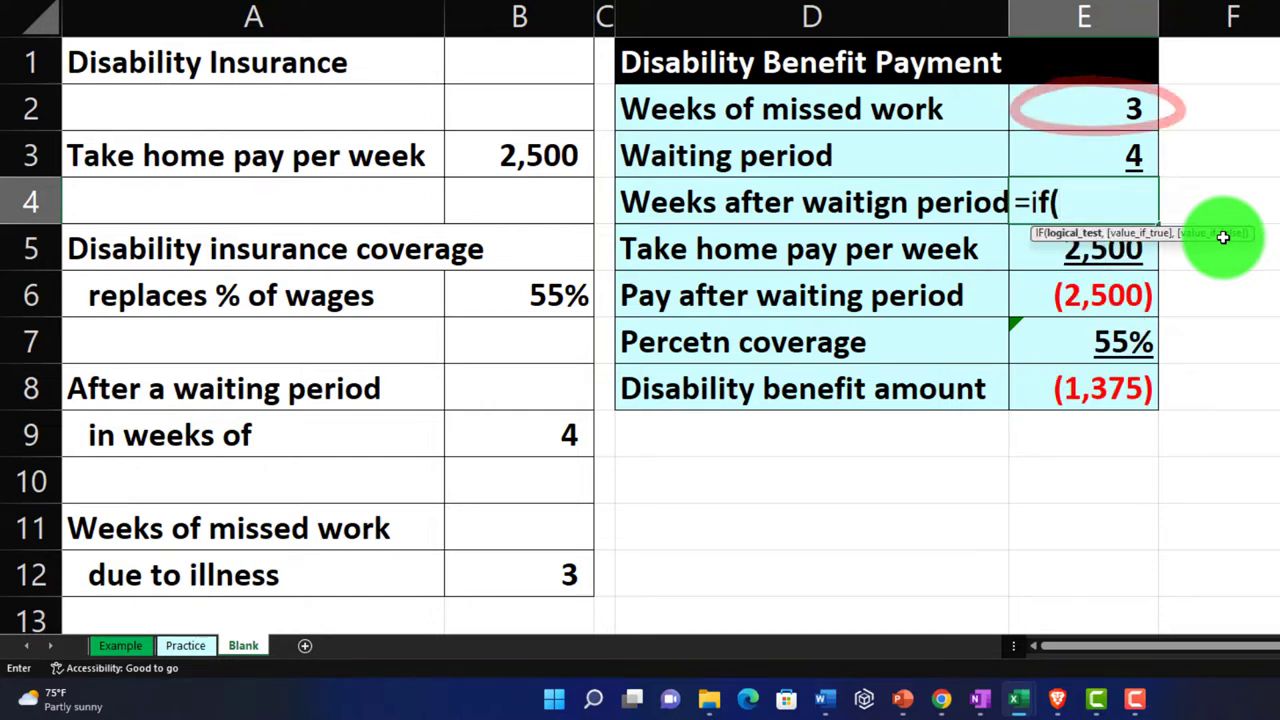
key(Up)
key(Up)
text(-)
key(Up)
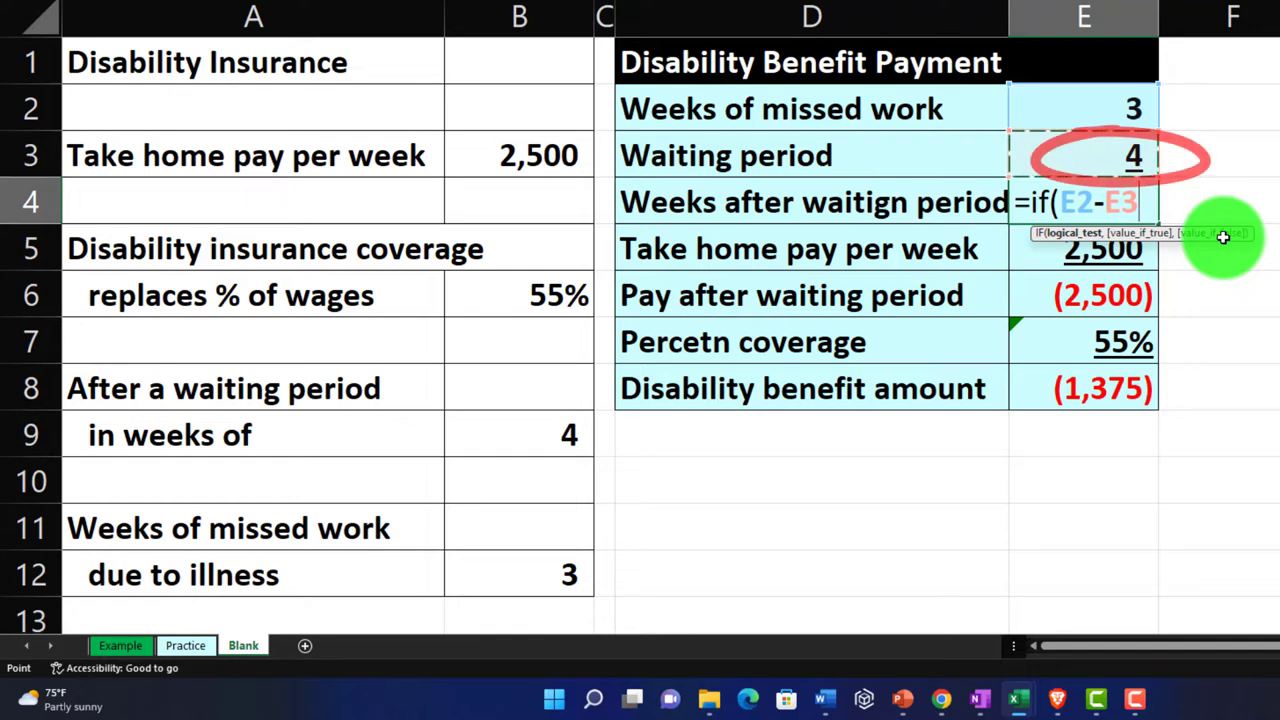
text(<0,0,)
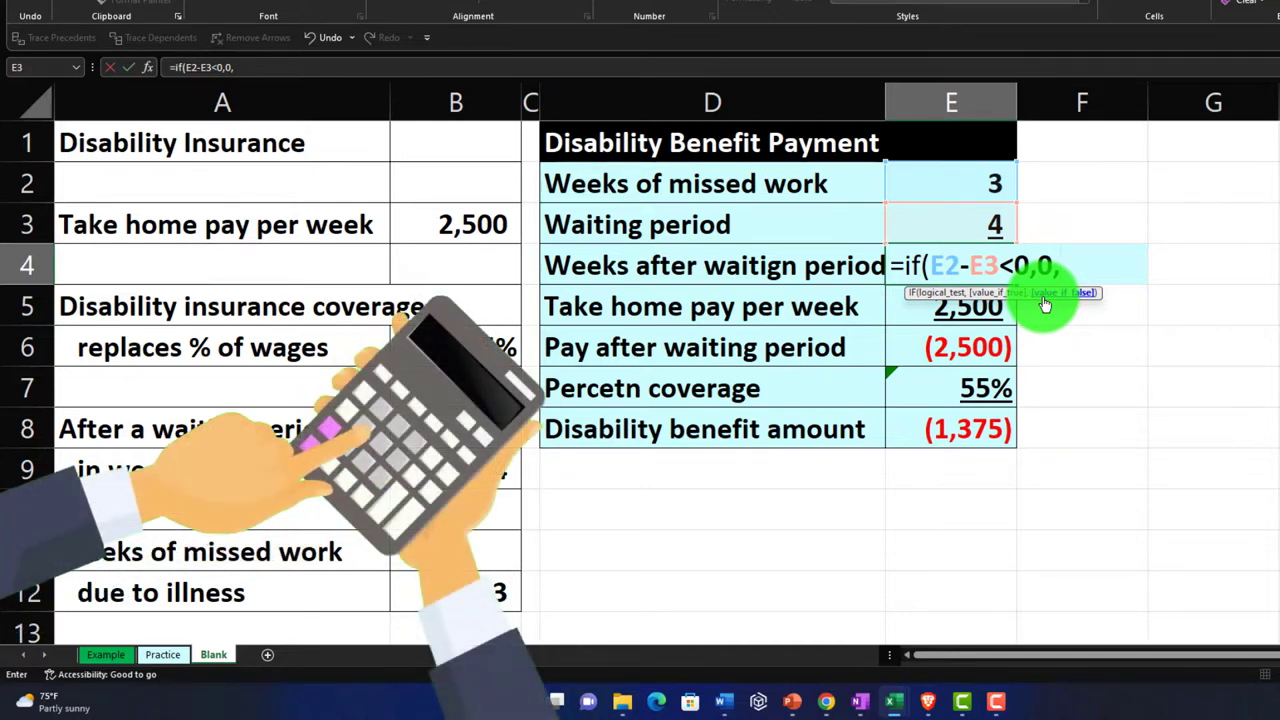
click(970, 184)
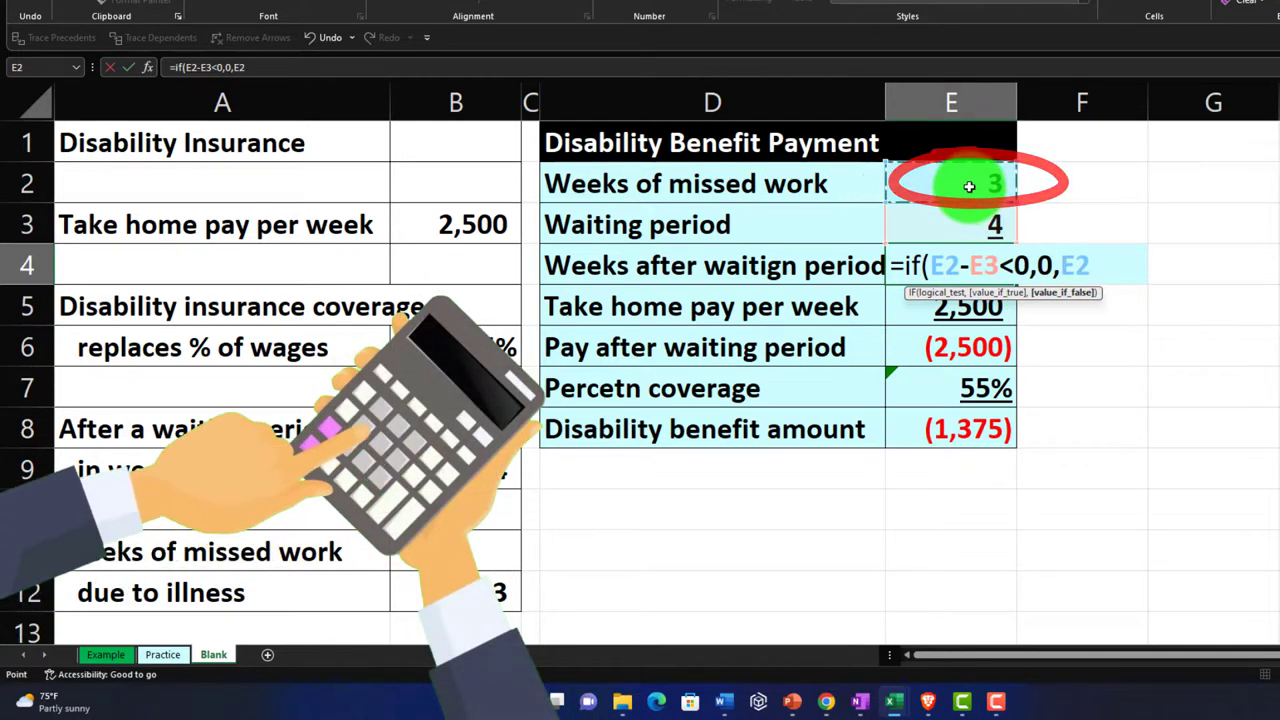
text(-)
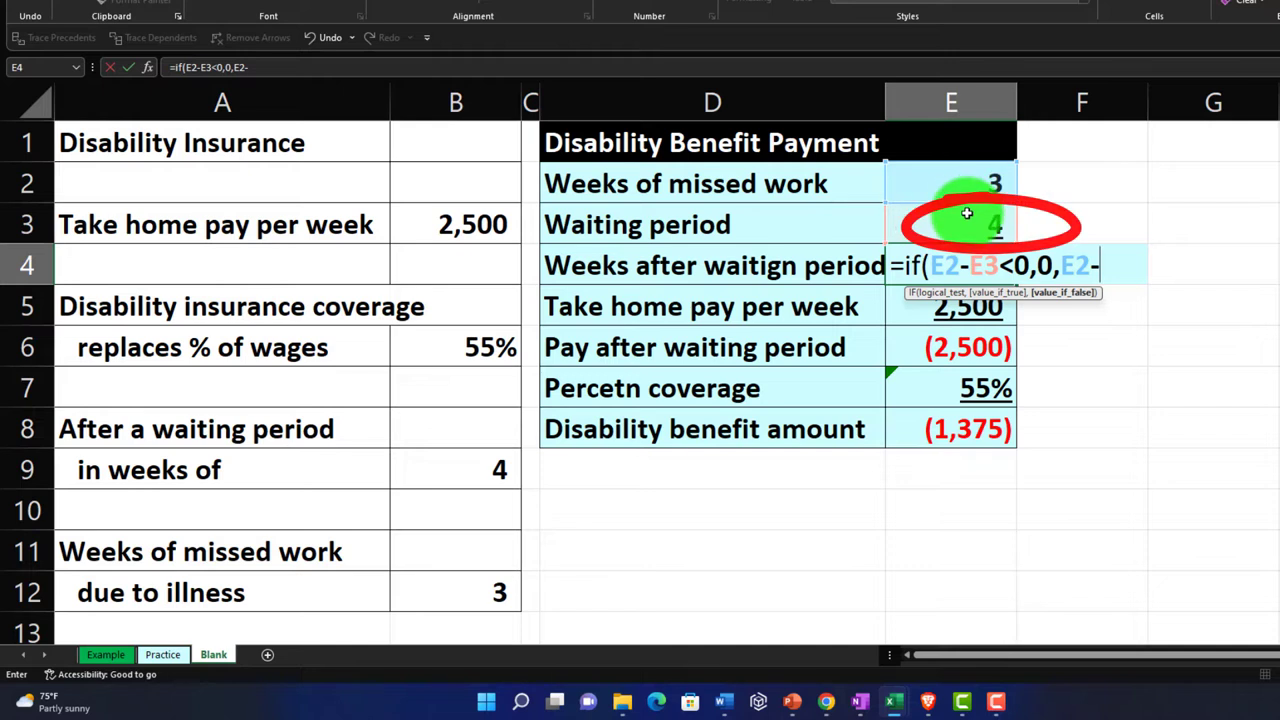
click(966, 214)
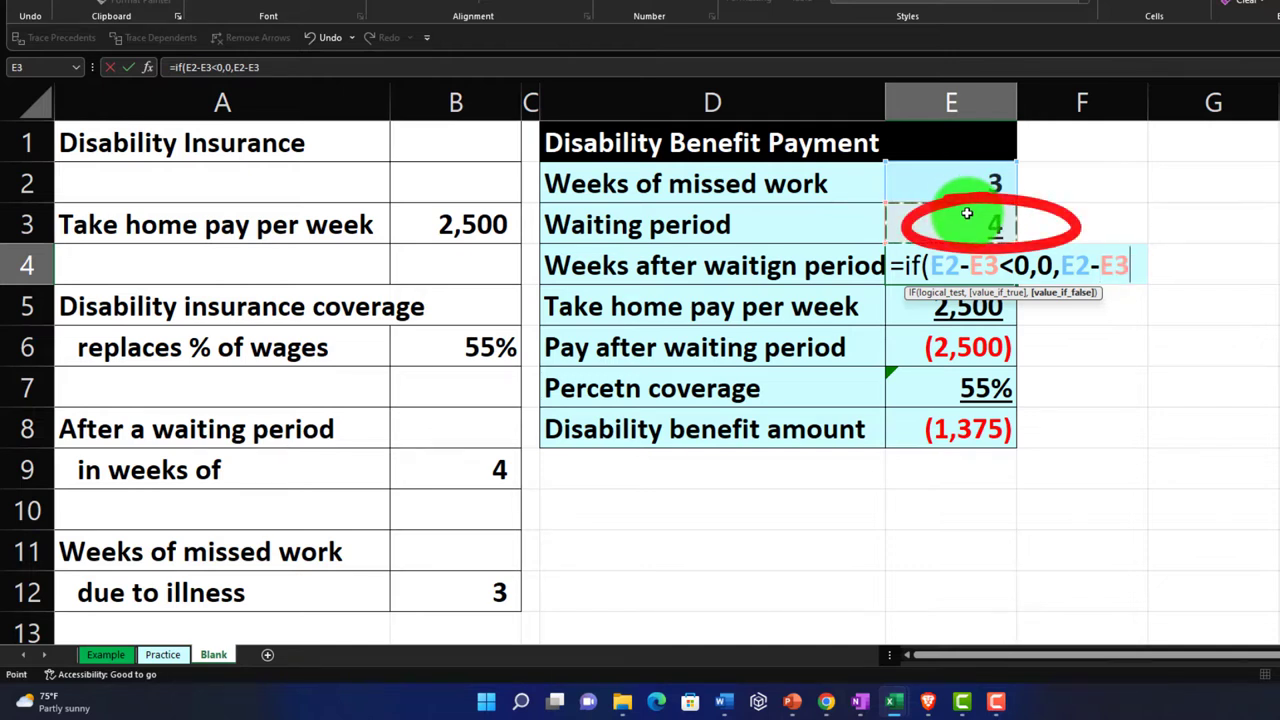
text())
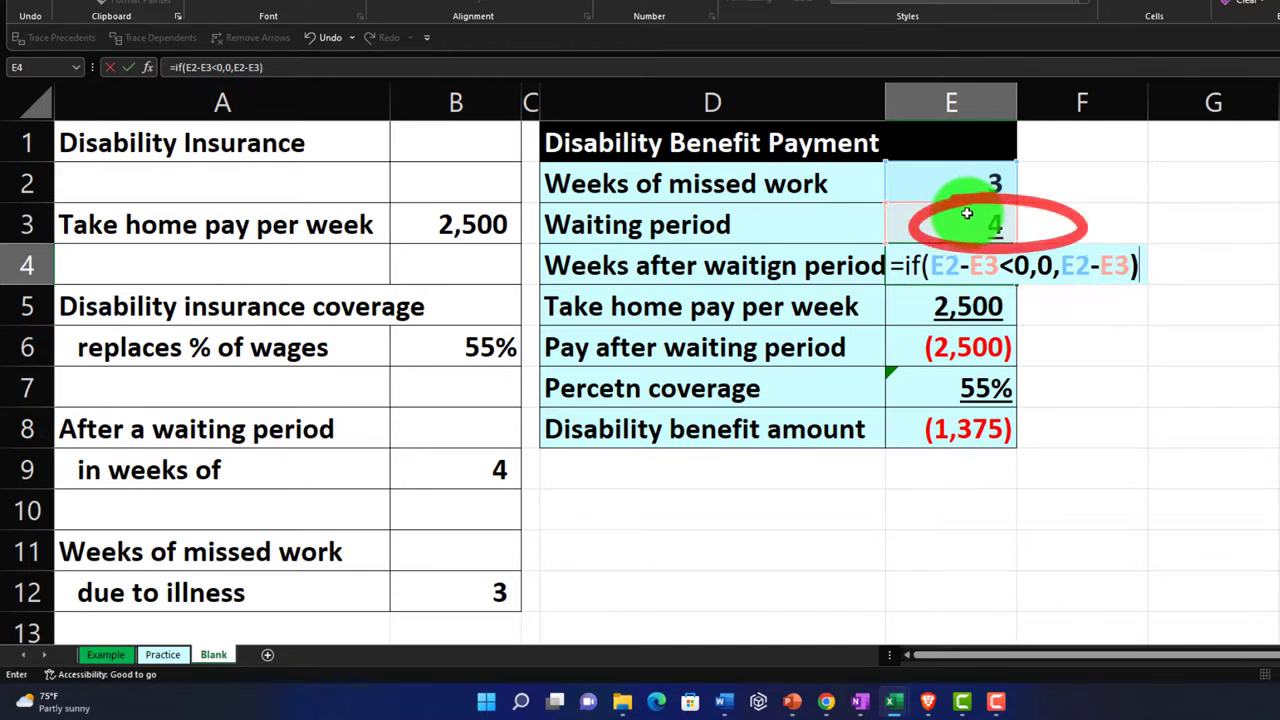
key(Return)
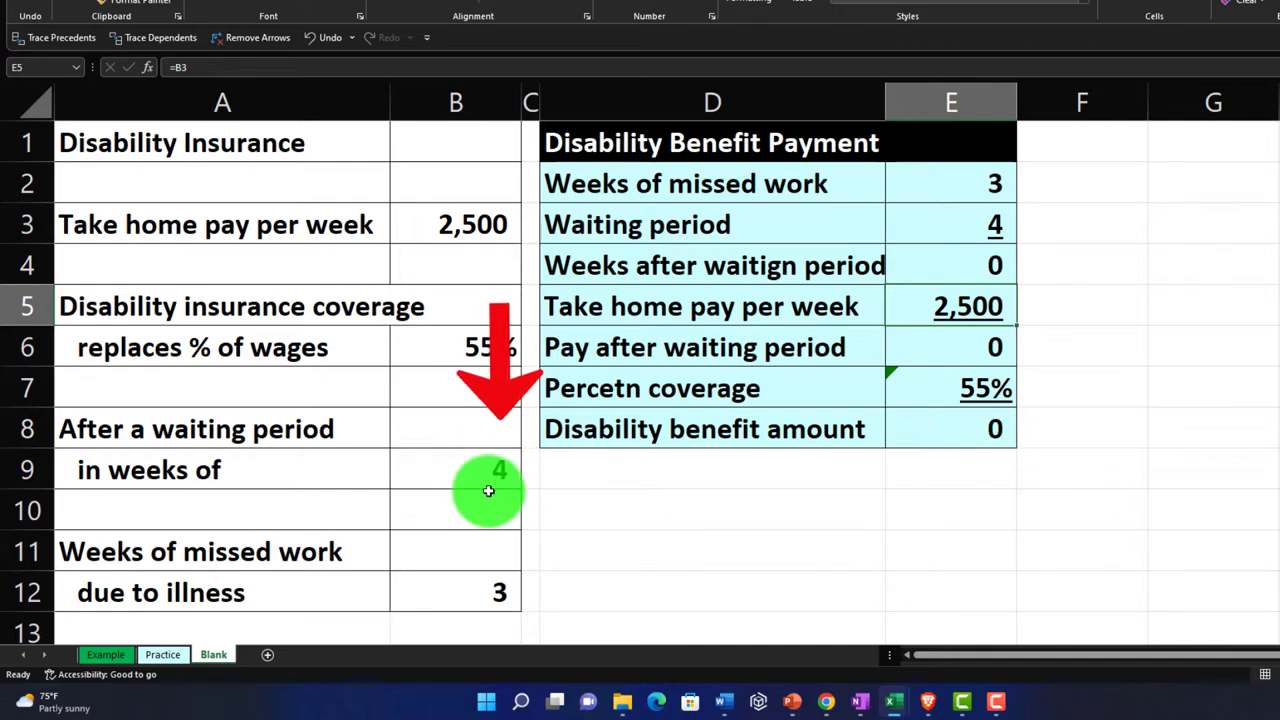
- Set the weeks of missed work in cell B12 back to 14
click(472, 588)
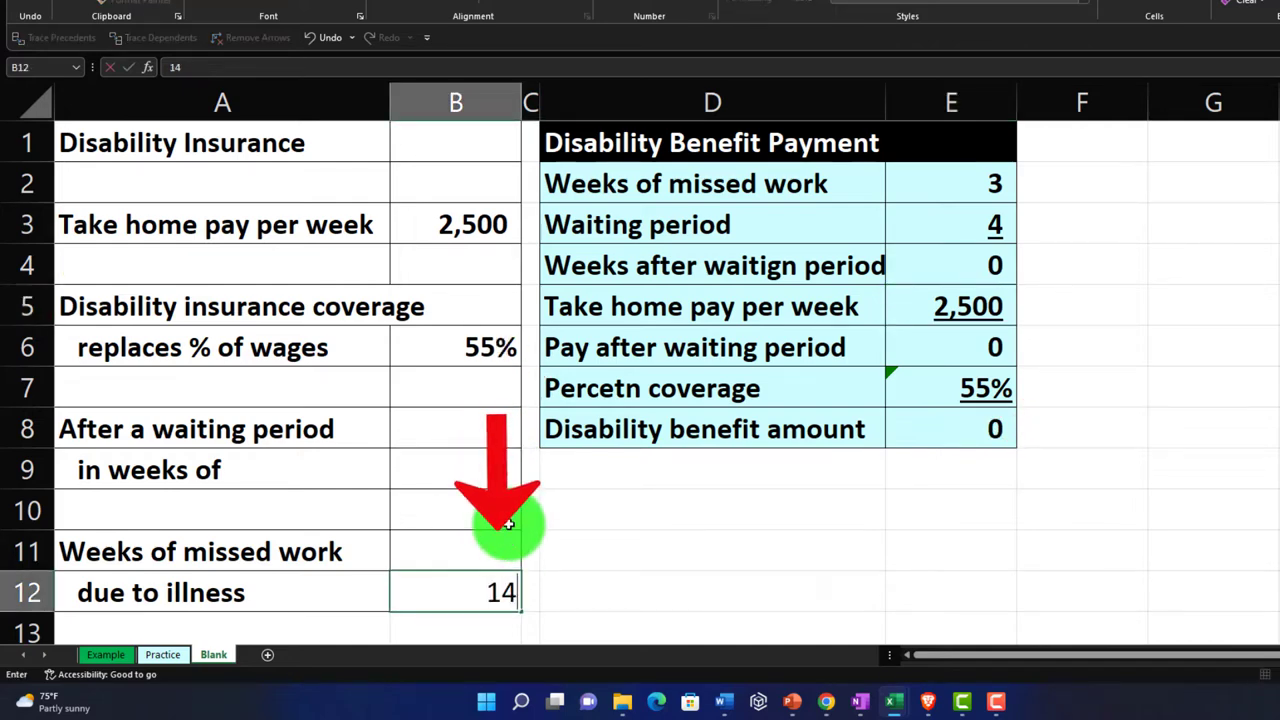
key(Return)
scroll(734, 451, up, 1)
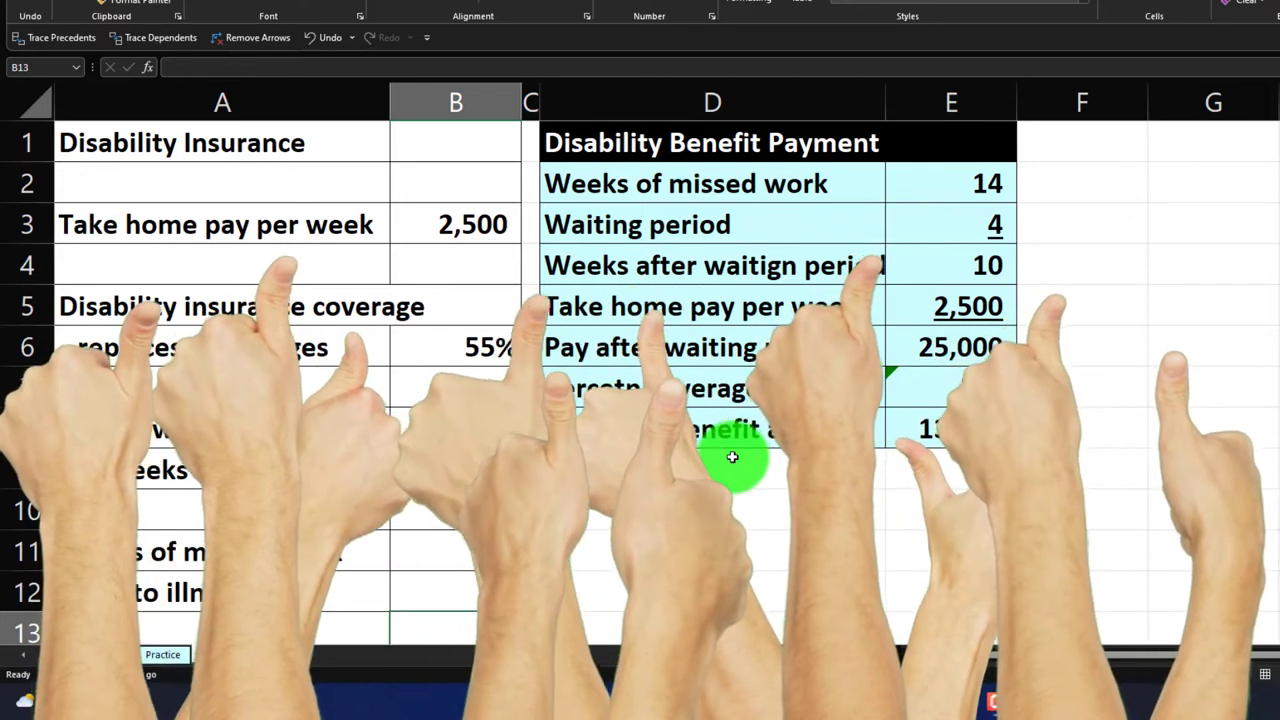
- Test a take home pay per week of 3000 in cell B3 and restore it to 2500
click(492, 233)
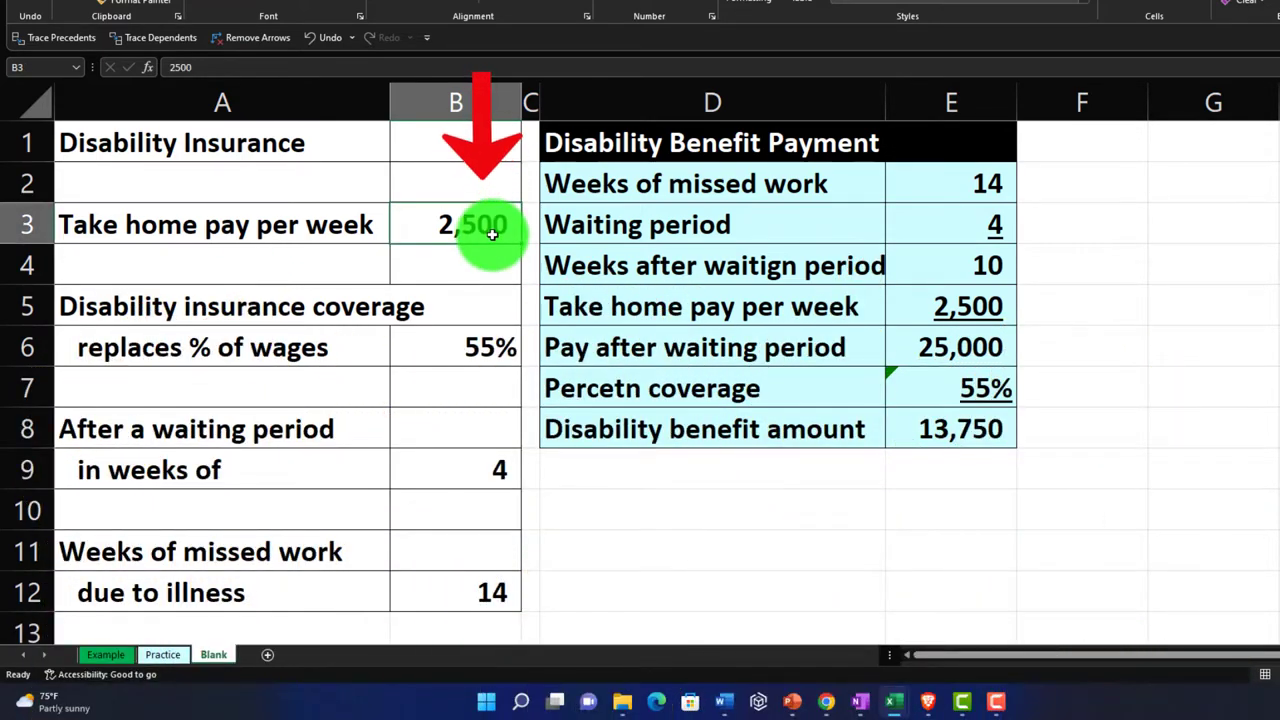
text(3000)
key(Return)
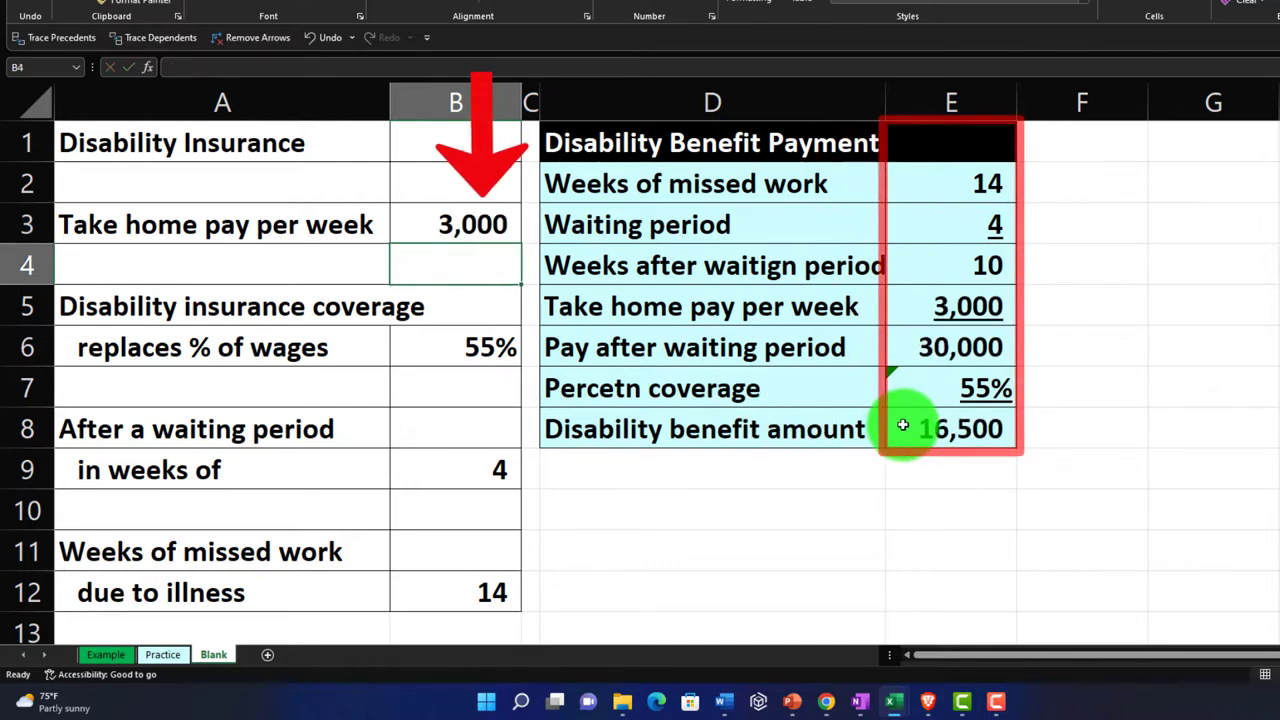
click(485, 227)
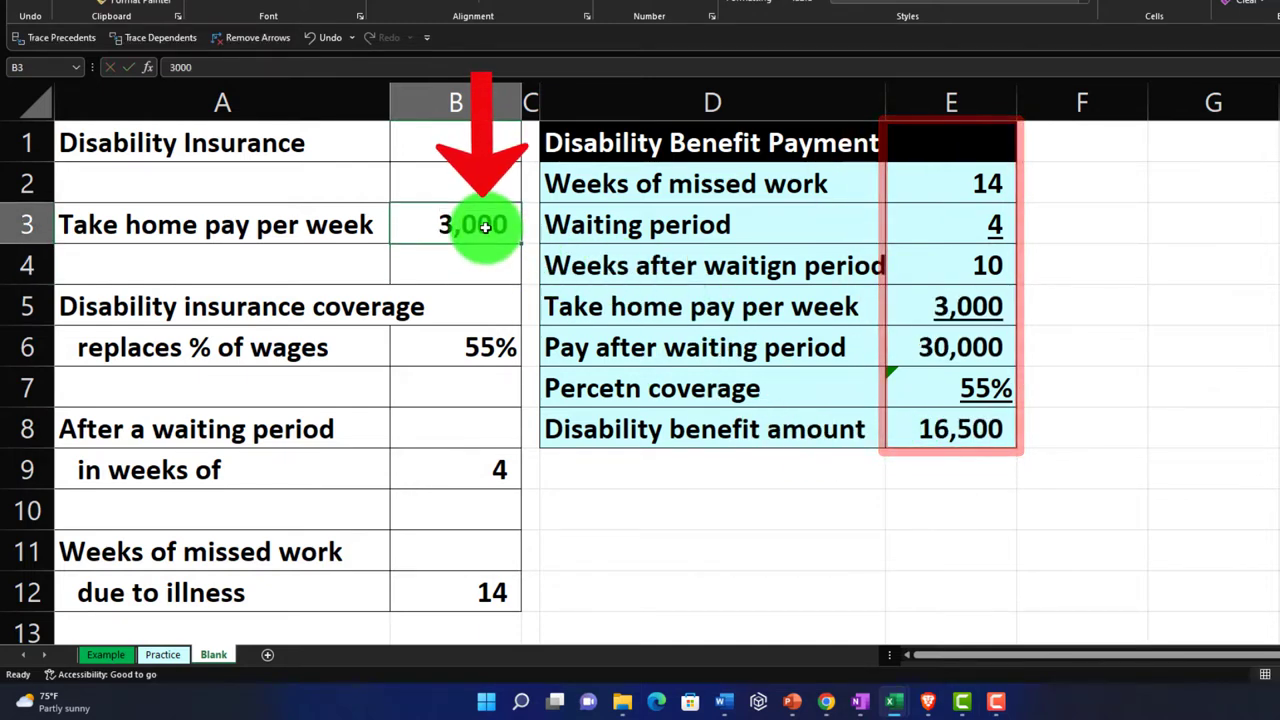
text(2500)
key(Return)
- Try 60% as the percentage of wages replaced in cell B6 and undo the change
key(Return)
key(Return)
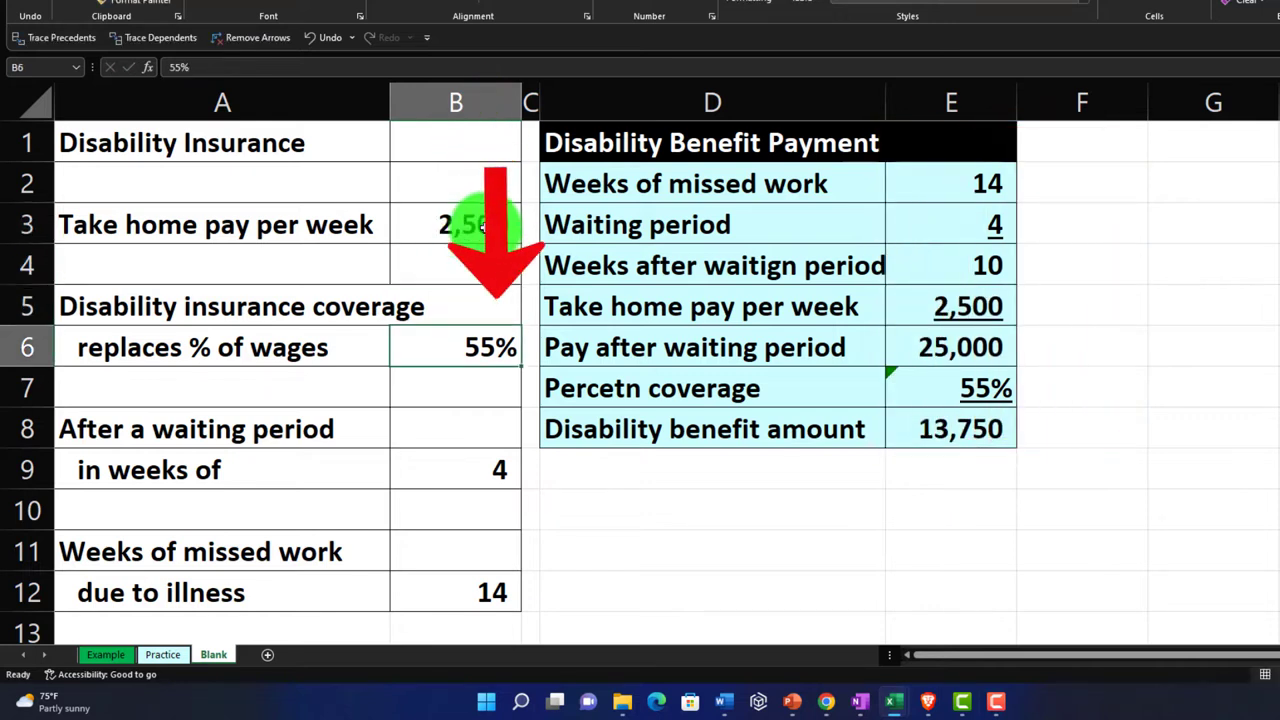
text(6)
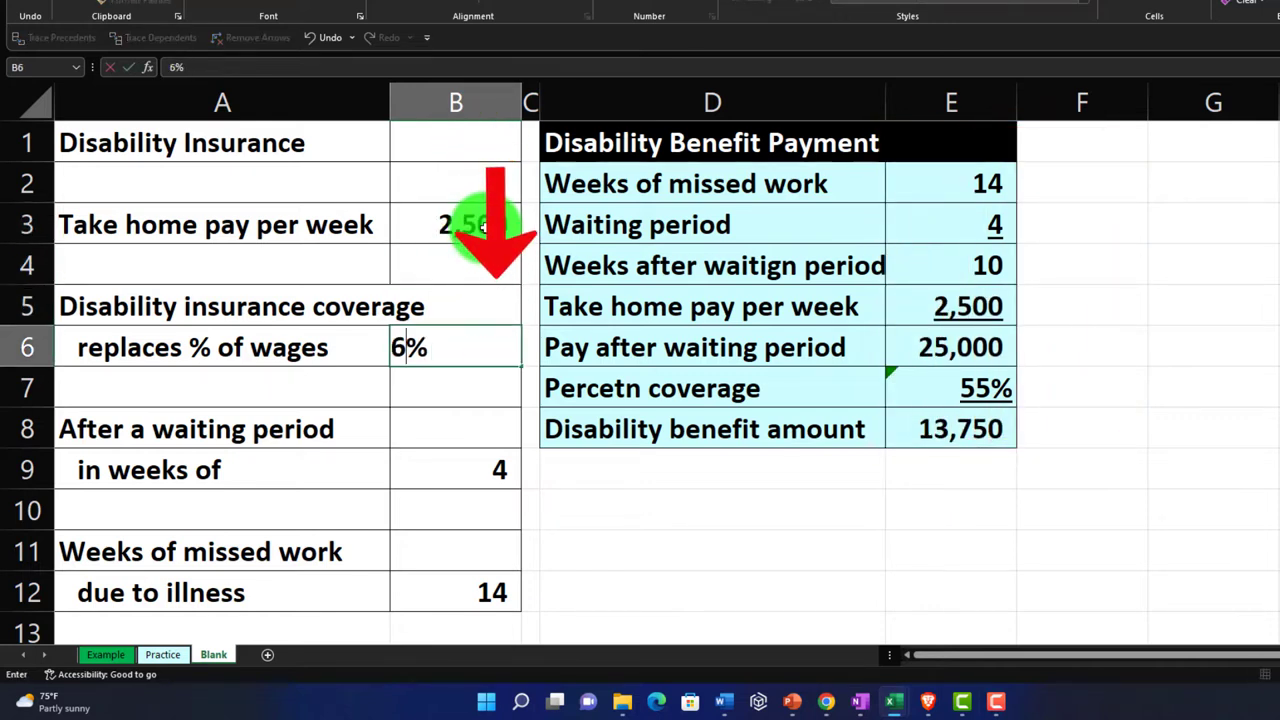
text(0)
key(Return)
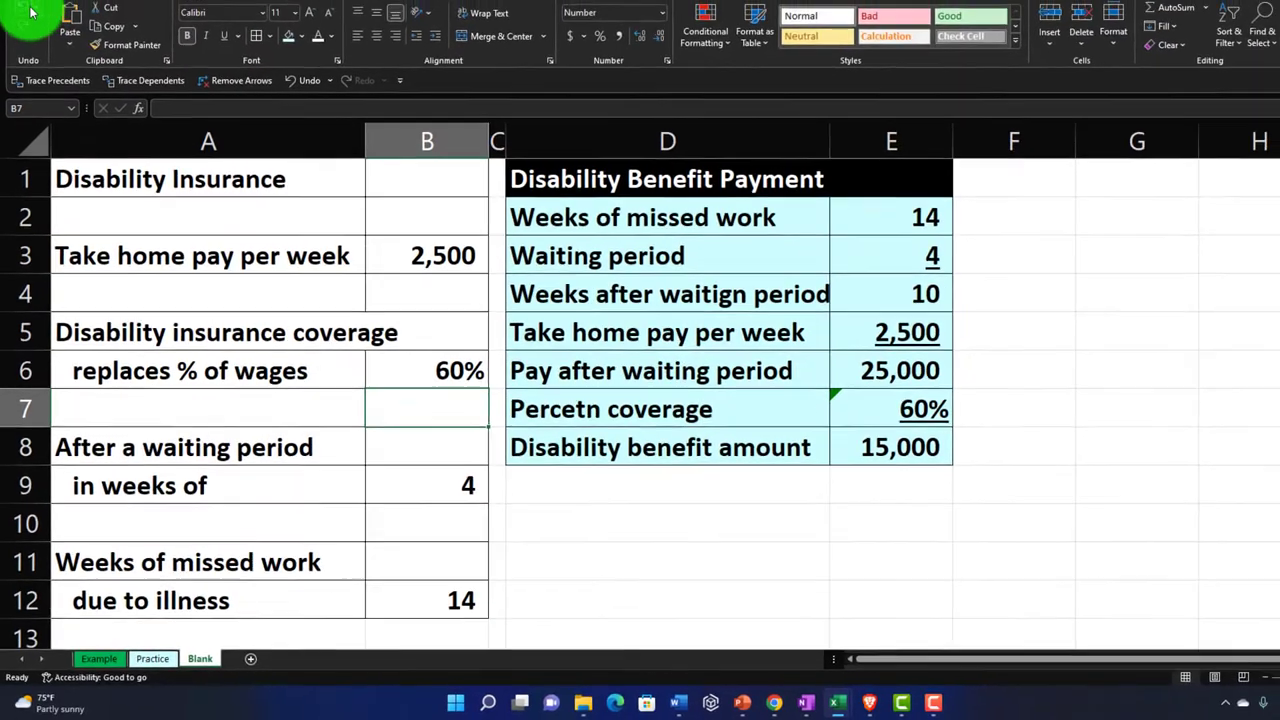
click(24, 57)
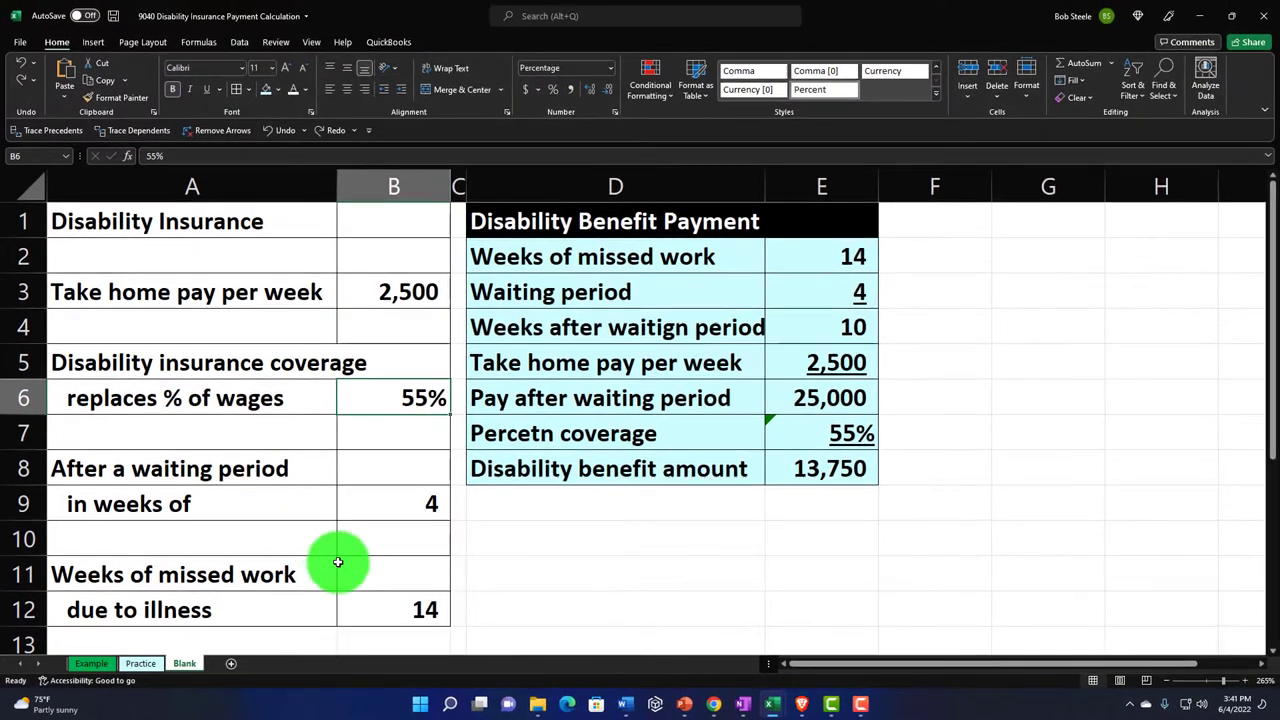
- Test 20 weeks of missed work in cell B12 and restore the value to 14
click(400, 606)
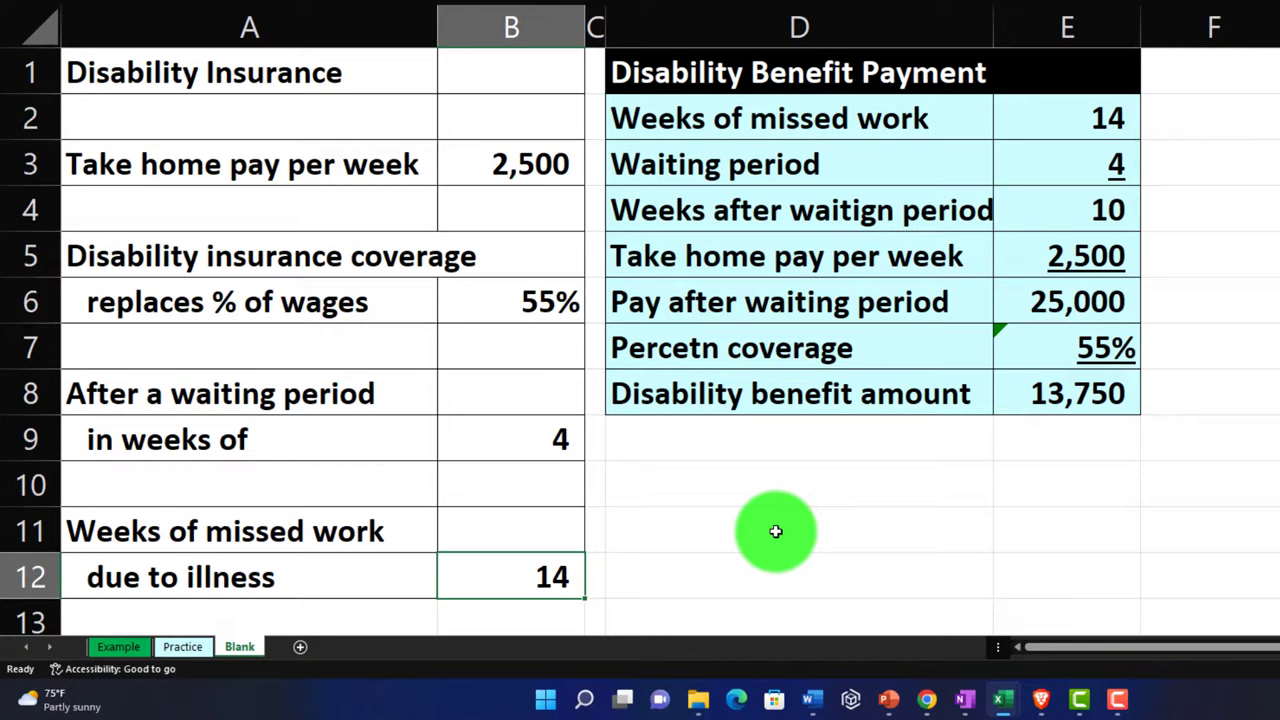
key(Return)
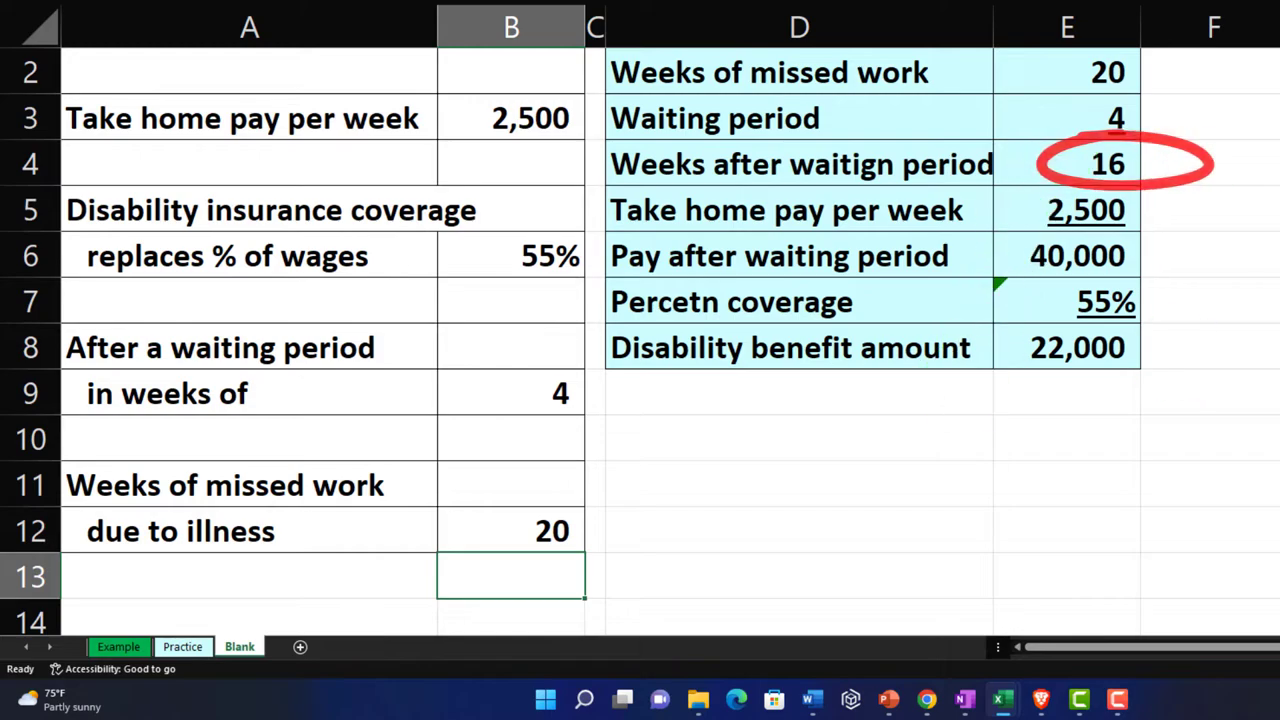
click(511, 530)
text(14)
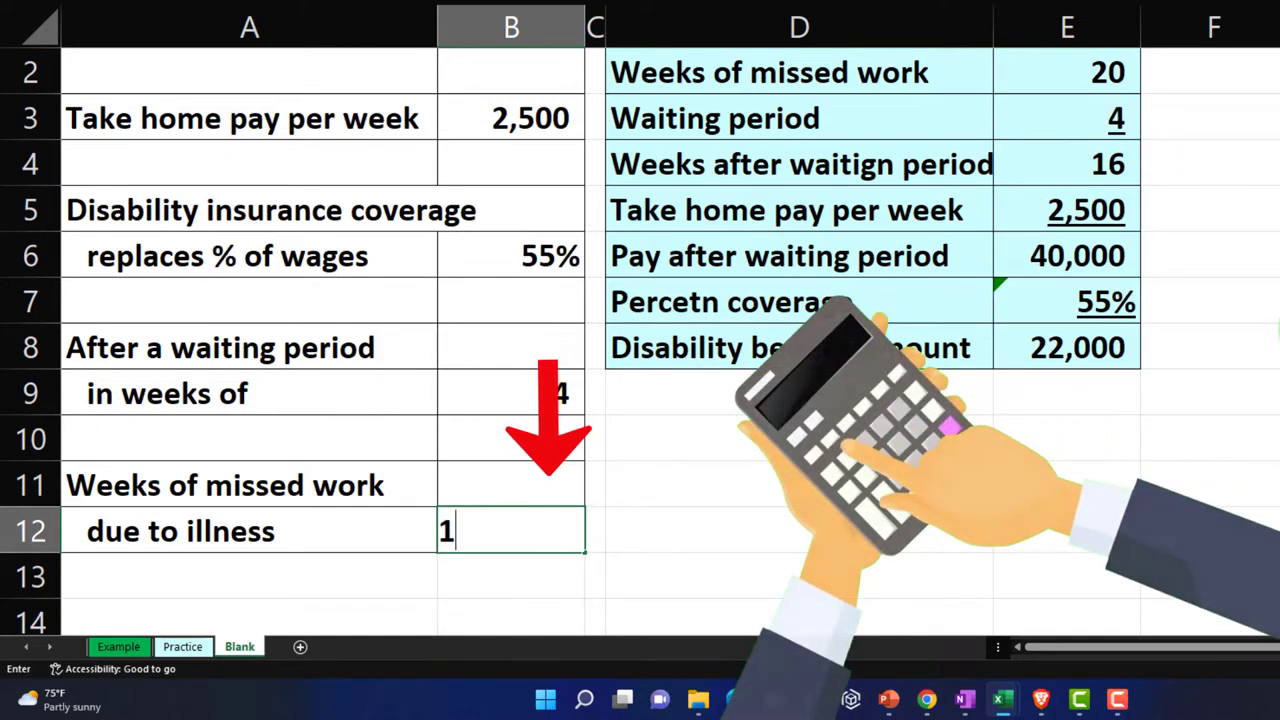
key(Return)
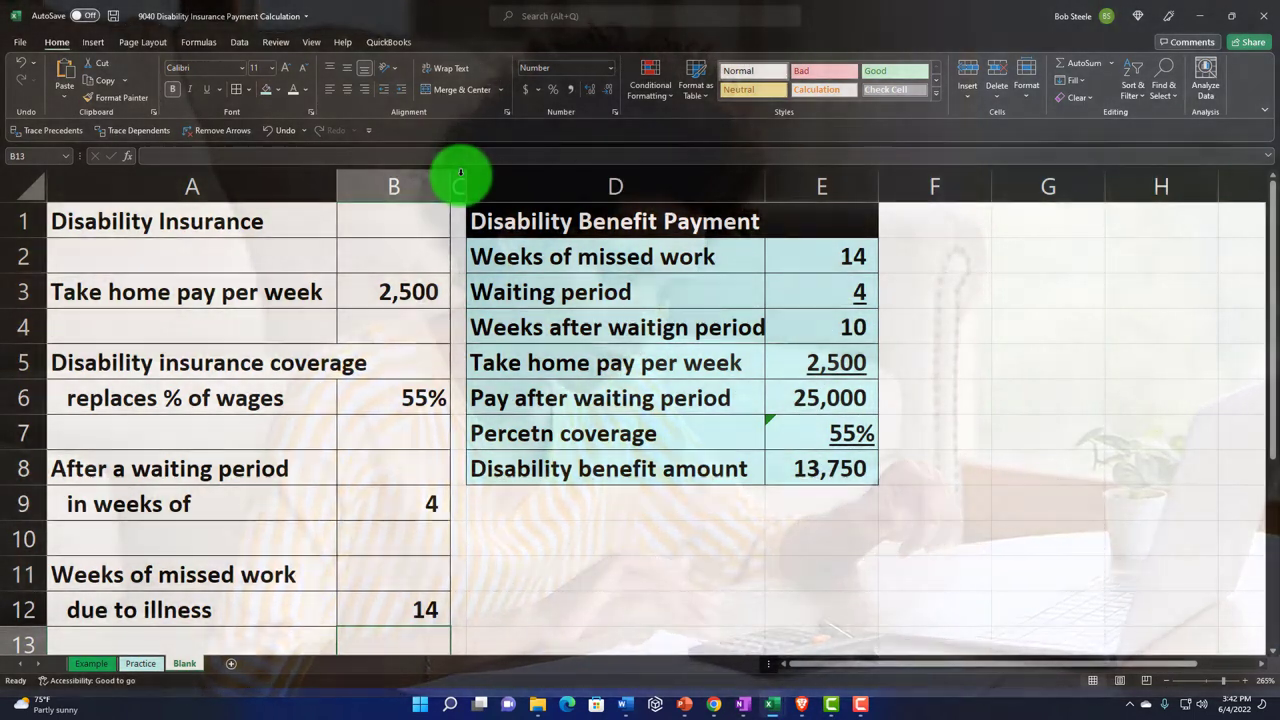
- Apply column C's formatting and narrow width to column F with Format Painter
click(460, 178)
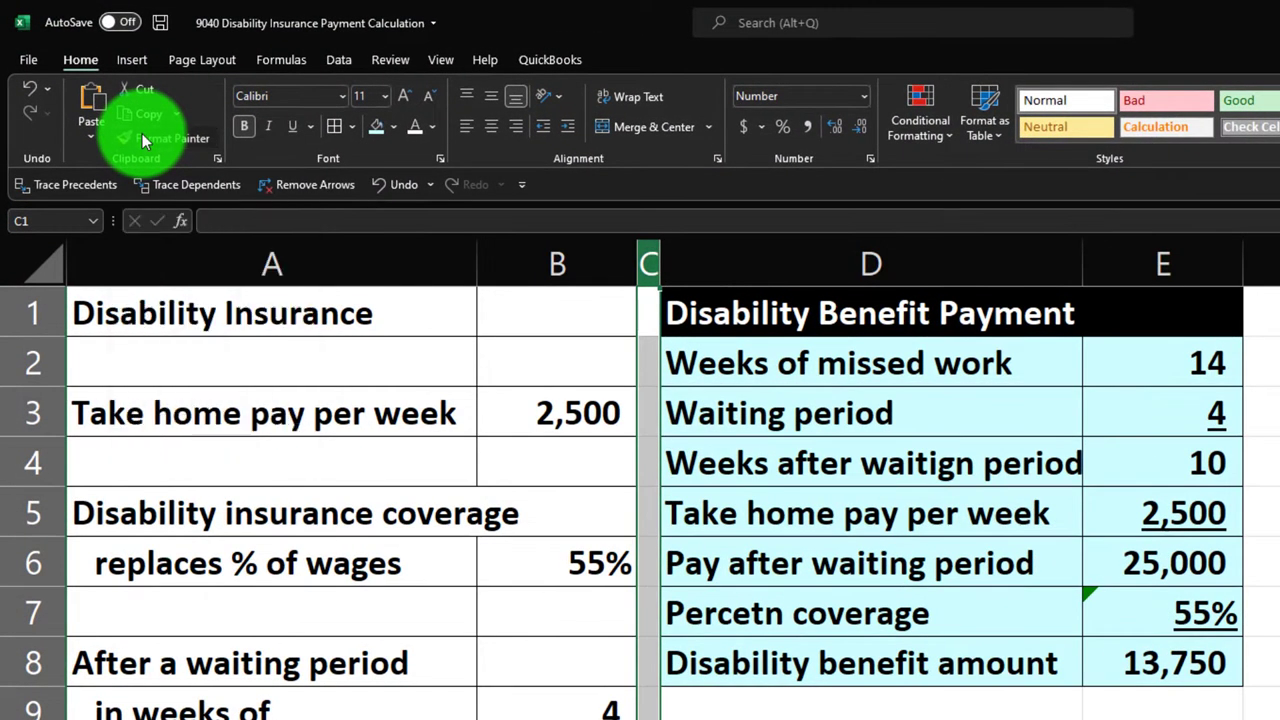
click(137, 130)
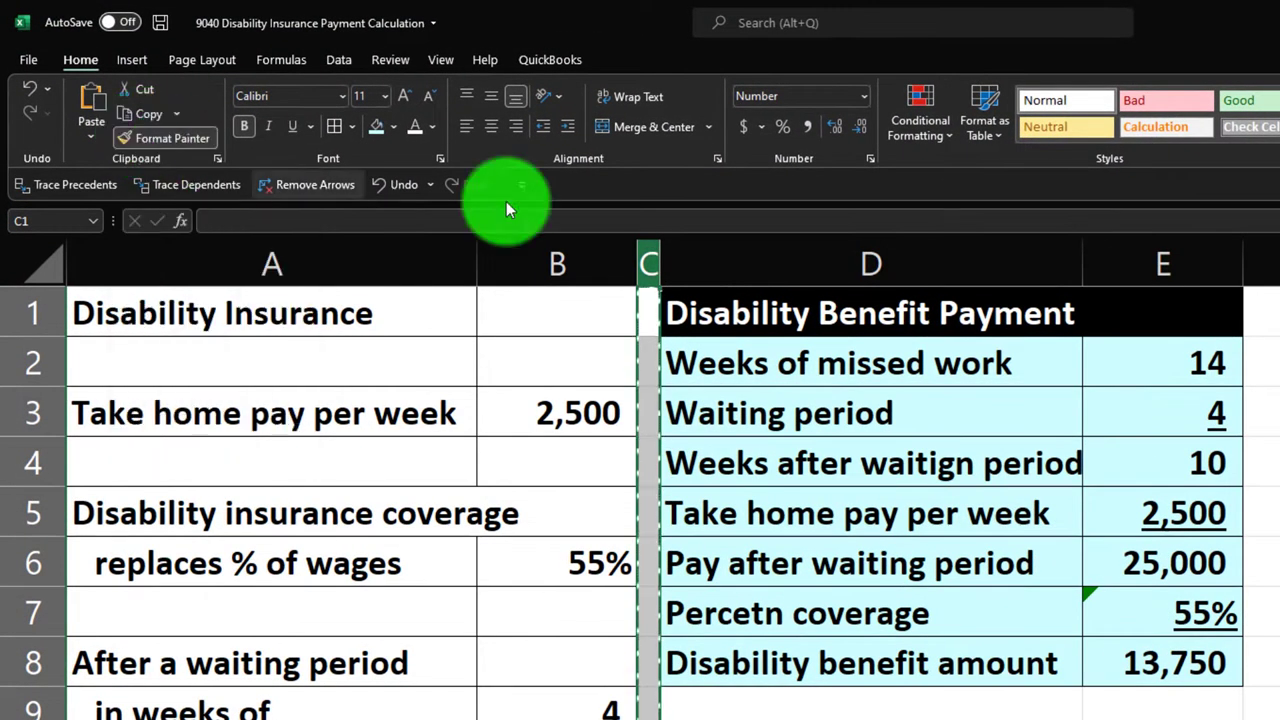
click(1262, 262)
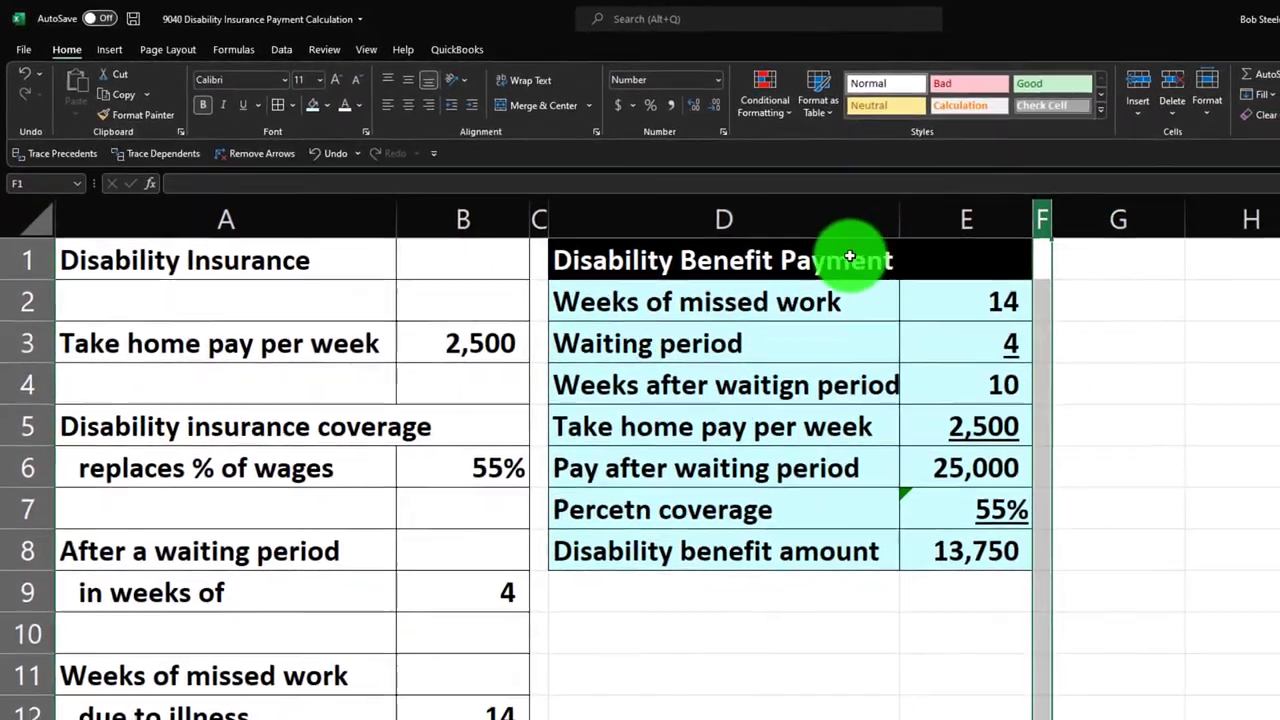
- Copy the Disability Benefit Payment header from D1:E1 to G1:H1 and widen column G
drag(849, 257, 975, 254)
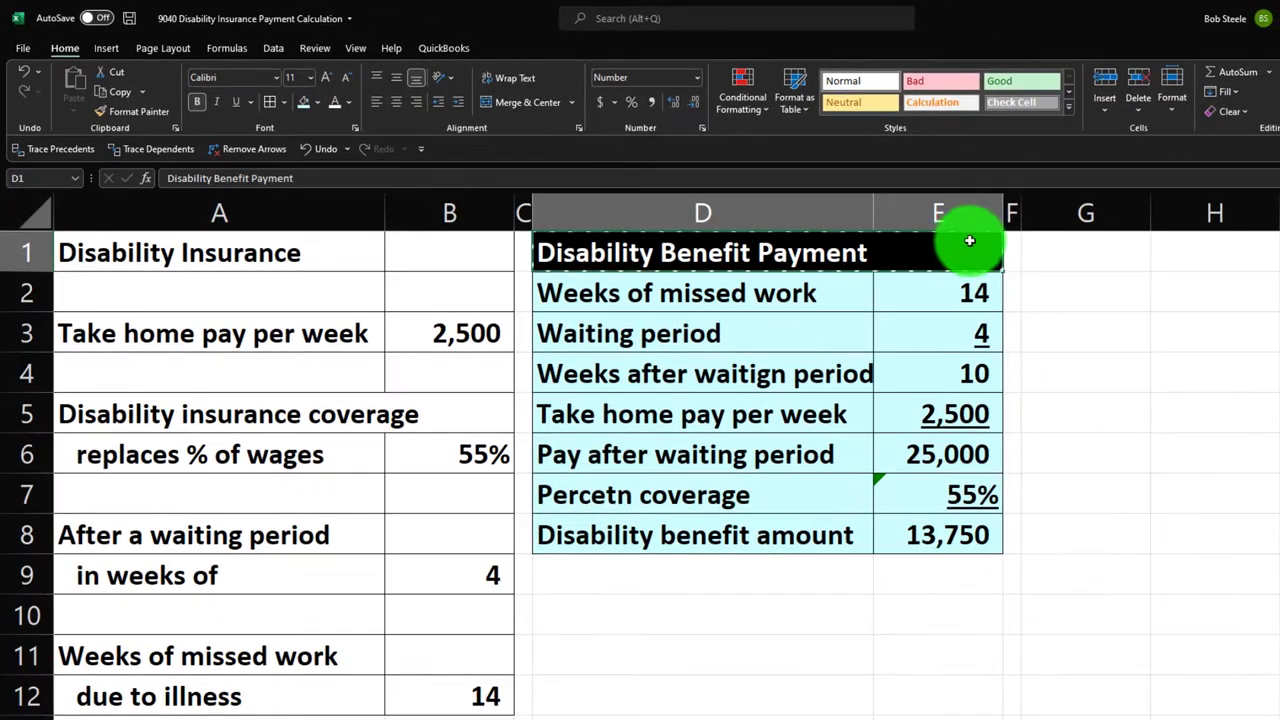
click(1051, 243)
key(ctrl+v)
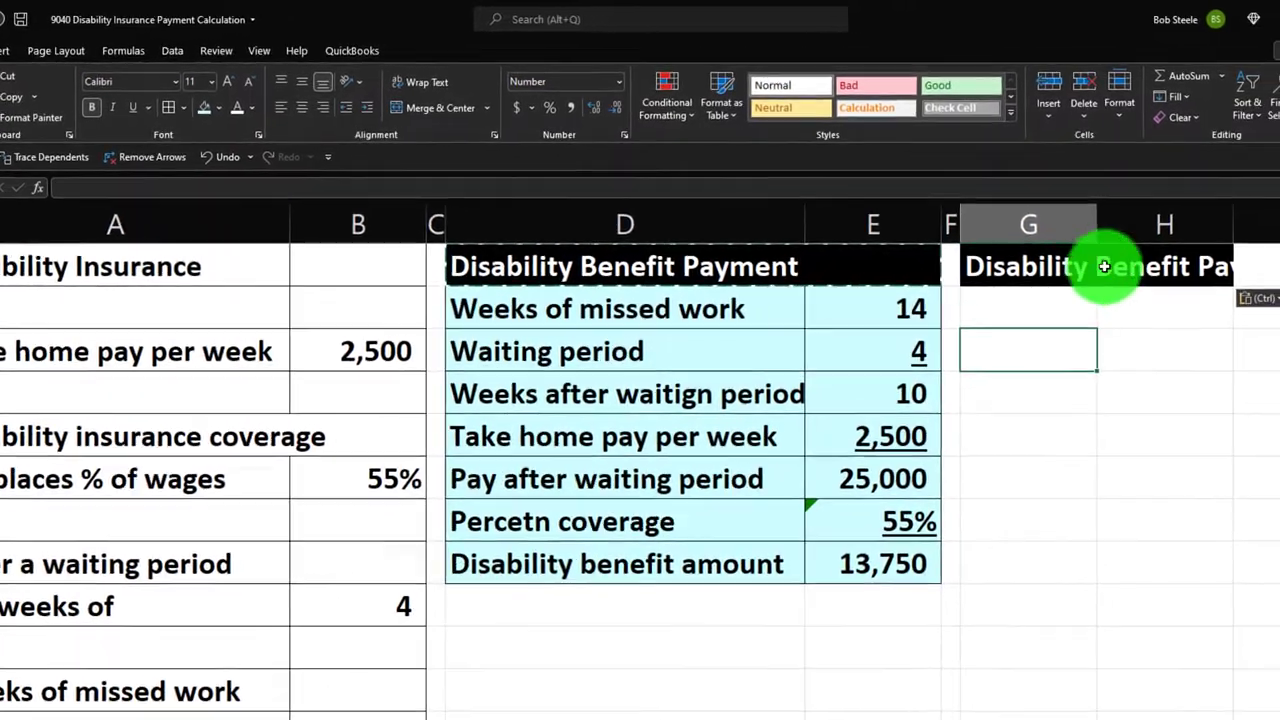
drag(1100, 224, 1268, 222)
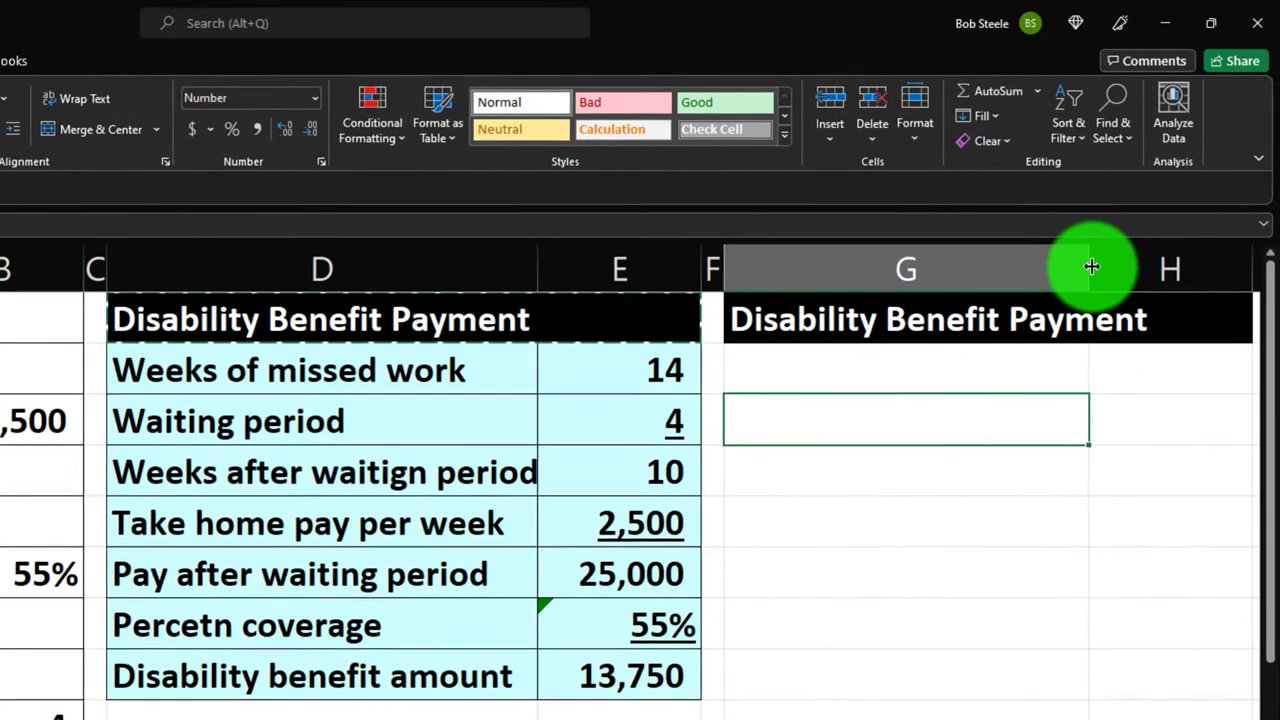
- Enter the label "% of take home pay:" in cell G2
click(966, 357)
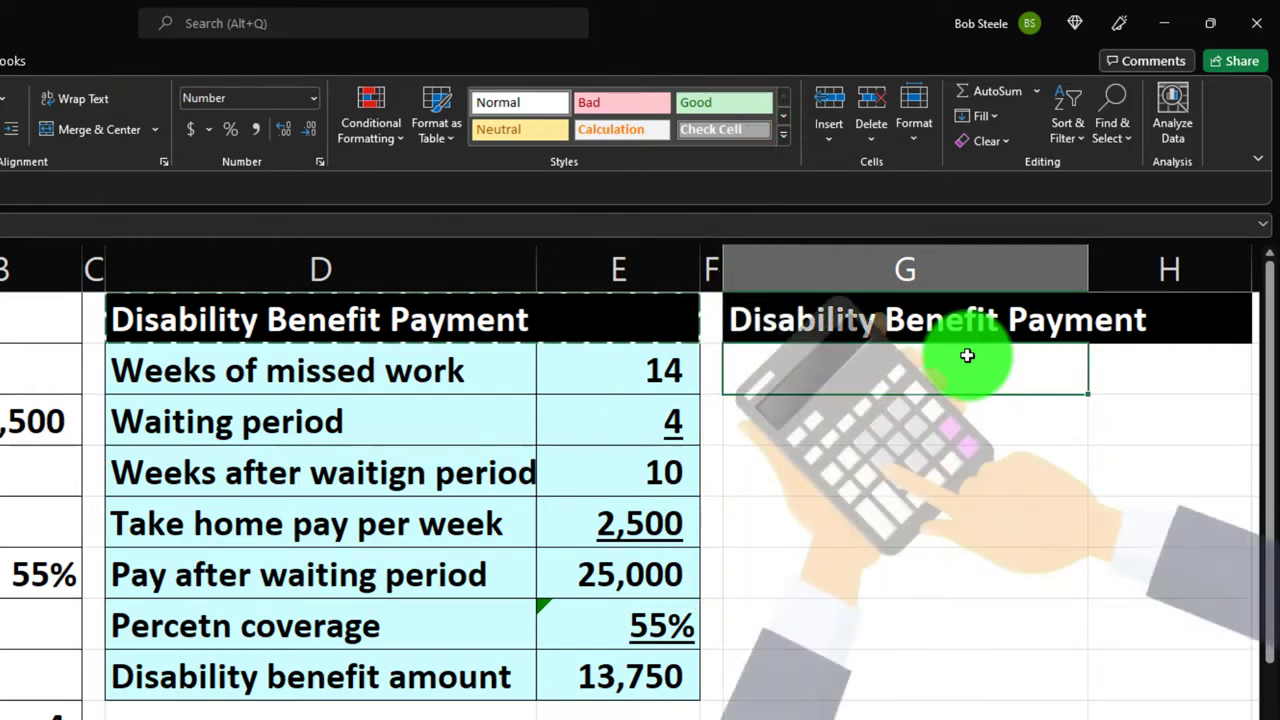
text(=)
key(BackSpace)
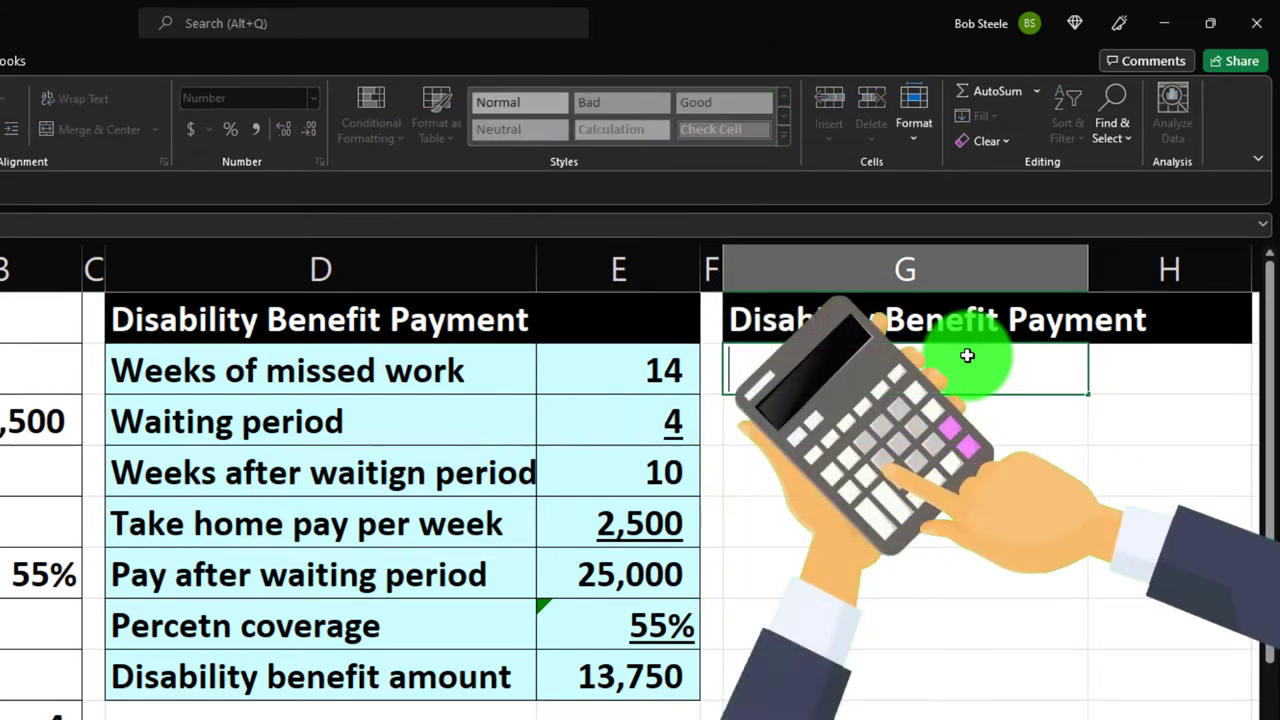
text(P)
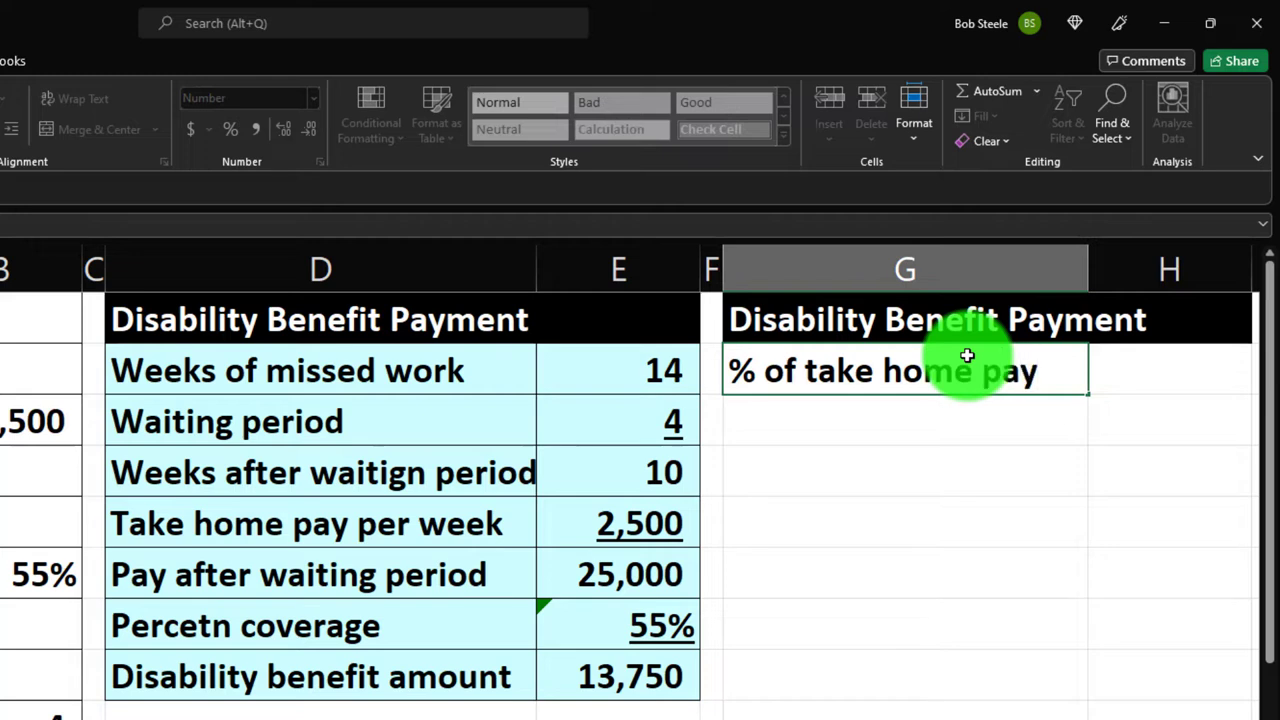
key(Return)
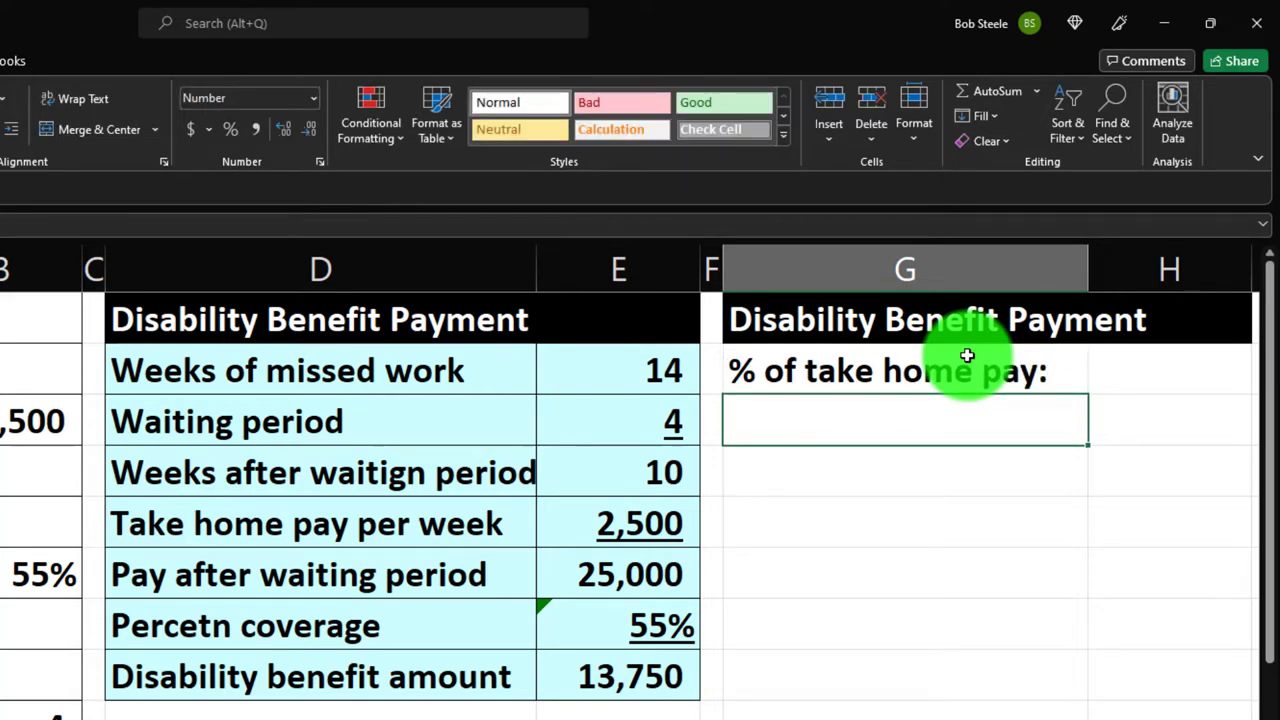
- Narrow column E slightly and link cell G3 to the Take home pay per week label in D5
text(=)
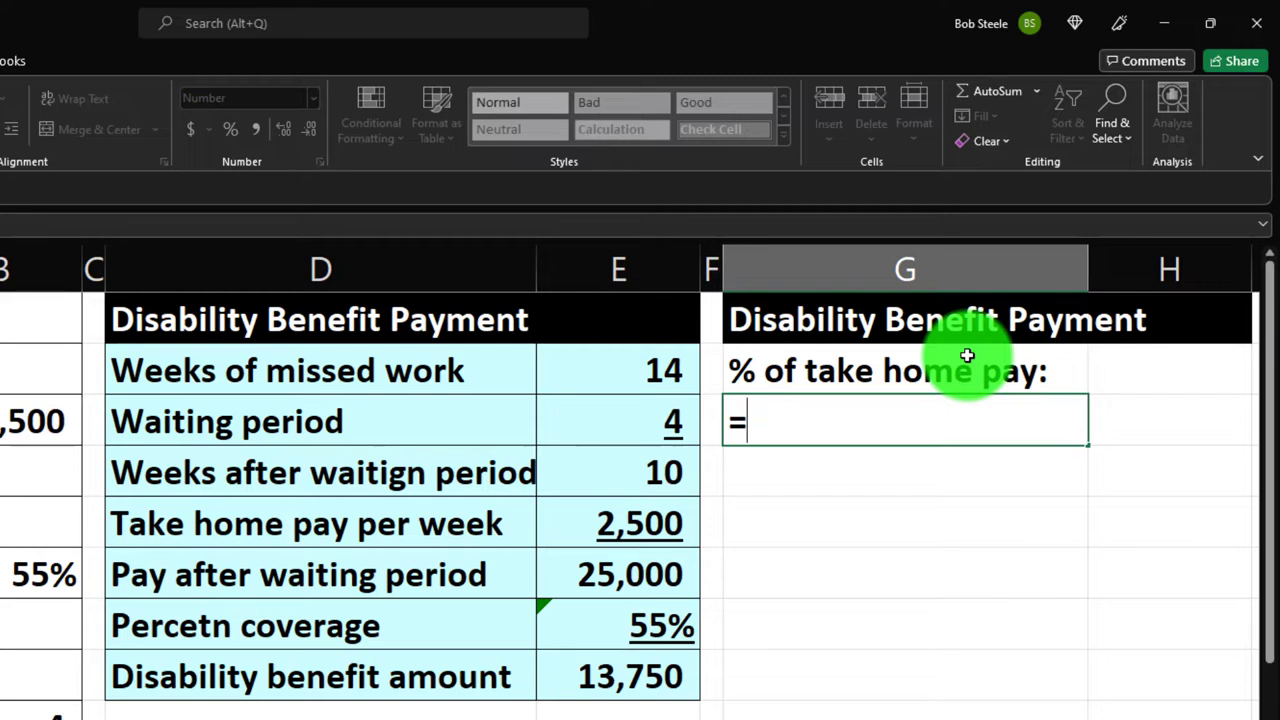
key(Return)
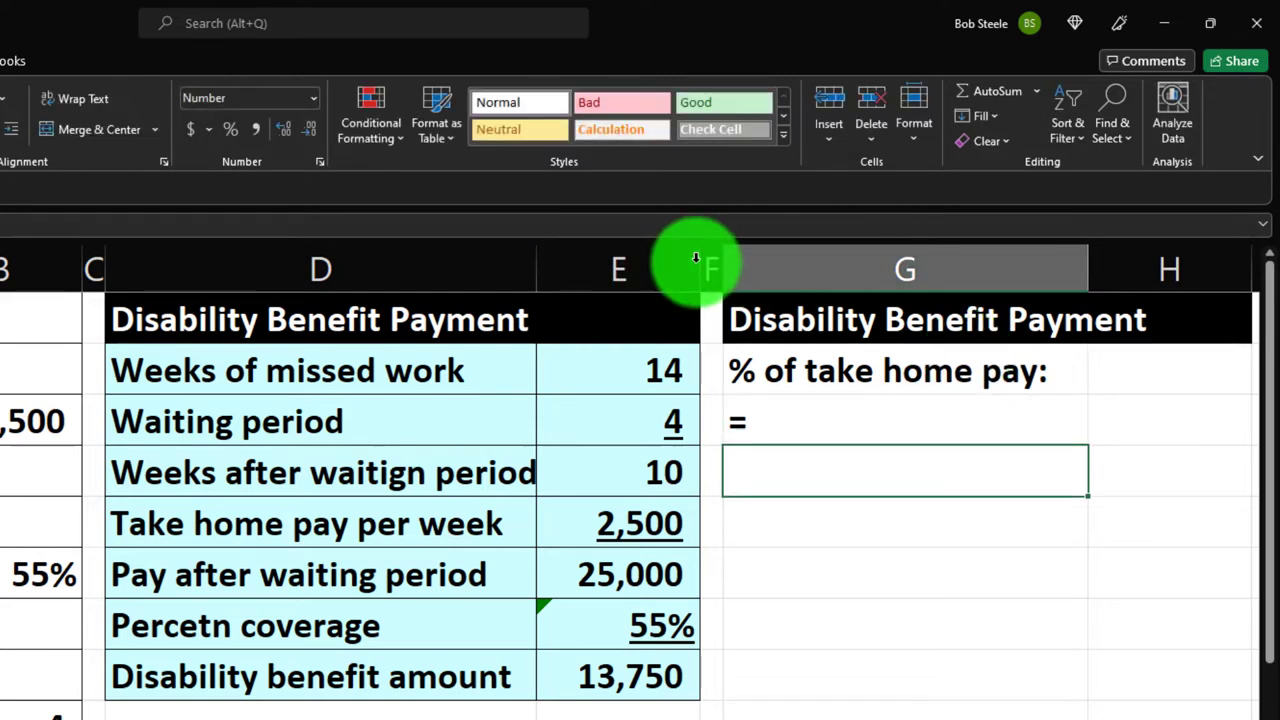
drag(697, 261, 677, 273)
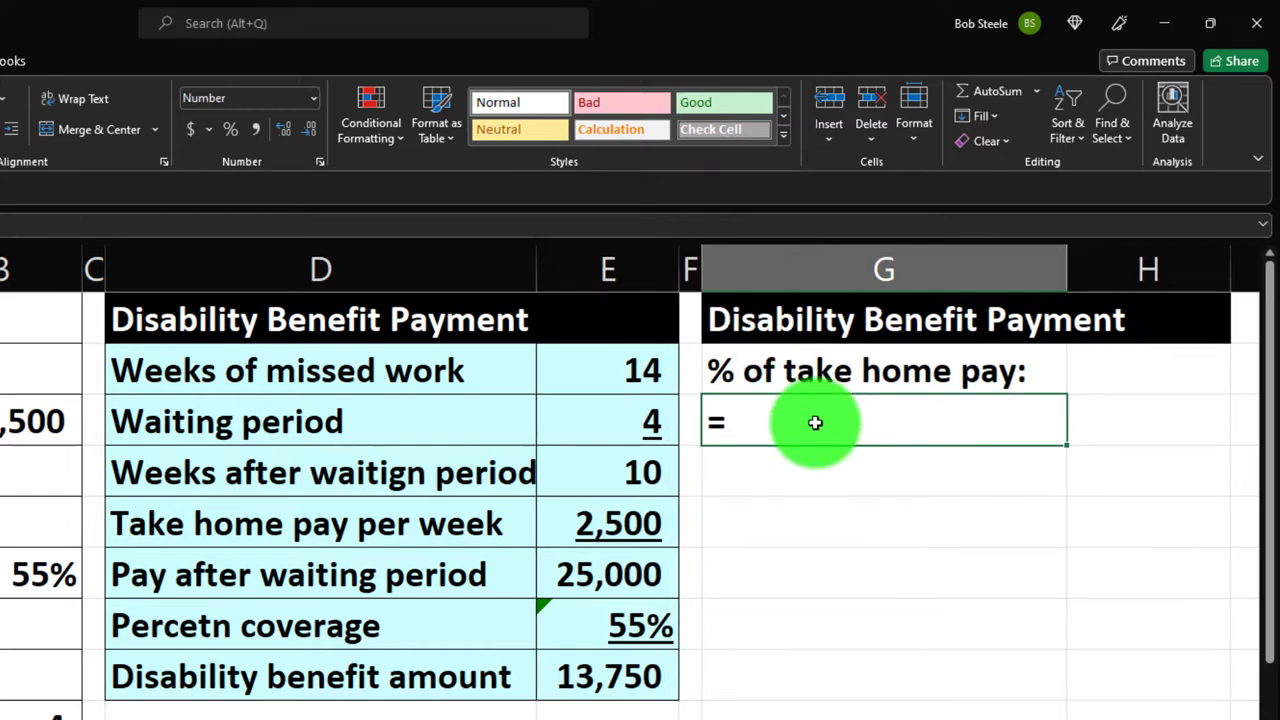
key(Left)
key(Left)
key(Left)
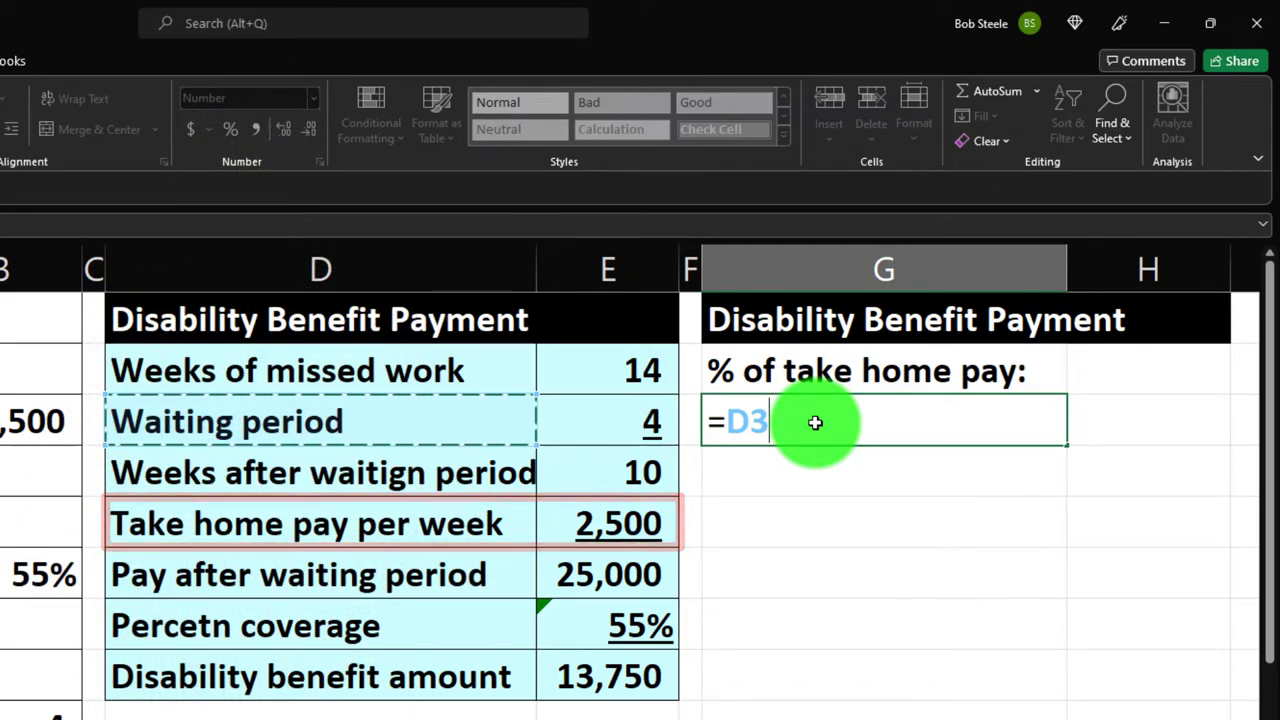
key(Left)
key(Left)
key(Left)
key(Tab)
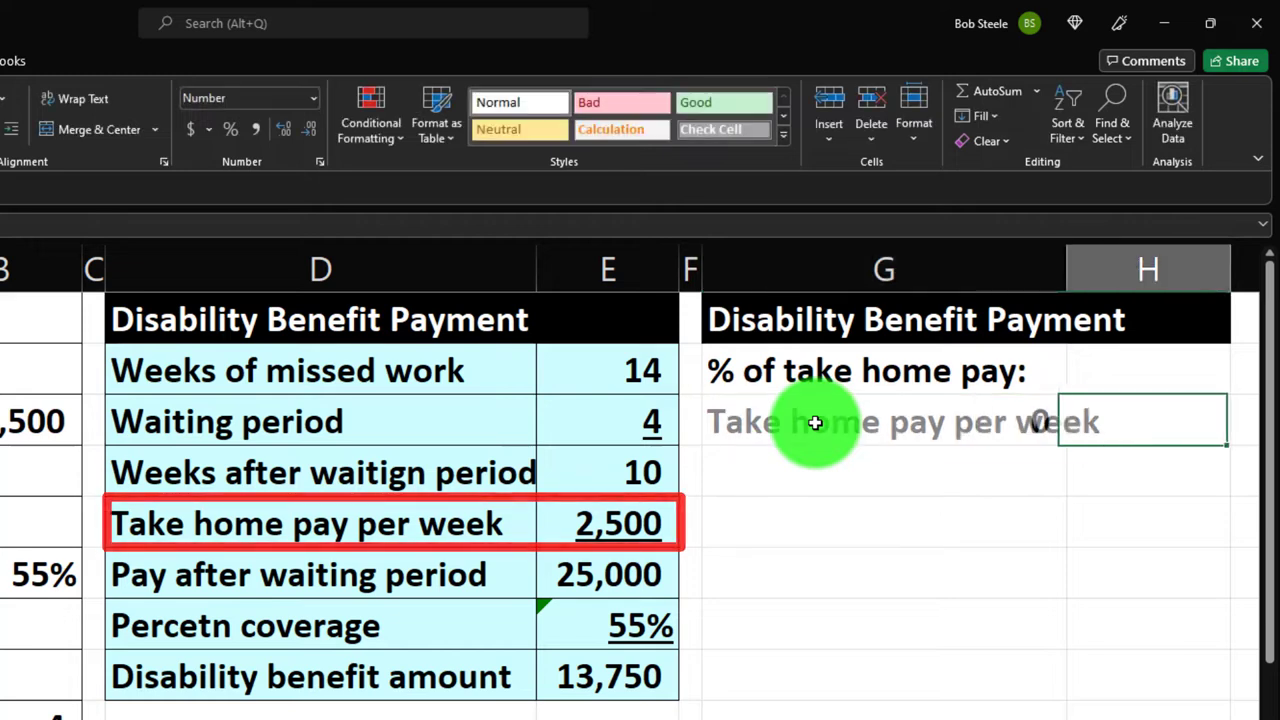
- Link cell H3 to the take home pay per week amount in E5
text(=)
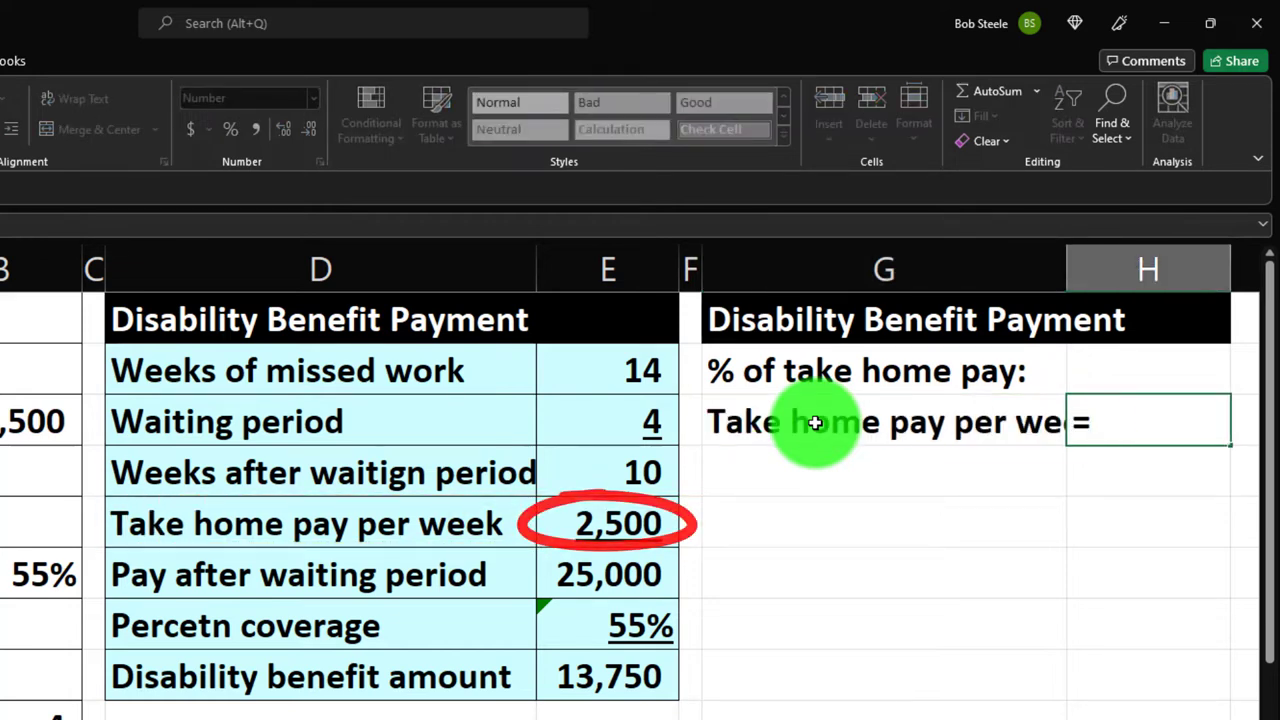
key(Left)
key(Left)
key(Left)
key(Left)
key(Left)
key(Return)
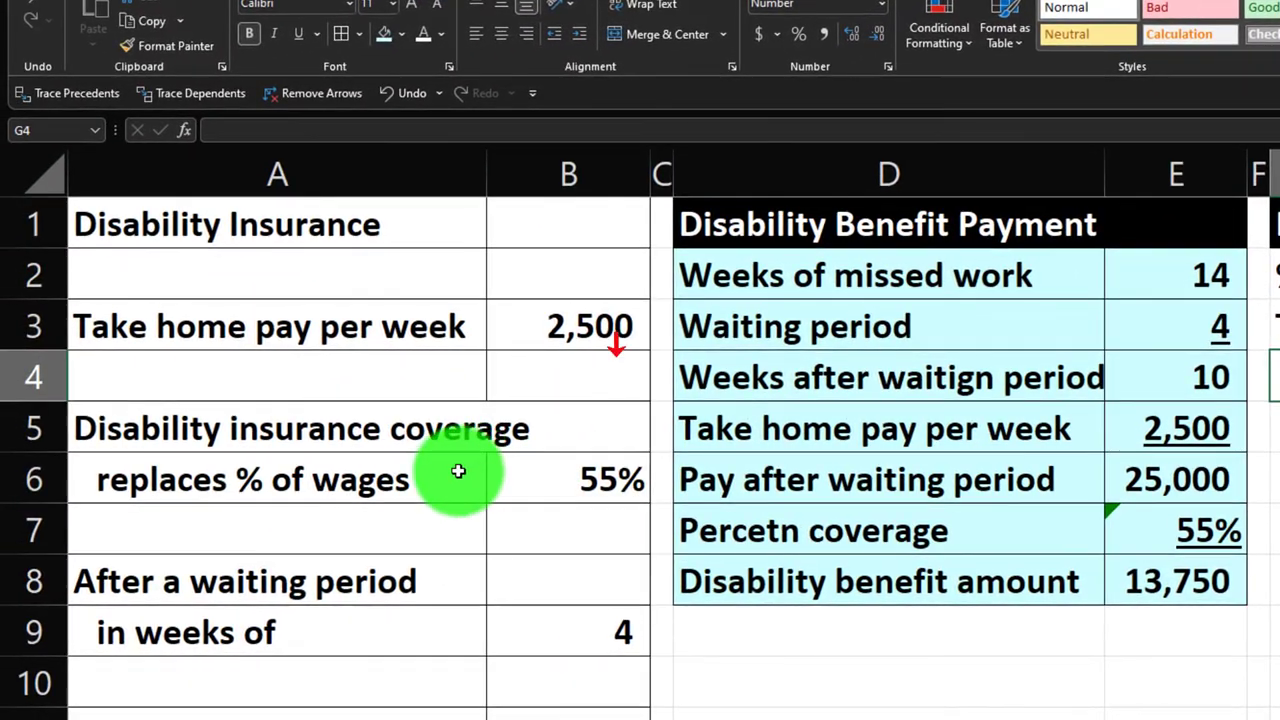
- Link cell G4 to the coverage percentage label in D7 and cell H4 to its value in E7
text(=)
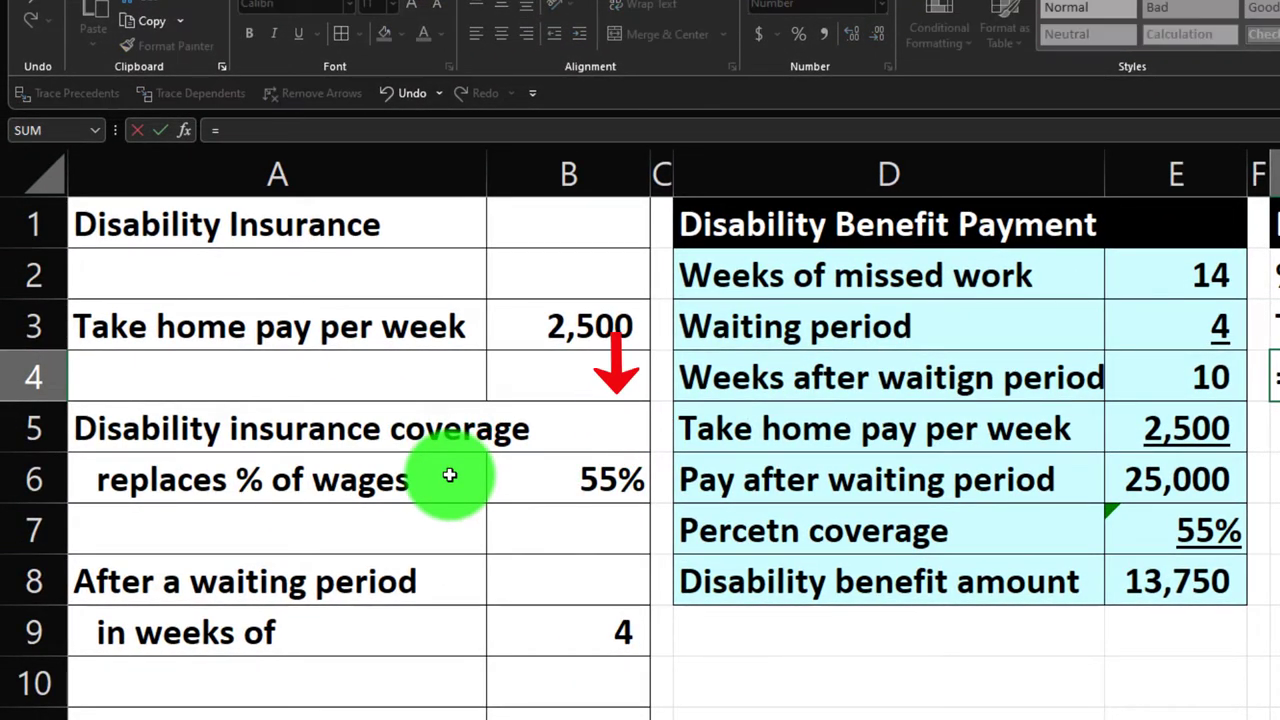
key(Tab)
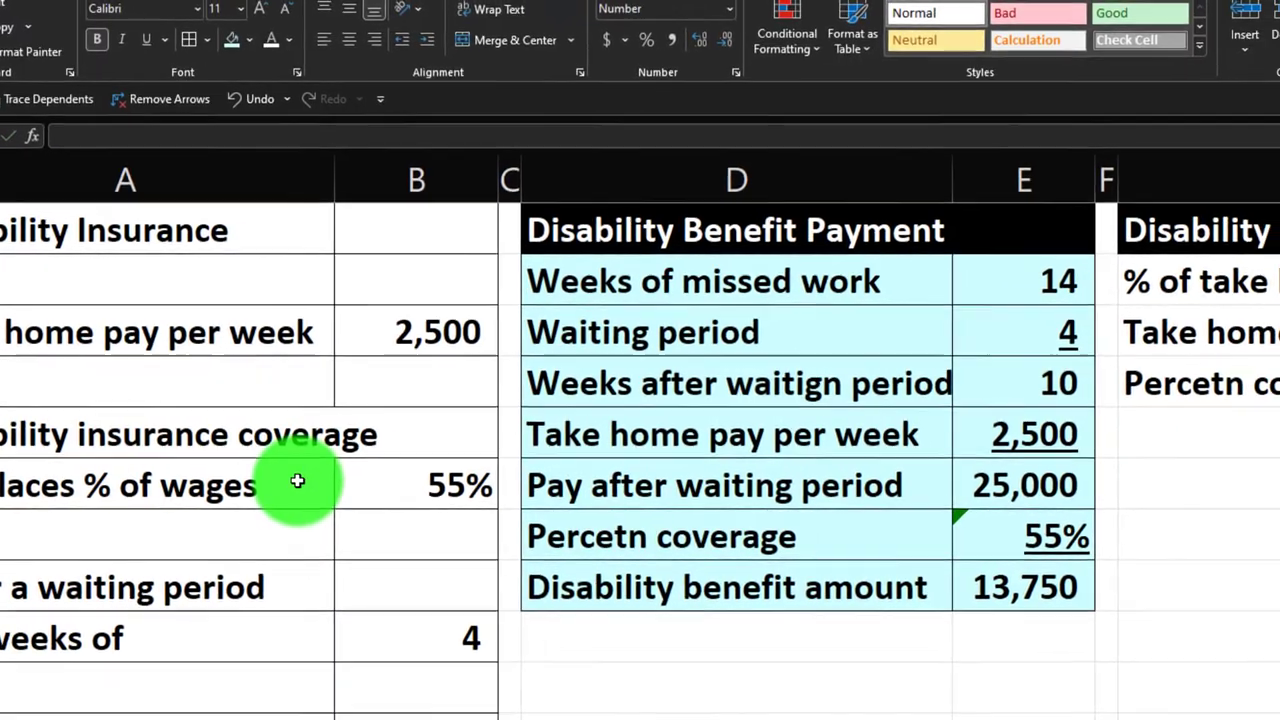
text(=)
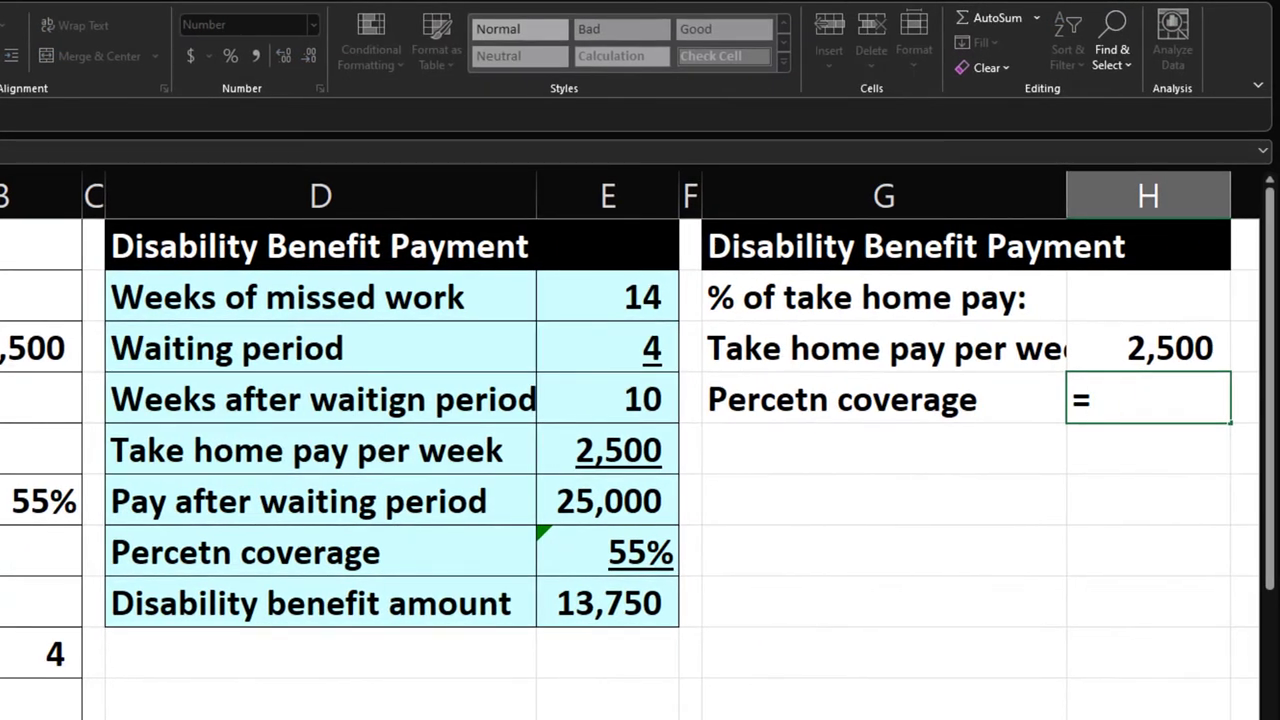
key(Down)
key(Down)
key(Down)
key(Left)
key(Left)
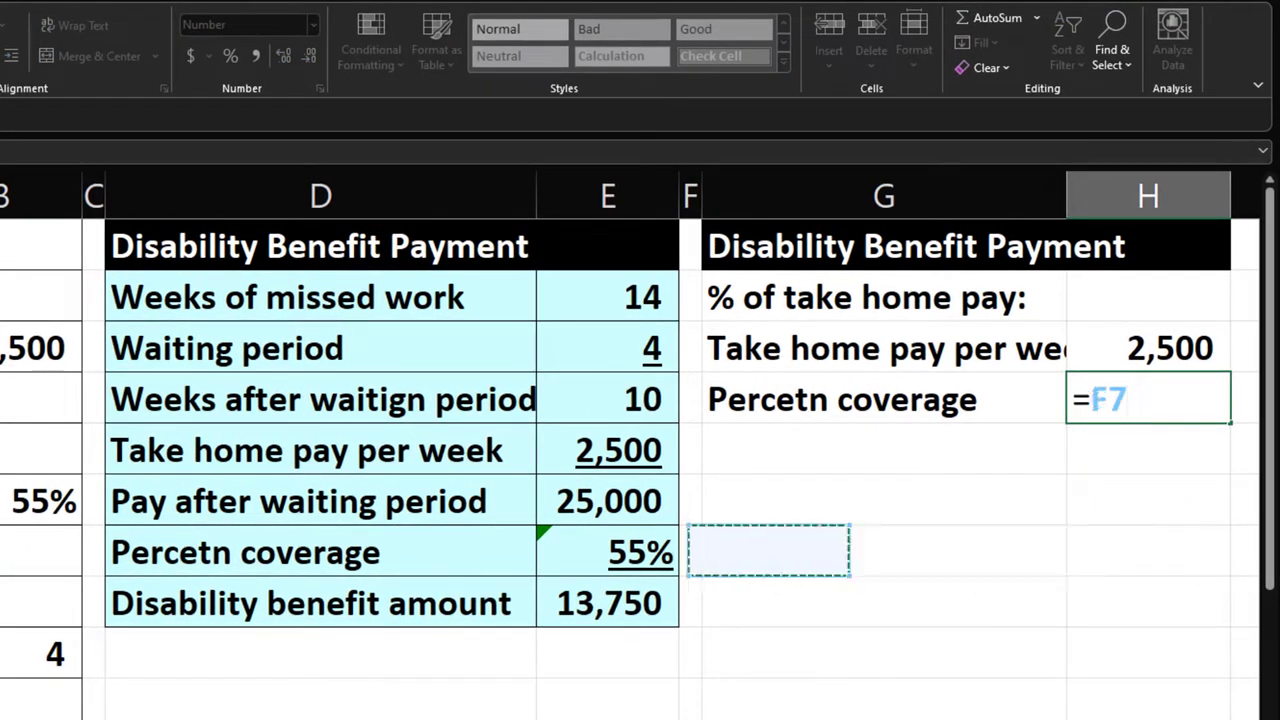
key(shift+Tab)
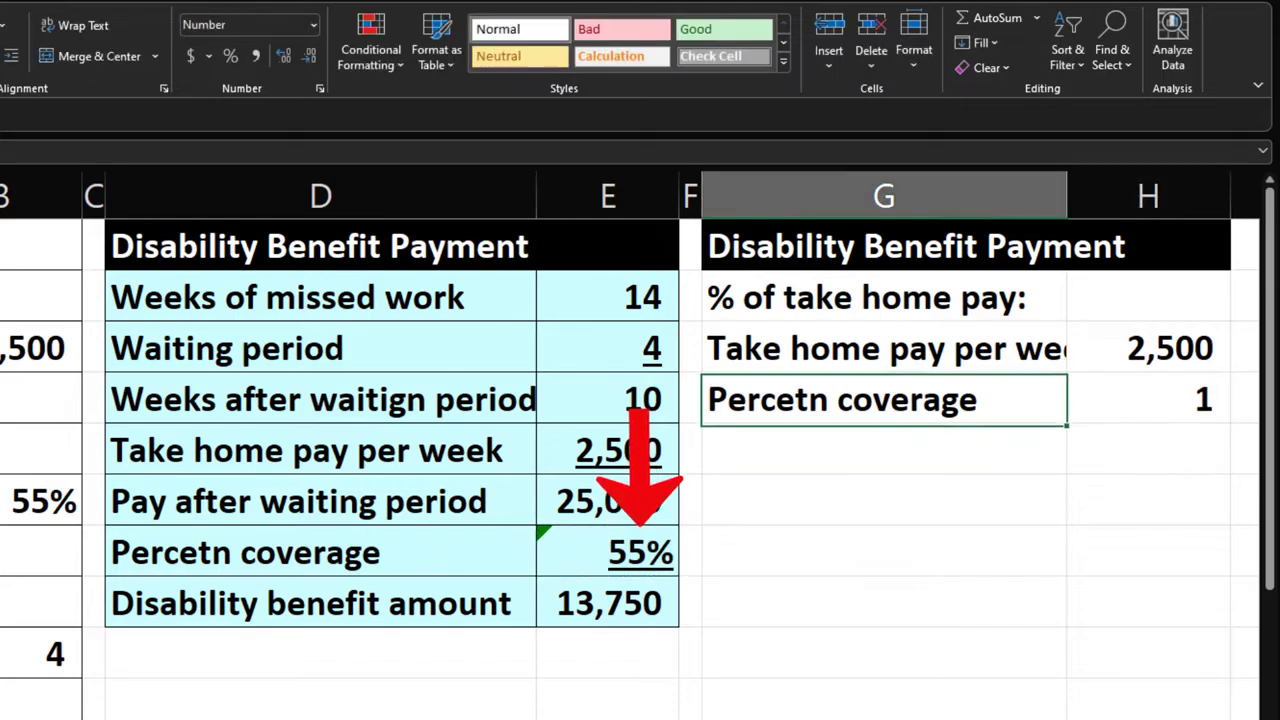
- Format the coverage value in cell H4 as a percentage and underline it
key(Right)
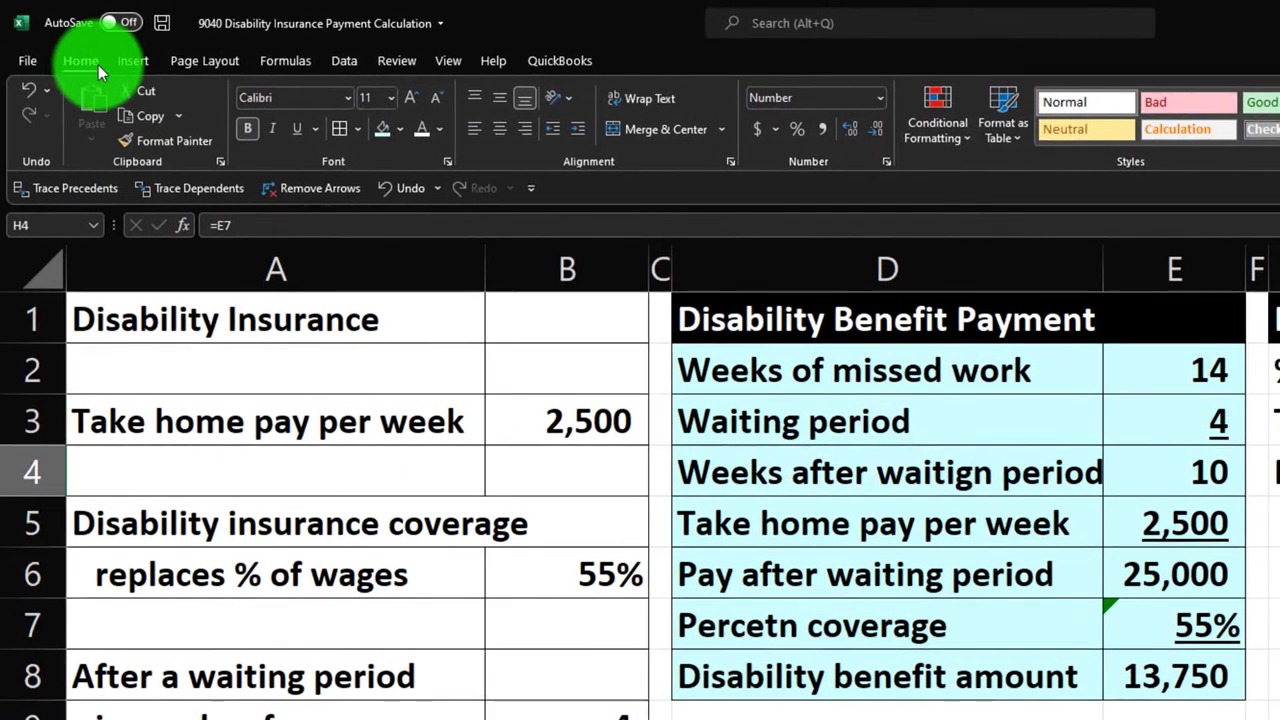
click(797, 129)
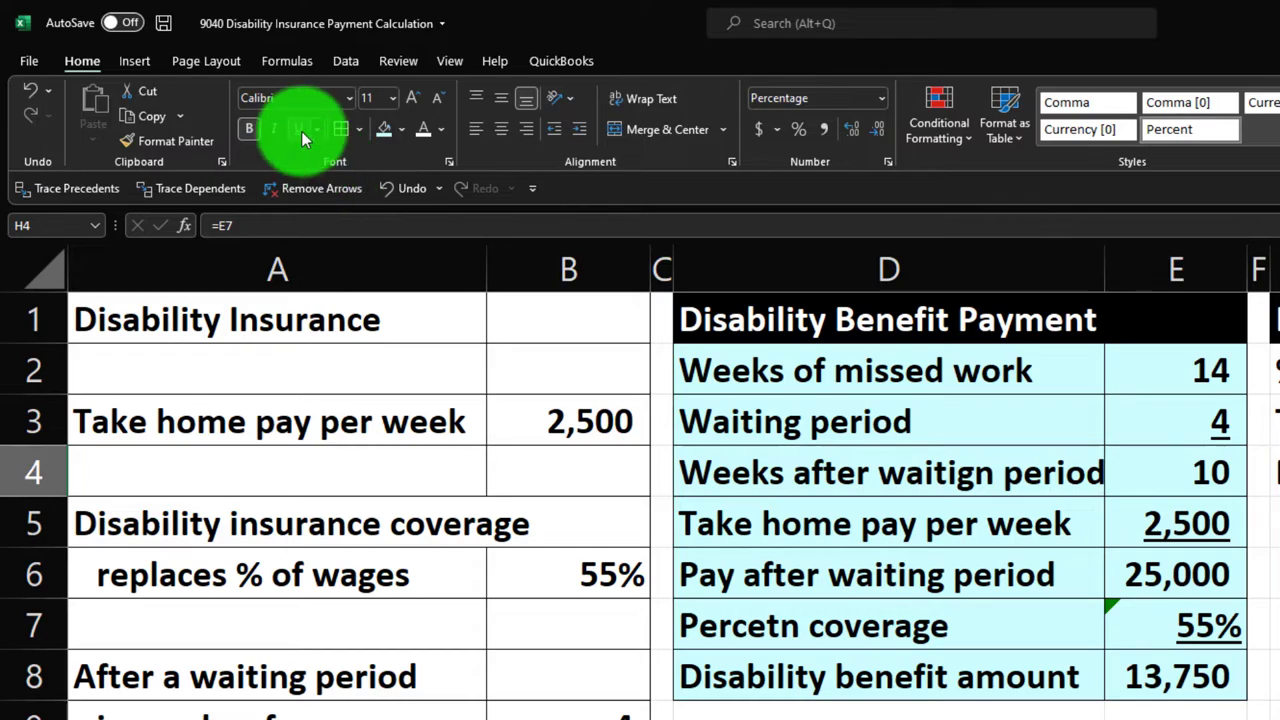
key(Down)
key(Left)
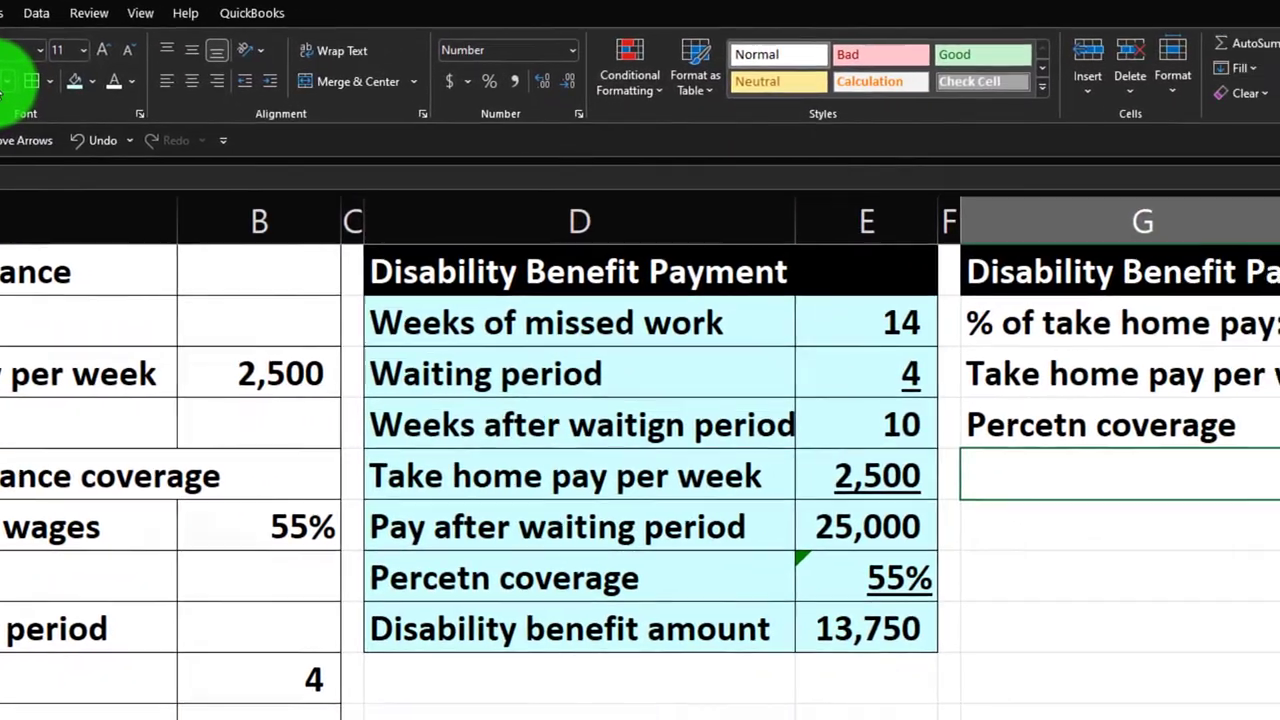
- Copy the label from G2 to G5 and remove its colon so it reads "% of take home pay"
click(1150, 315)
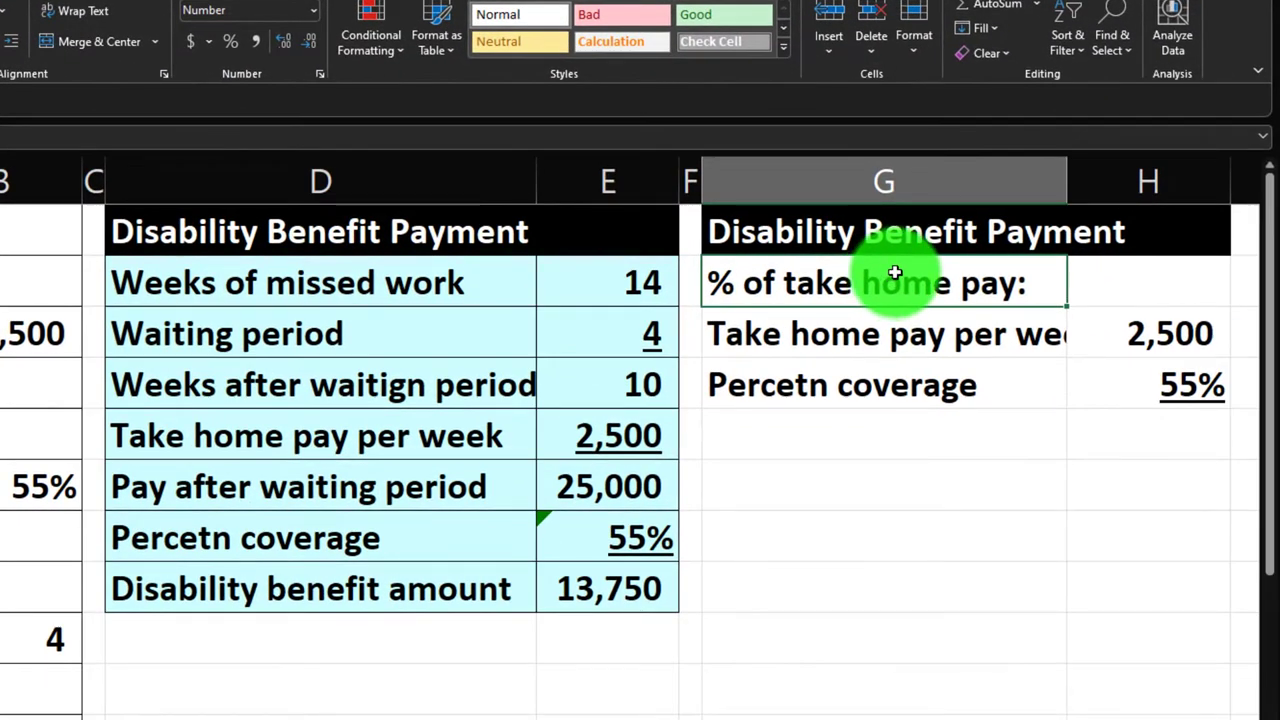
key(ctrl+c)
click(849, 437)
key(ctrl+v)
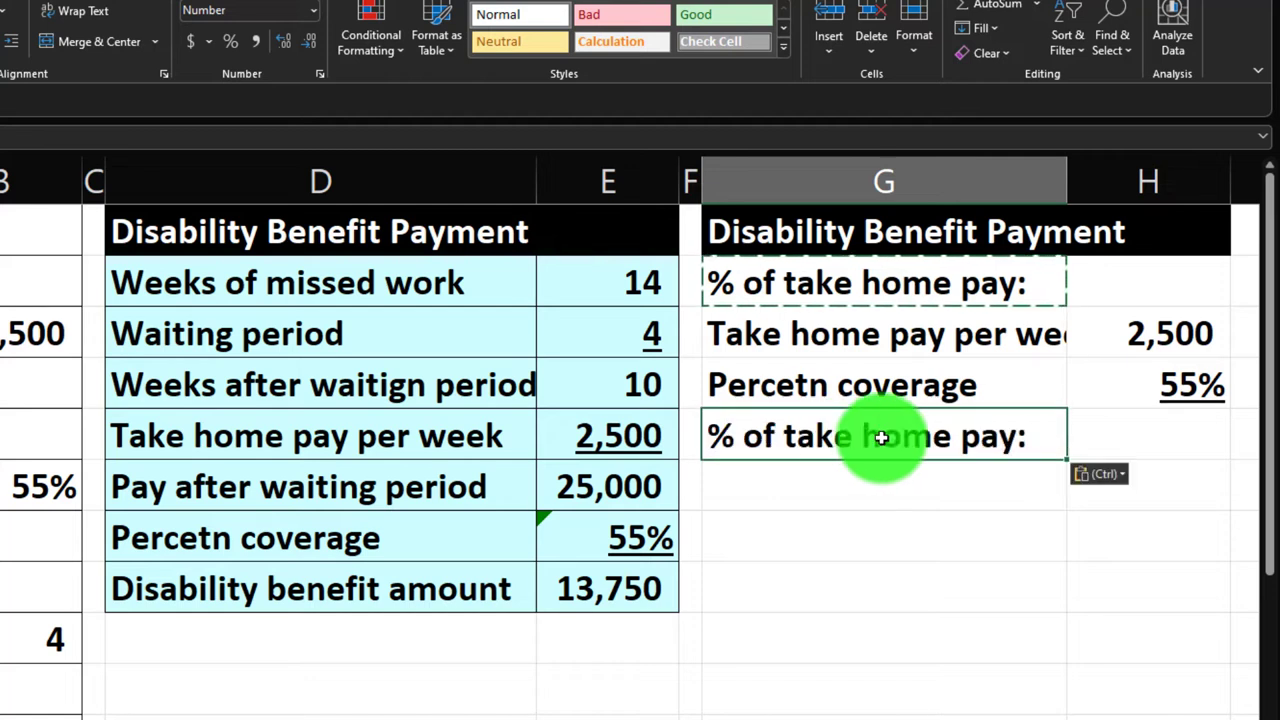
double_click(1030, 440)
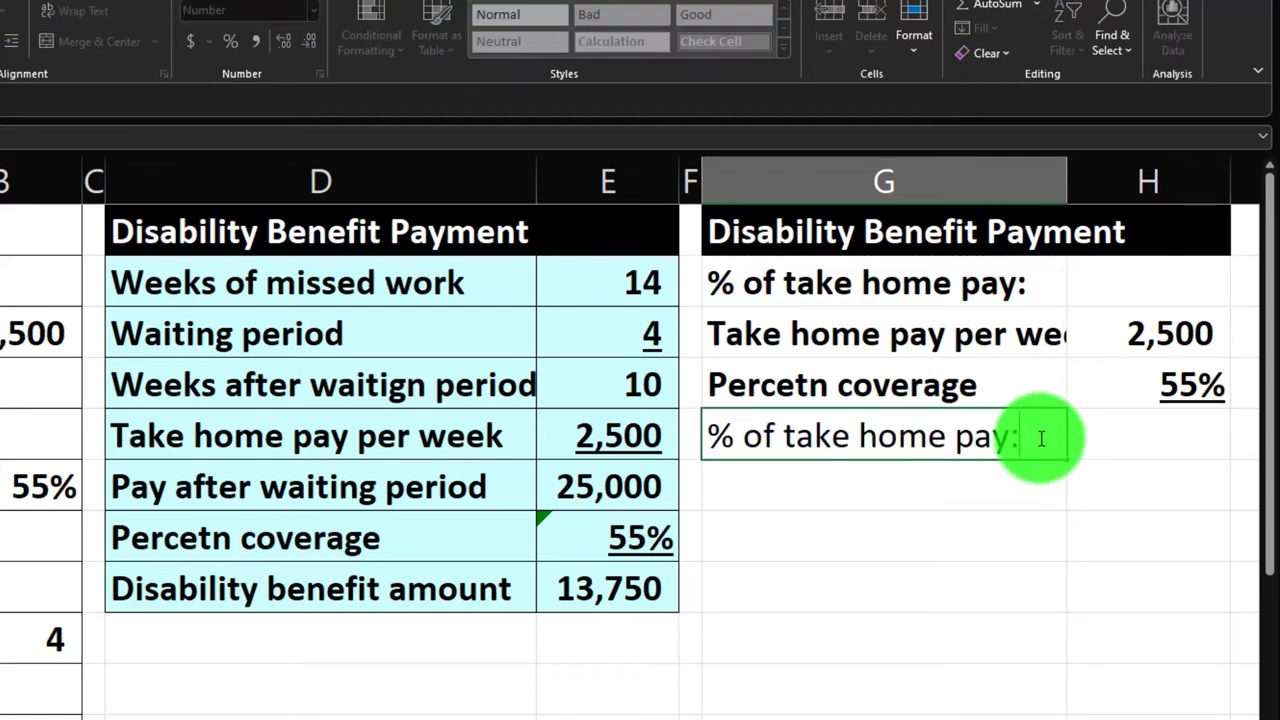
key(Return)
- Calculate the covered weekly pay in cell I5 with the formula =H3*H4
key(Right)
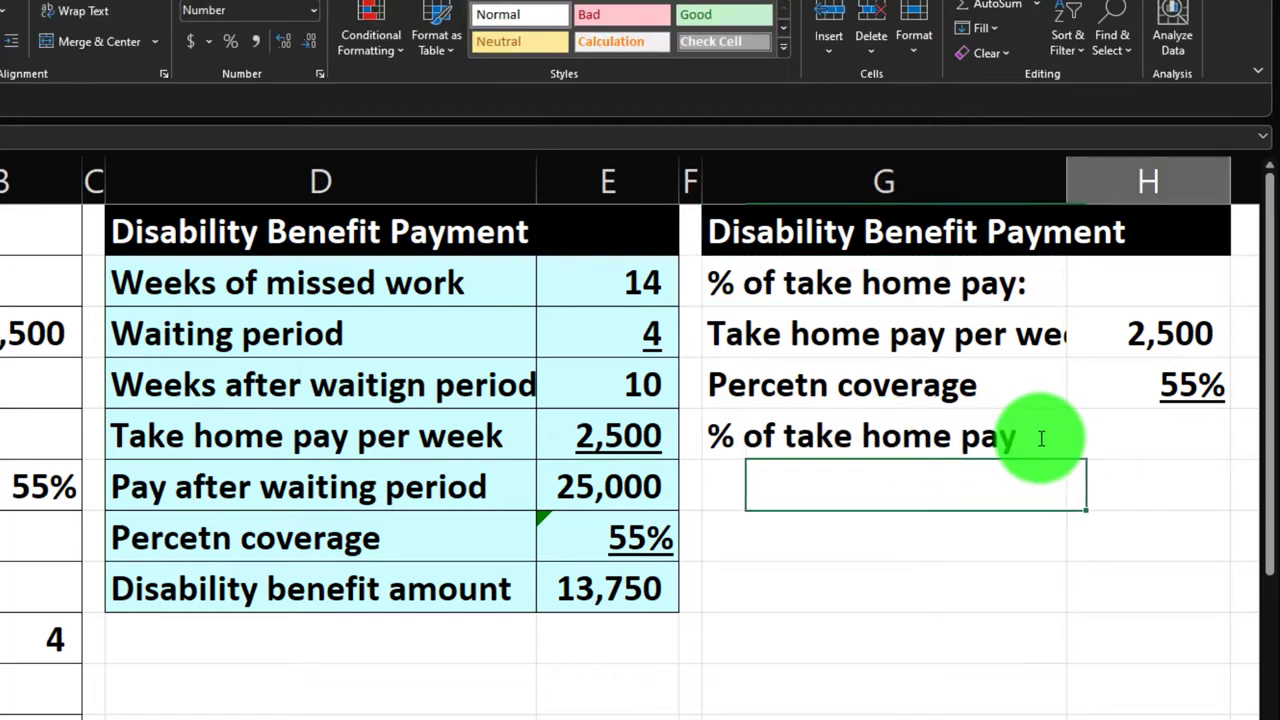
key(Right)
key(Up)
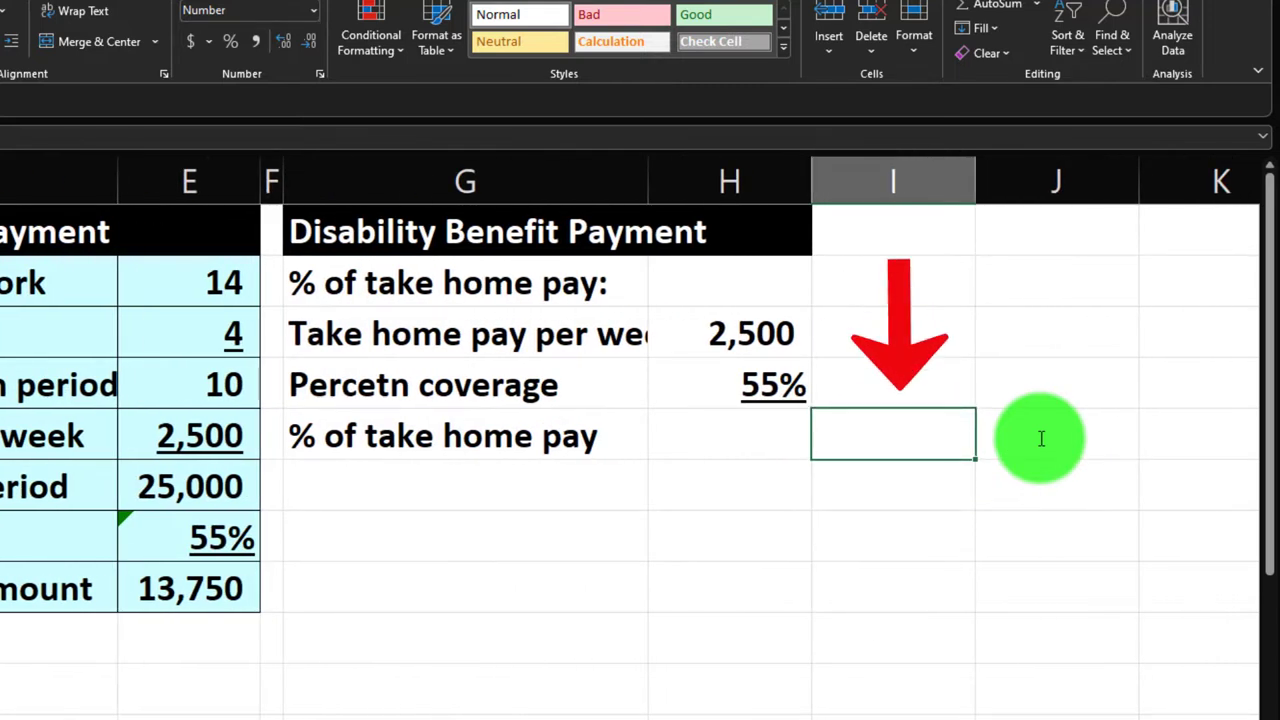
text(=)
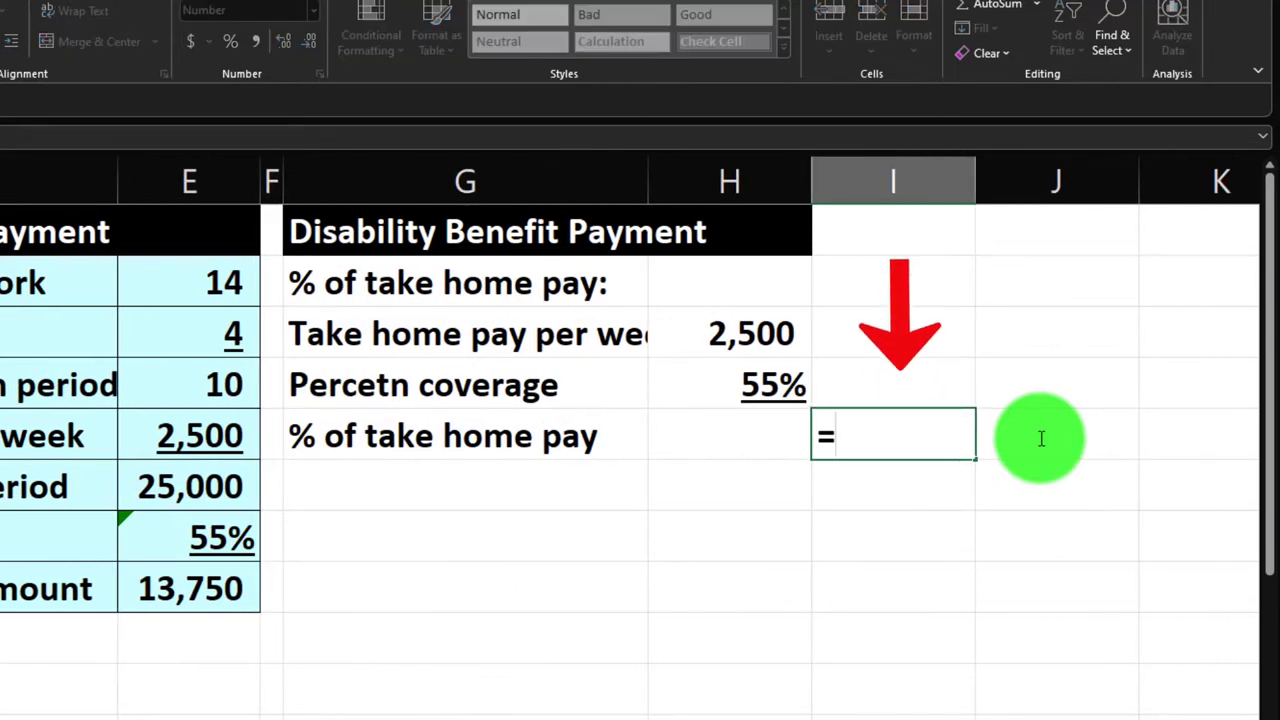
key(Left)
key(Up)
key(Up)
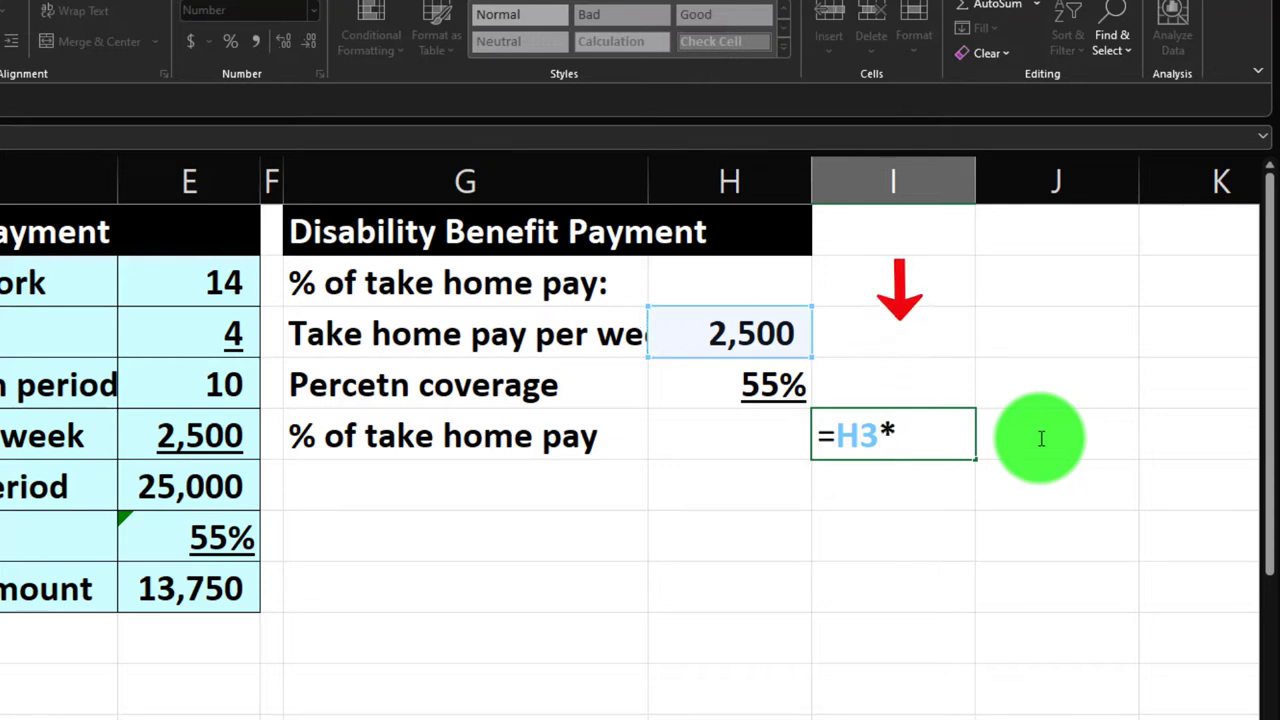
text(*)
key(Left)
key(Up)
key(Return)
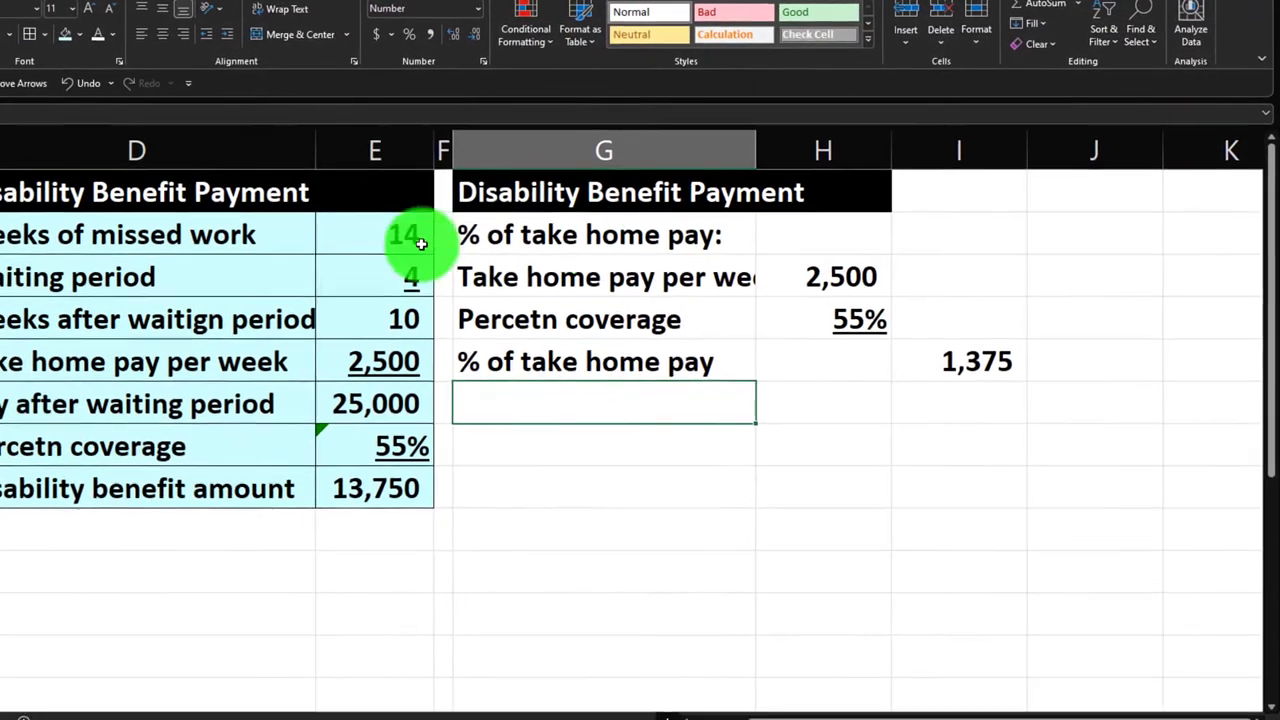
- Copy the label for weeks after the waiting period from cell D4 to G6
click(200, 304)
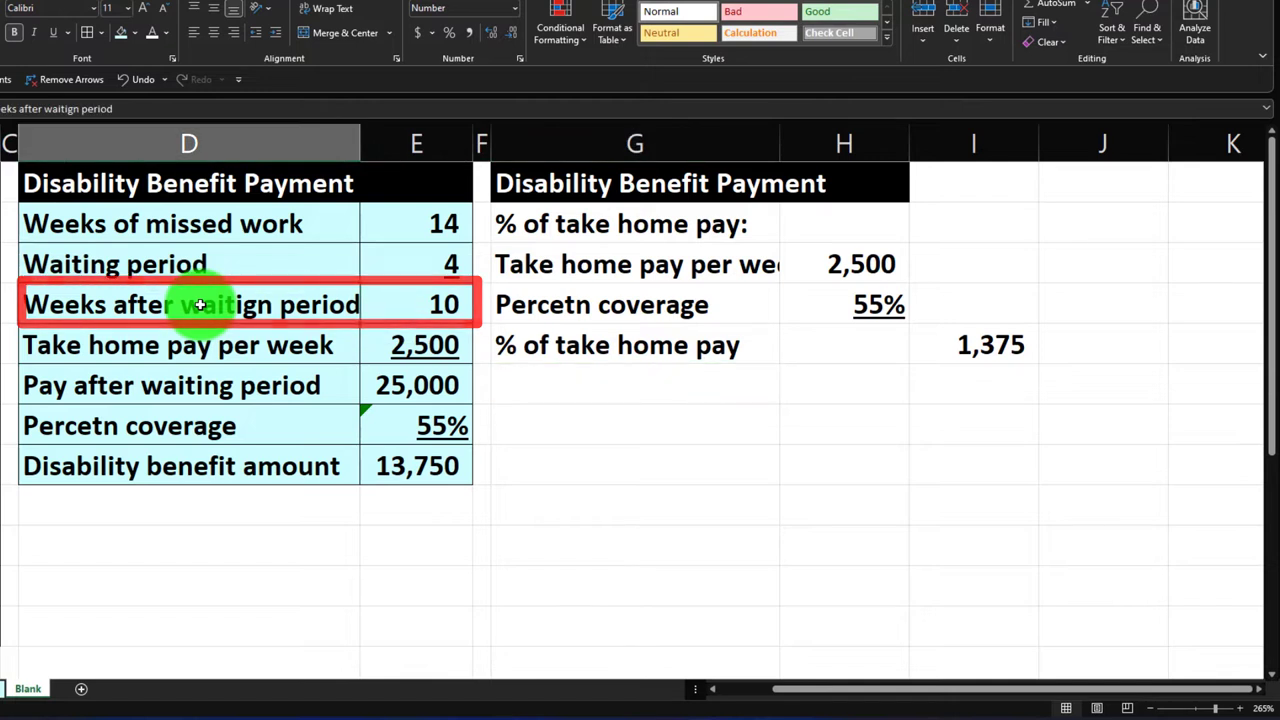
key(ctrl+c)
click(528, 381)
key(ctrl+v)
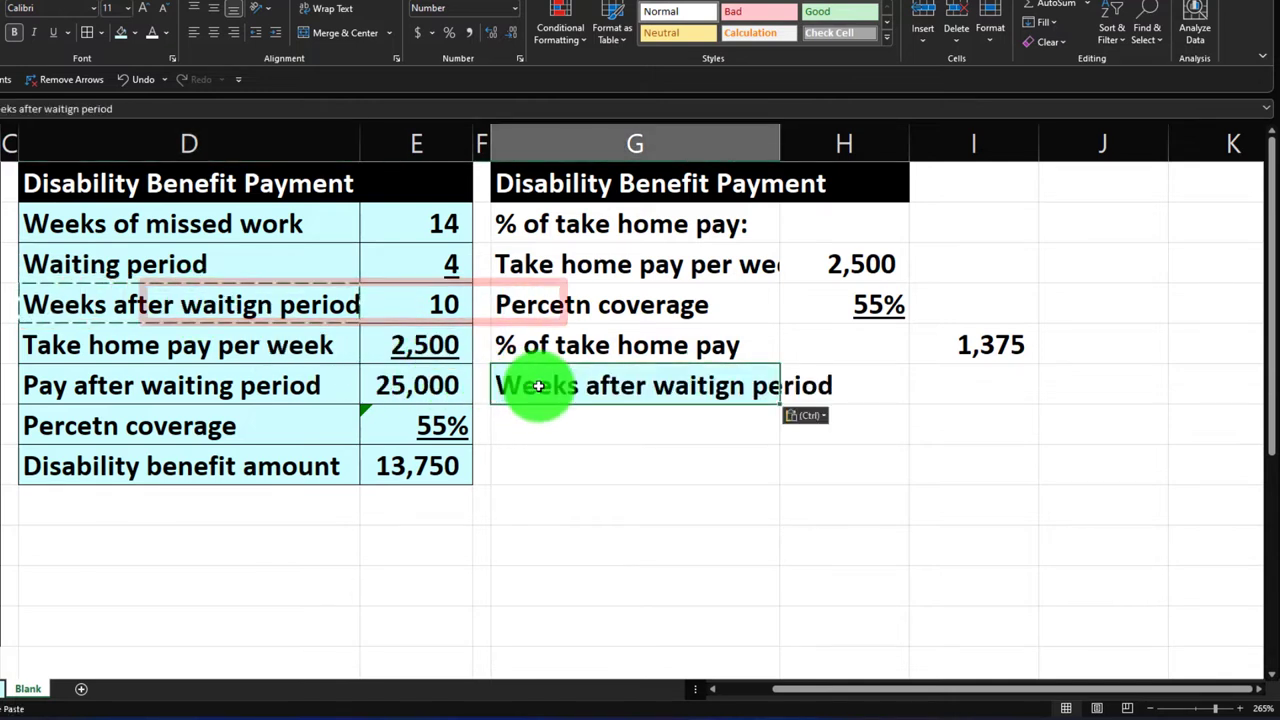
- Add a colon to the end of the label in G6 and link G7 to the weeks of missed work label with =D2
double_click(683, 383)
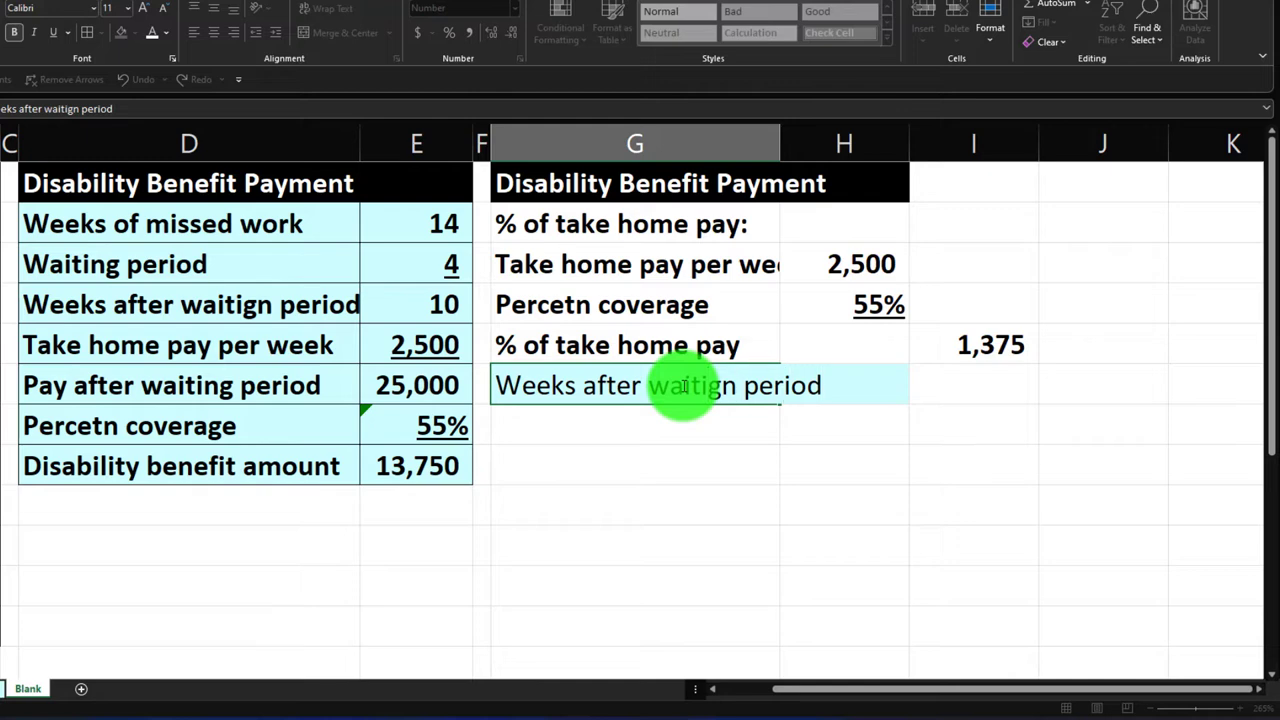
key(Return)
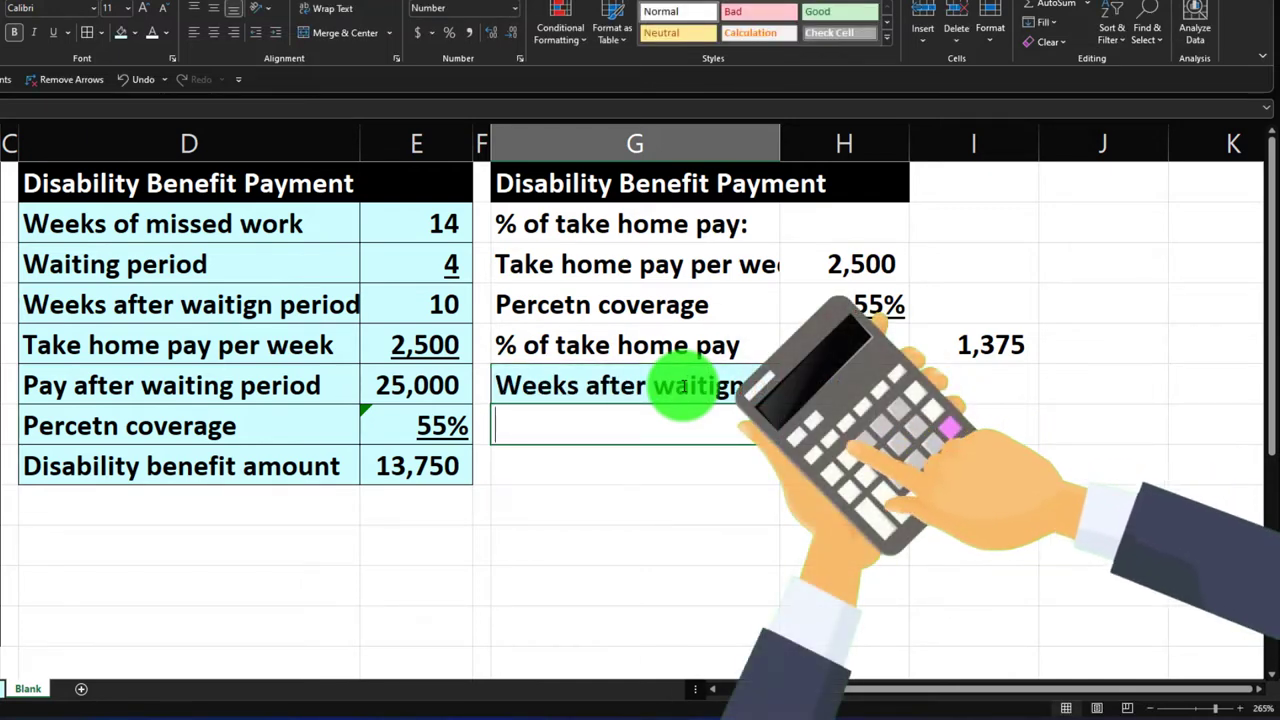
text(=)
key(Left)
key(Left)
key(Up)
key(Left)
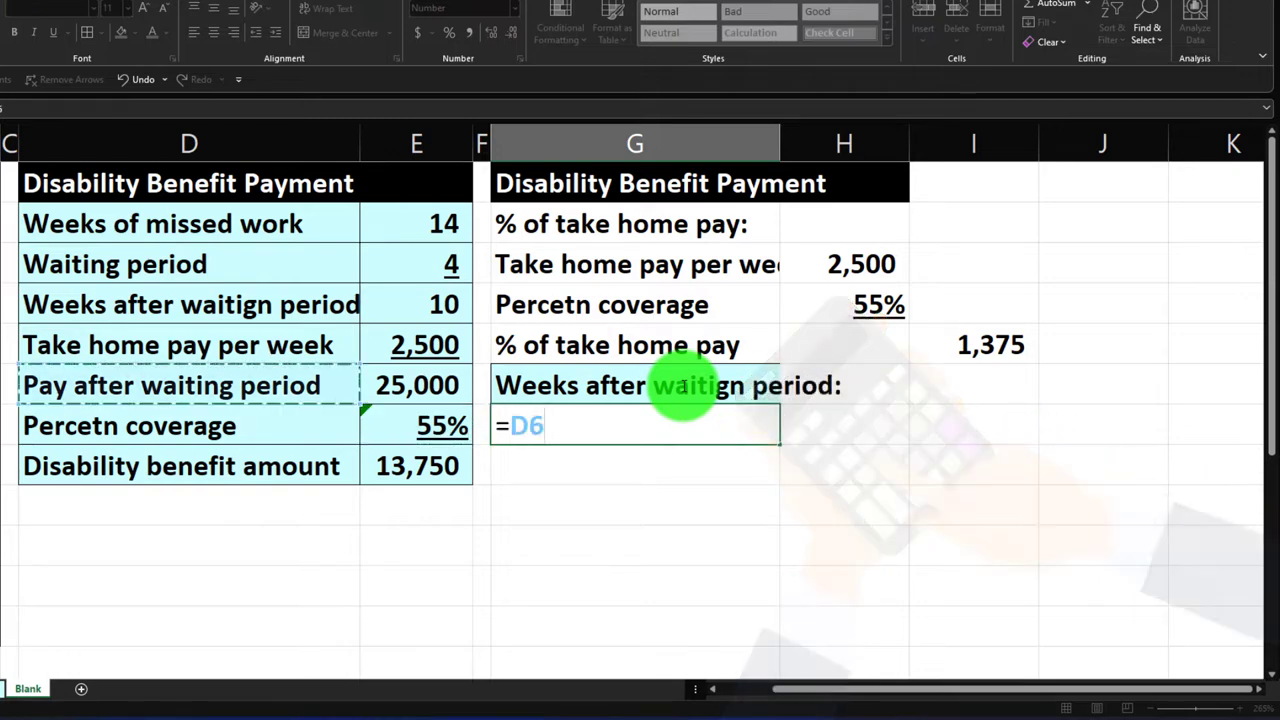
key(Up)
key(Up)
key(Up)
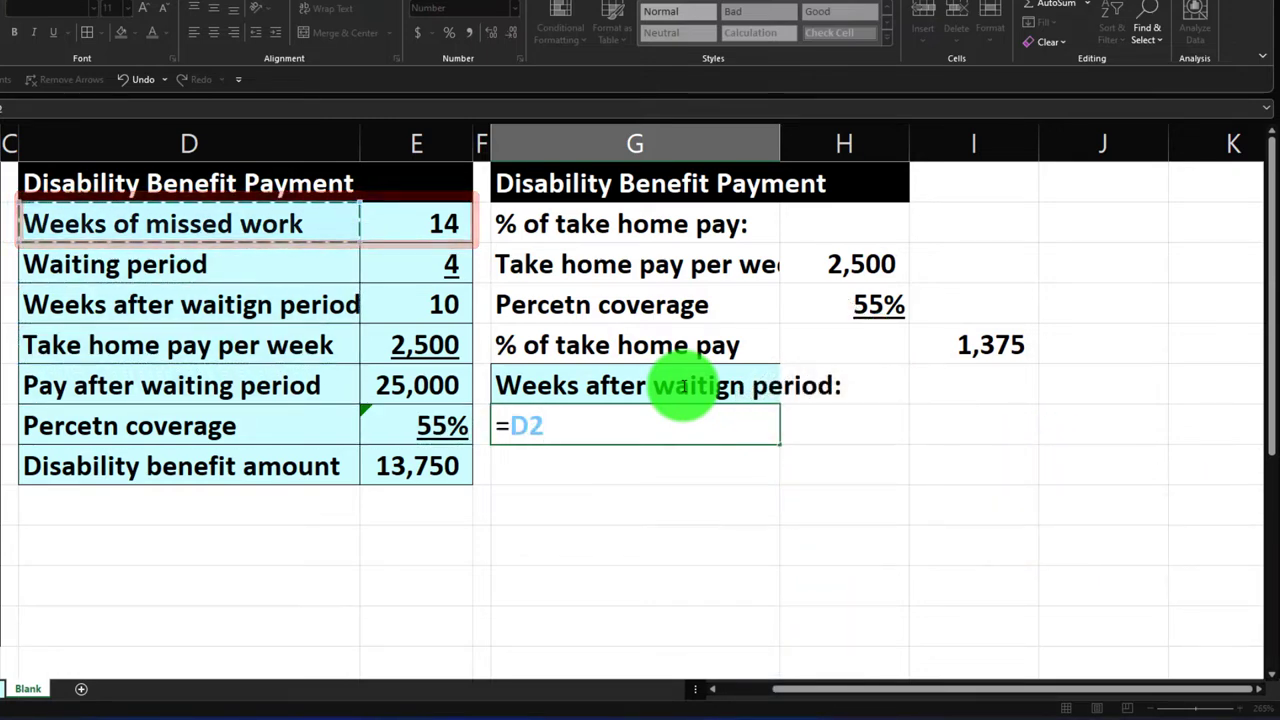
key(Return)
- Link cell H7 to the weeks of missed work value in E2
key(Up)
key(Right)
text(=)
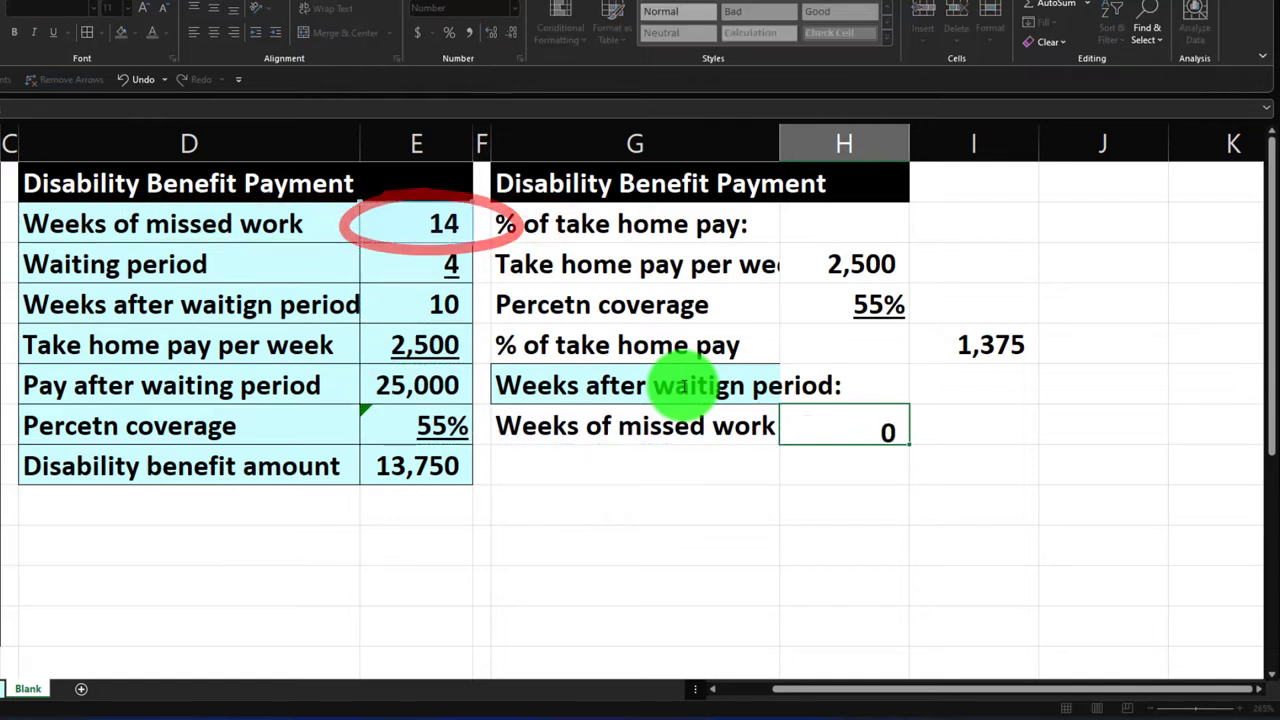
key(Return)
- Link cell G8 to the waiting period label with =D3
key(Left)
text(=)
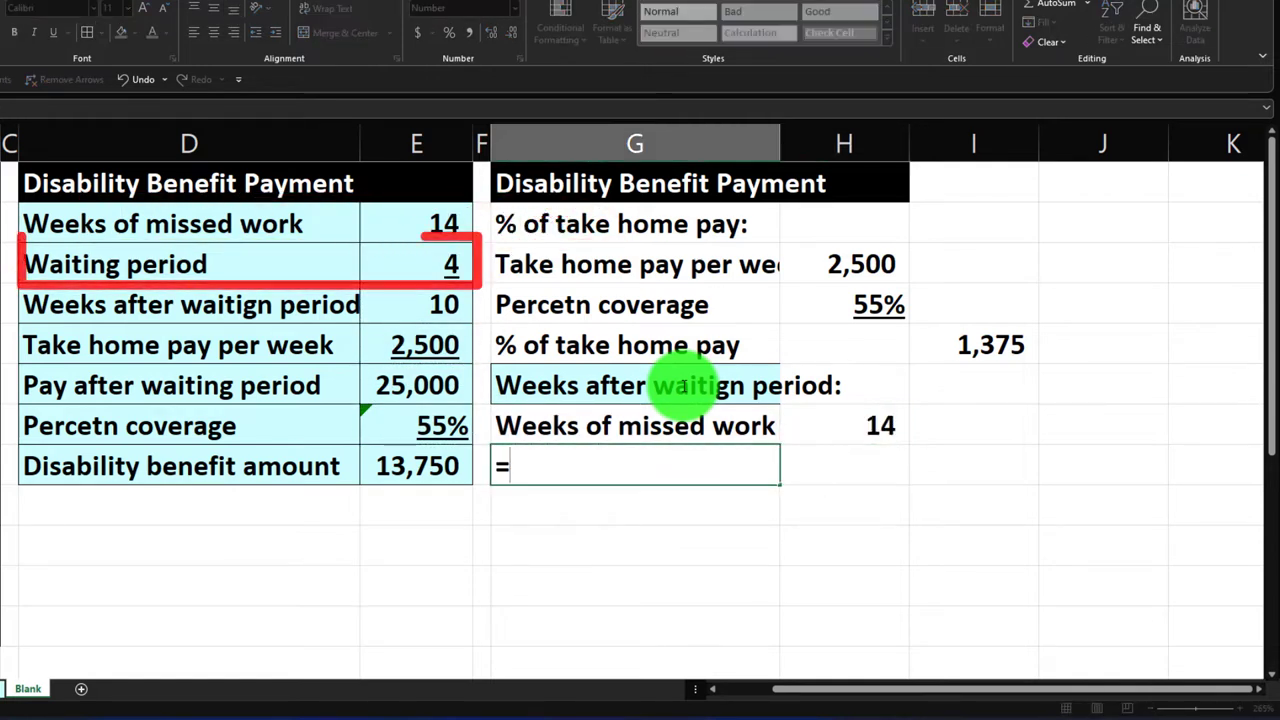
key(Left)
key(Up)
key(Up)
key(Up)
key(Up)
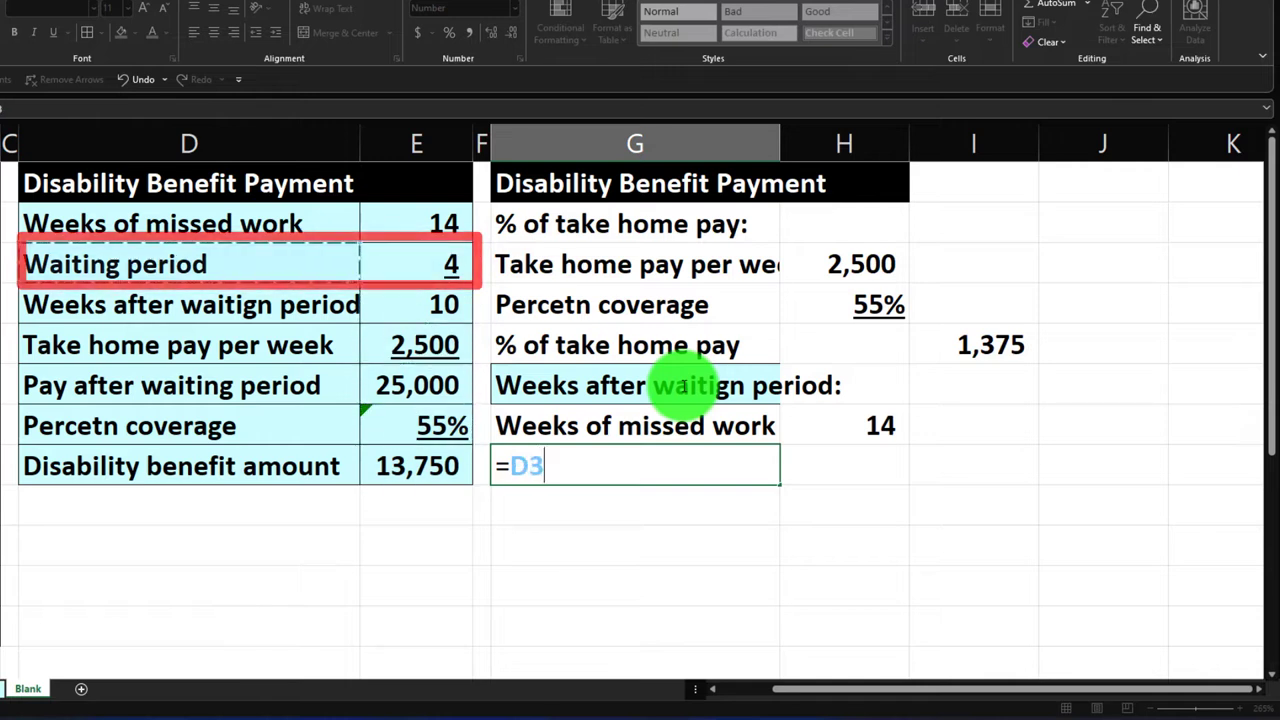
key(Tab)
- Bring the waiting period value into H8 with =E3 and underline it
text(=)
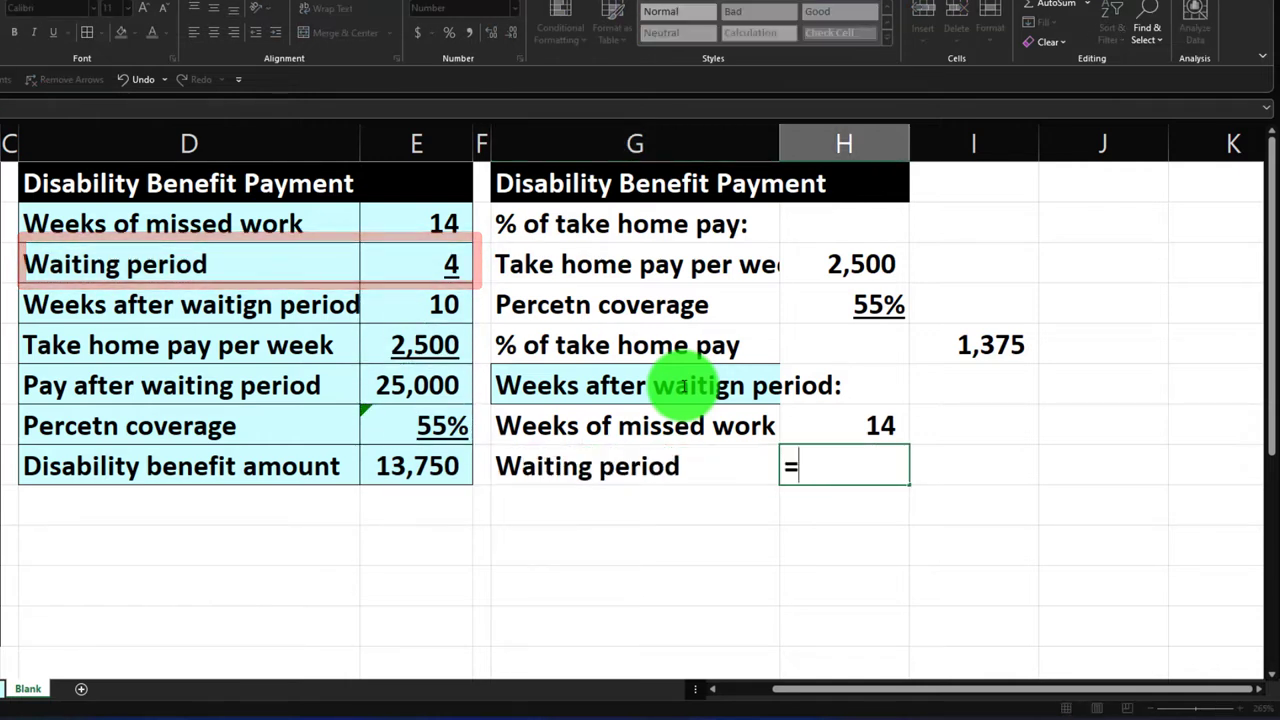
key(Left)
key(Left)
key(Up)
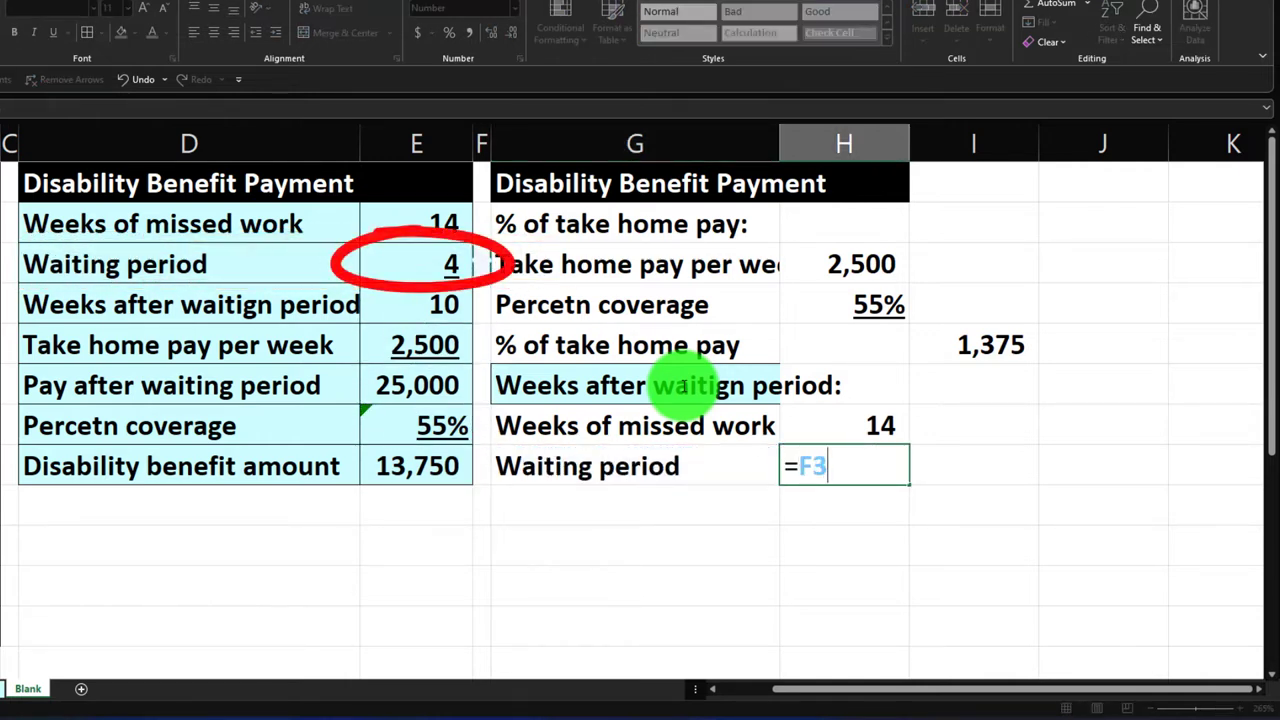
key(Return)
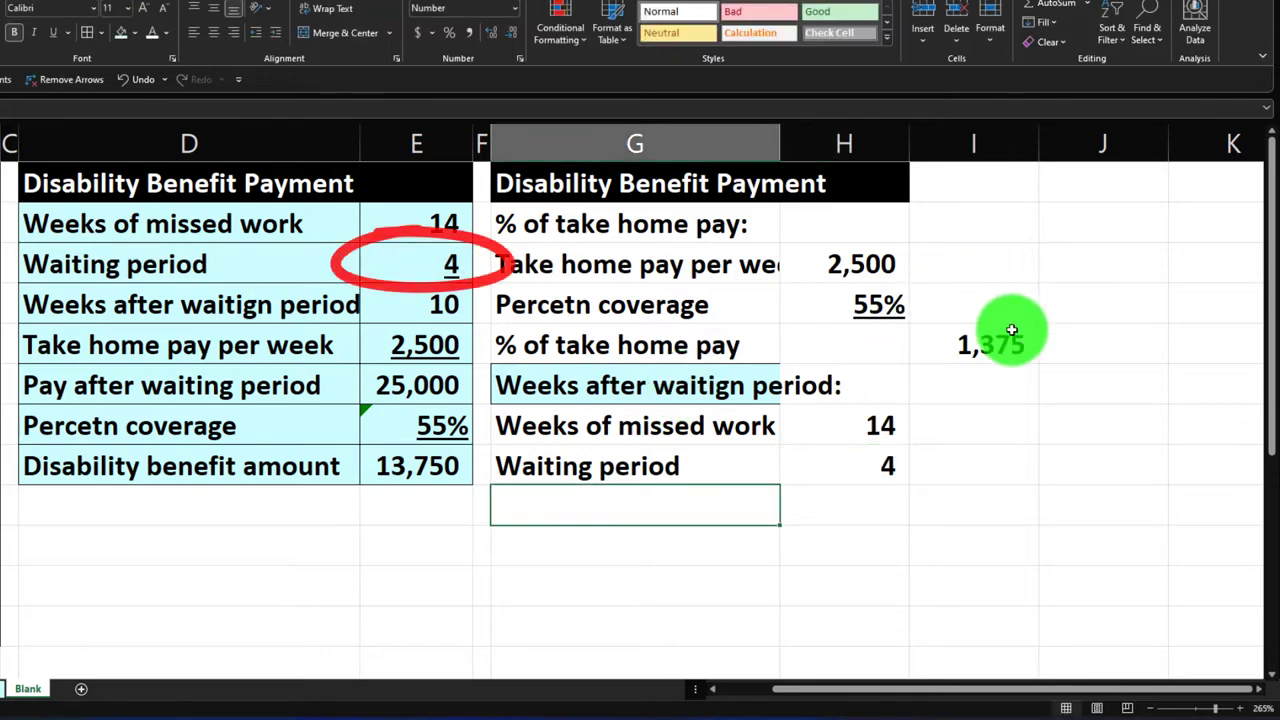
key(Up)
key(Right)
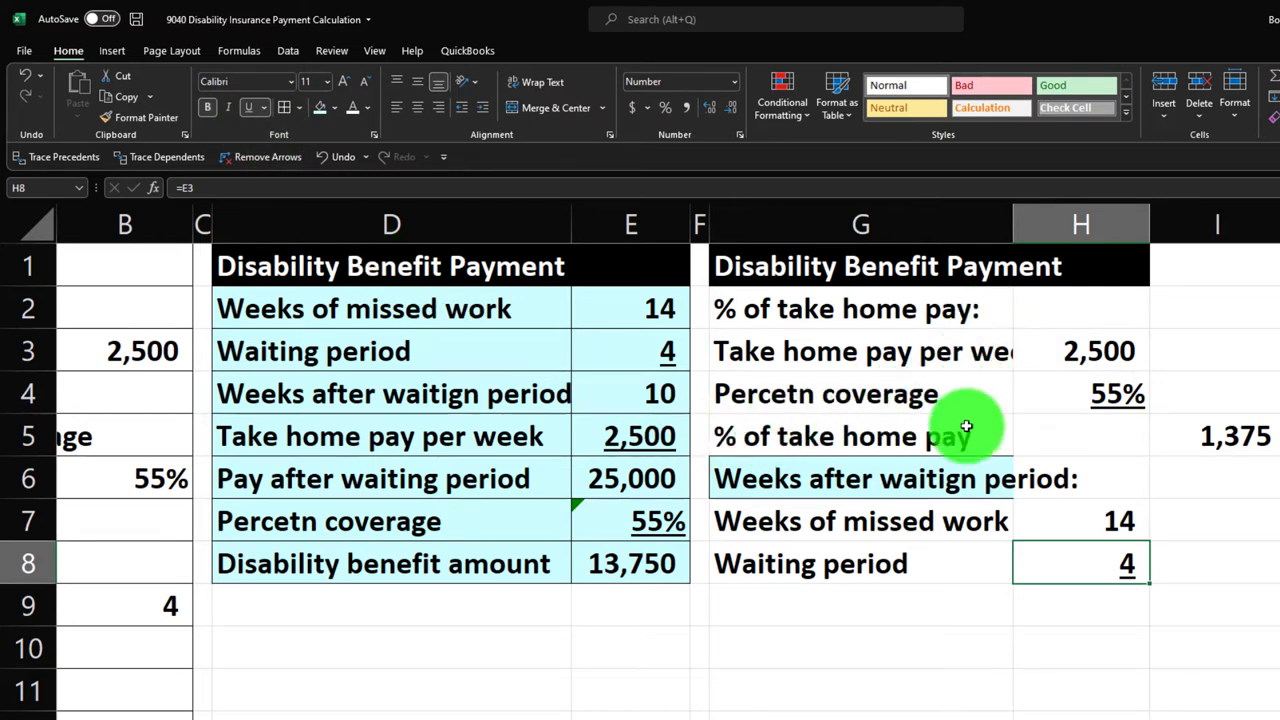
- Indent the labels in G3:G5, with one extra indent level on G5, and widen column G to fit them
mouse_move(891, 352)
mouse_down()
mouse_move(943, 357)
mouse_move(950, 427)
mouse_up()
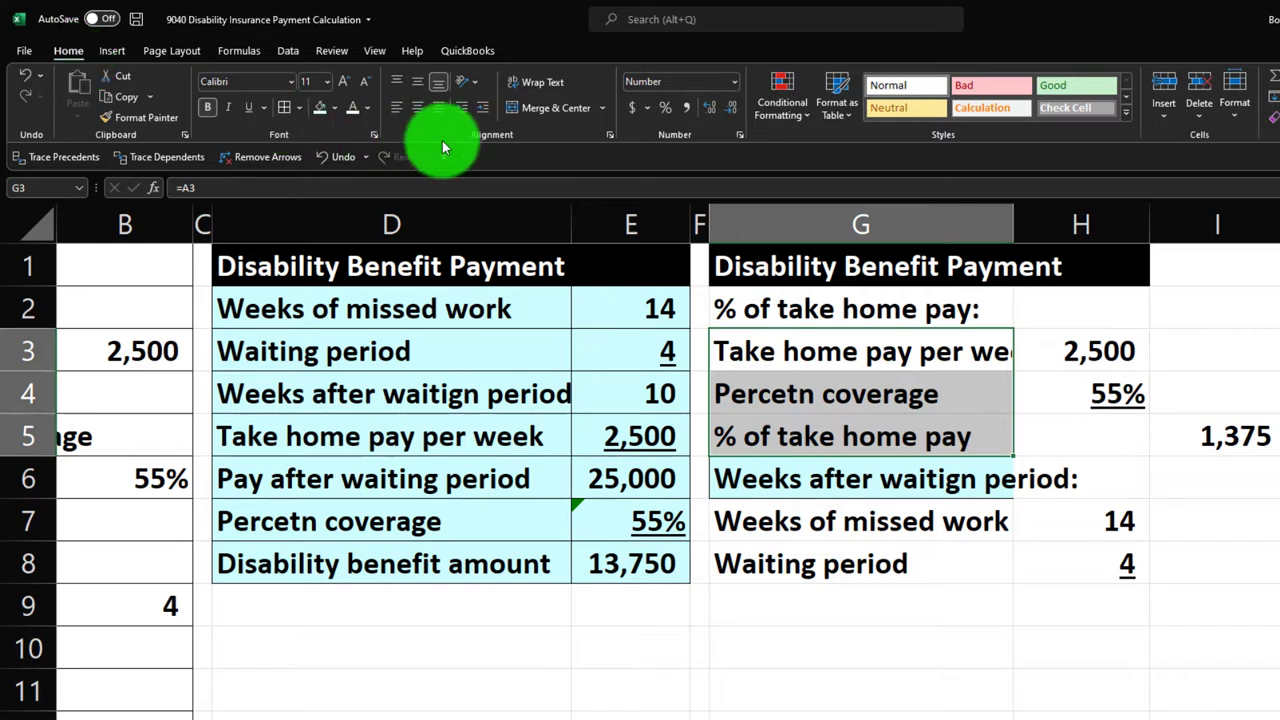
click(486, 112)
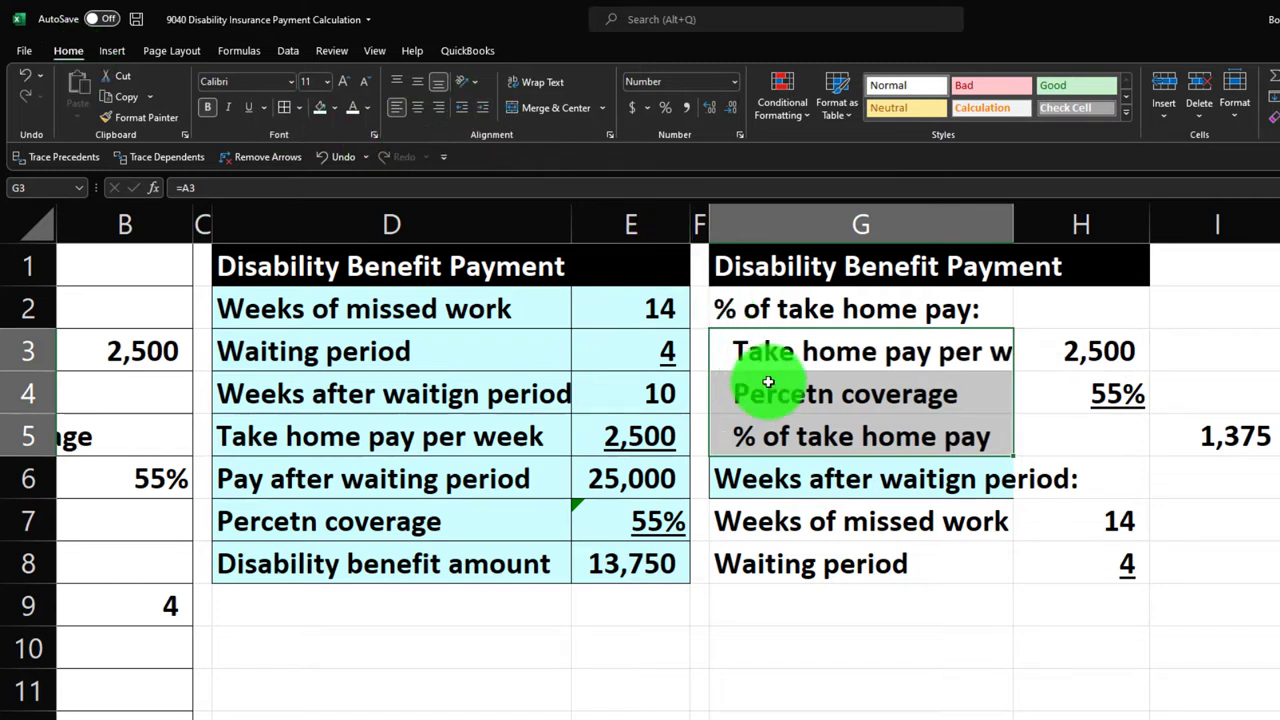
click(798, 435)
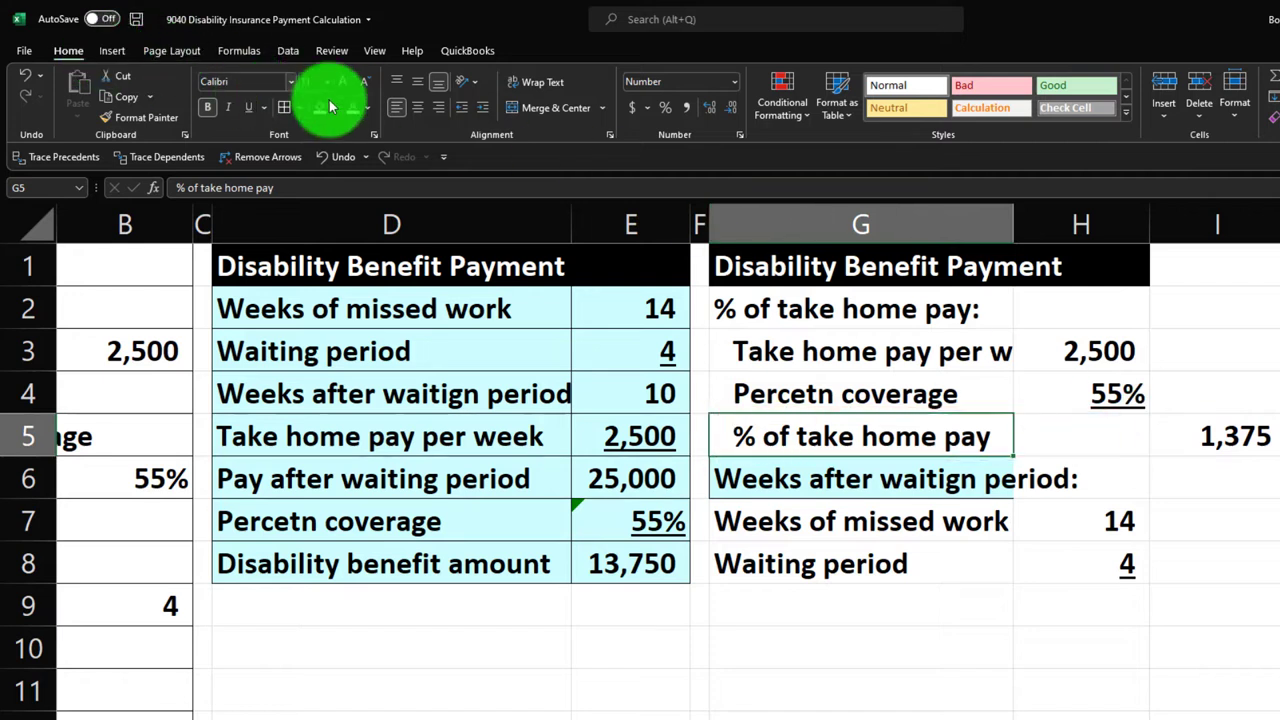
click(483, 110)
click(914, 388)
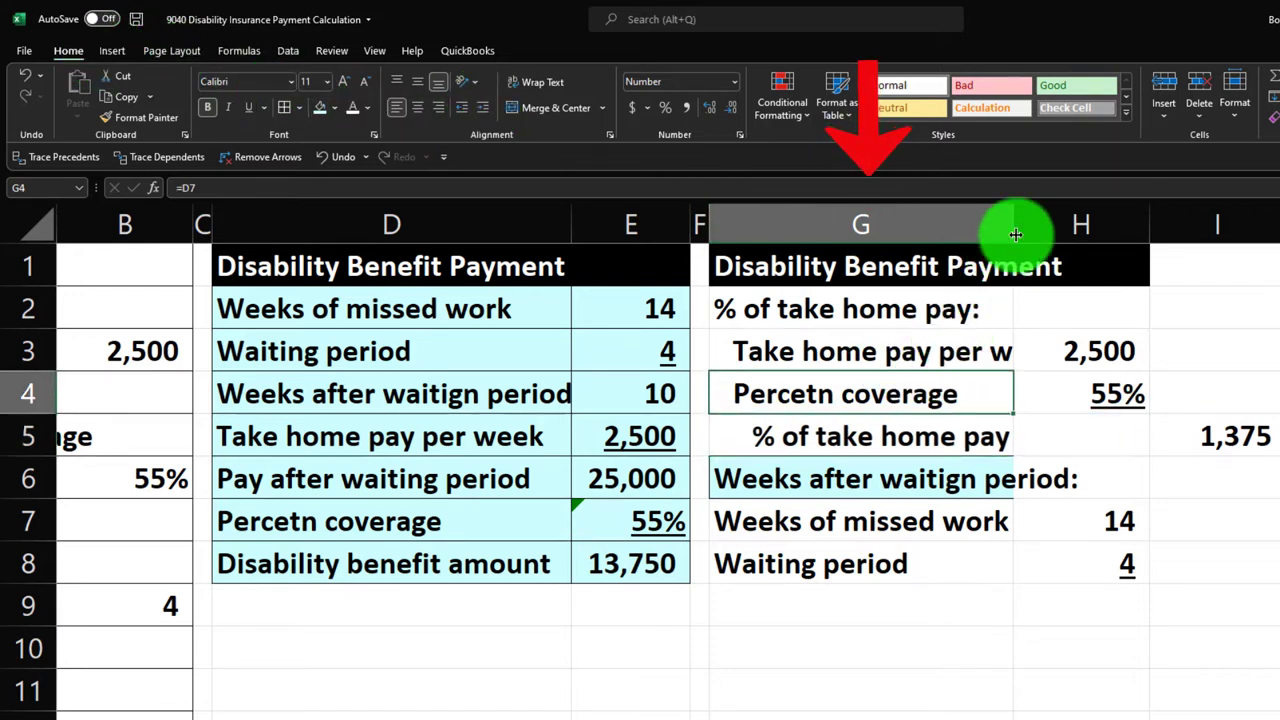
drag(1015, 234, 1096, 241)
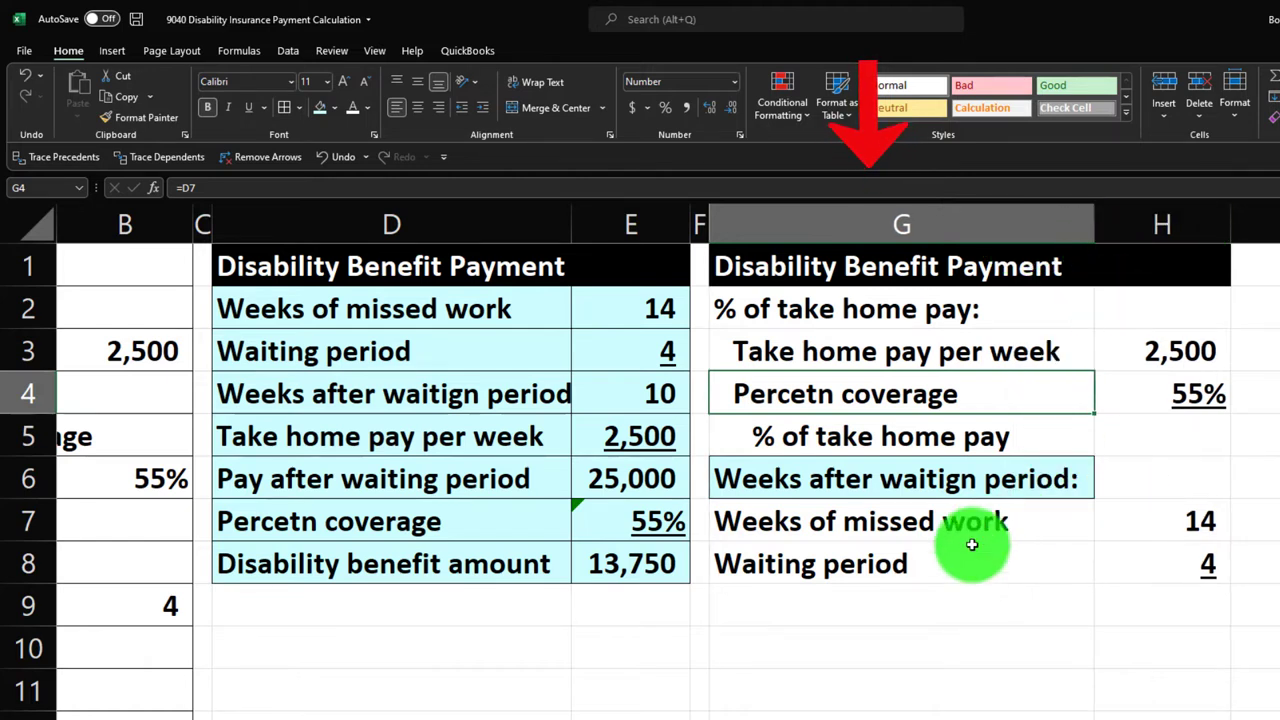
- Copy the label from G6 to G9 and remove the colon from the copy
click(888, 611)
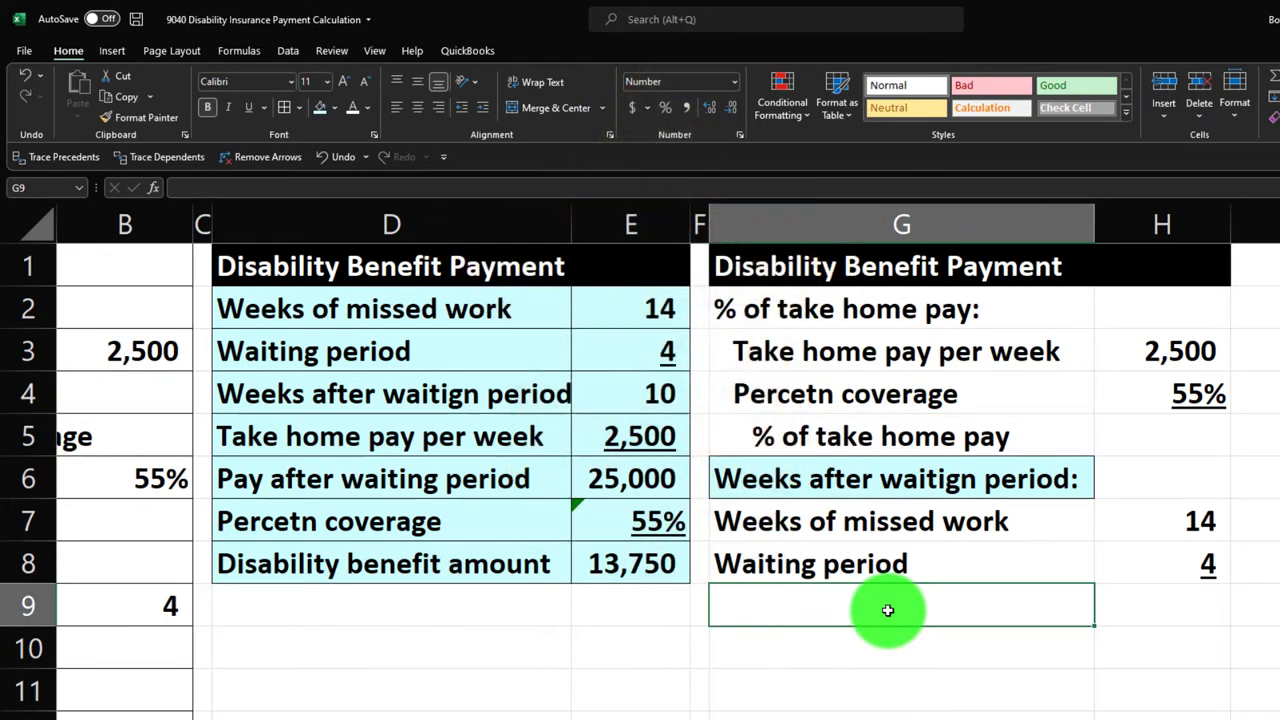
click(903, 484)
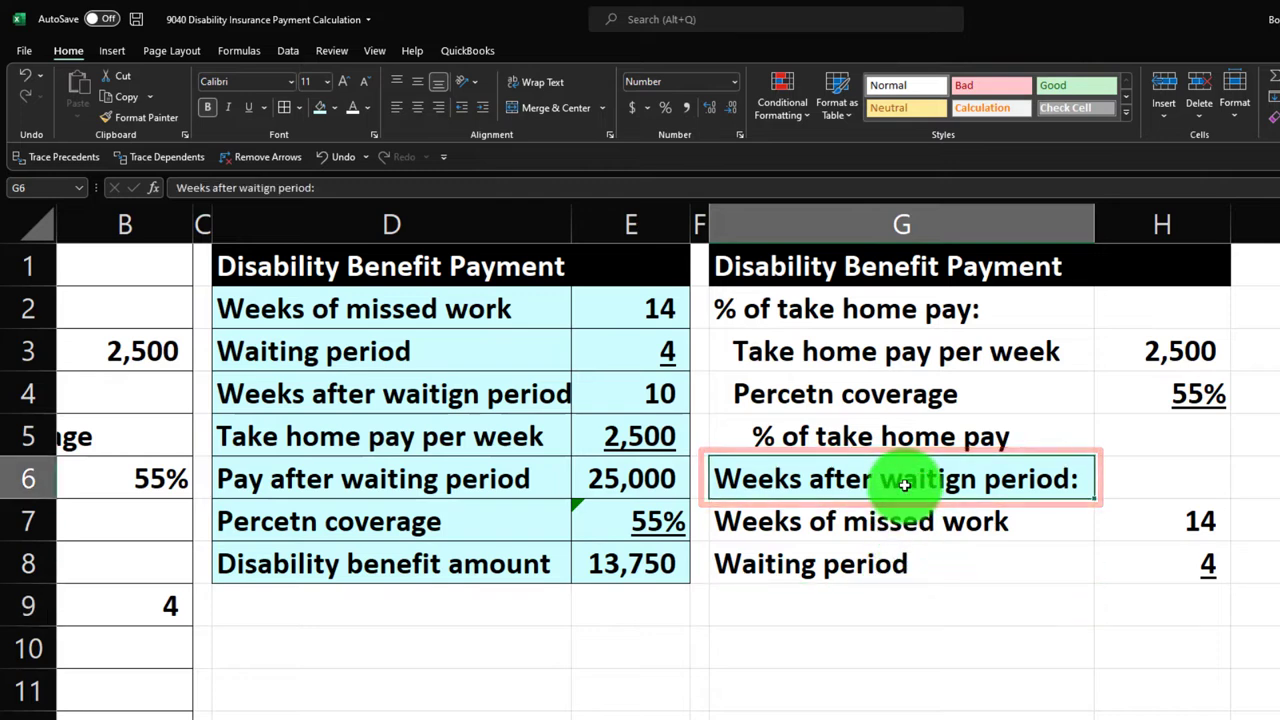
key(ctrl+c)
click(857, 603)
key(ctrl+v)
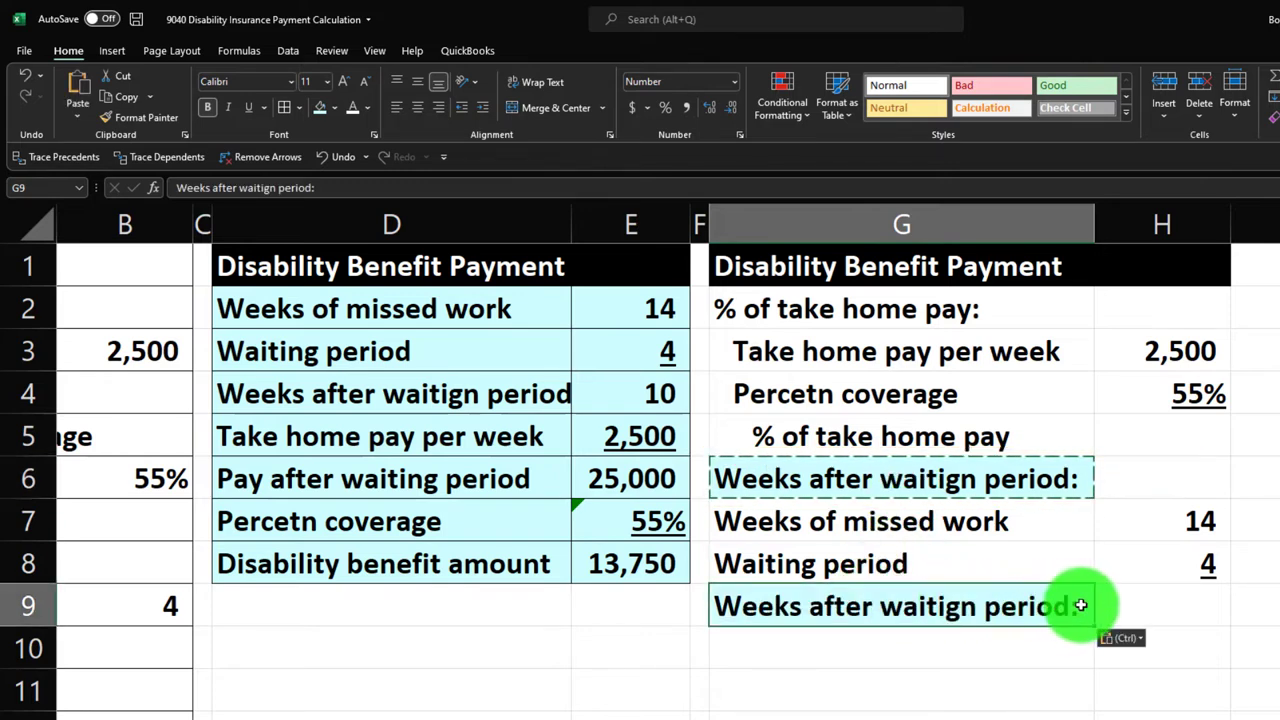
double_click(1082, 605)
key(Return)
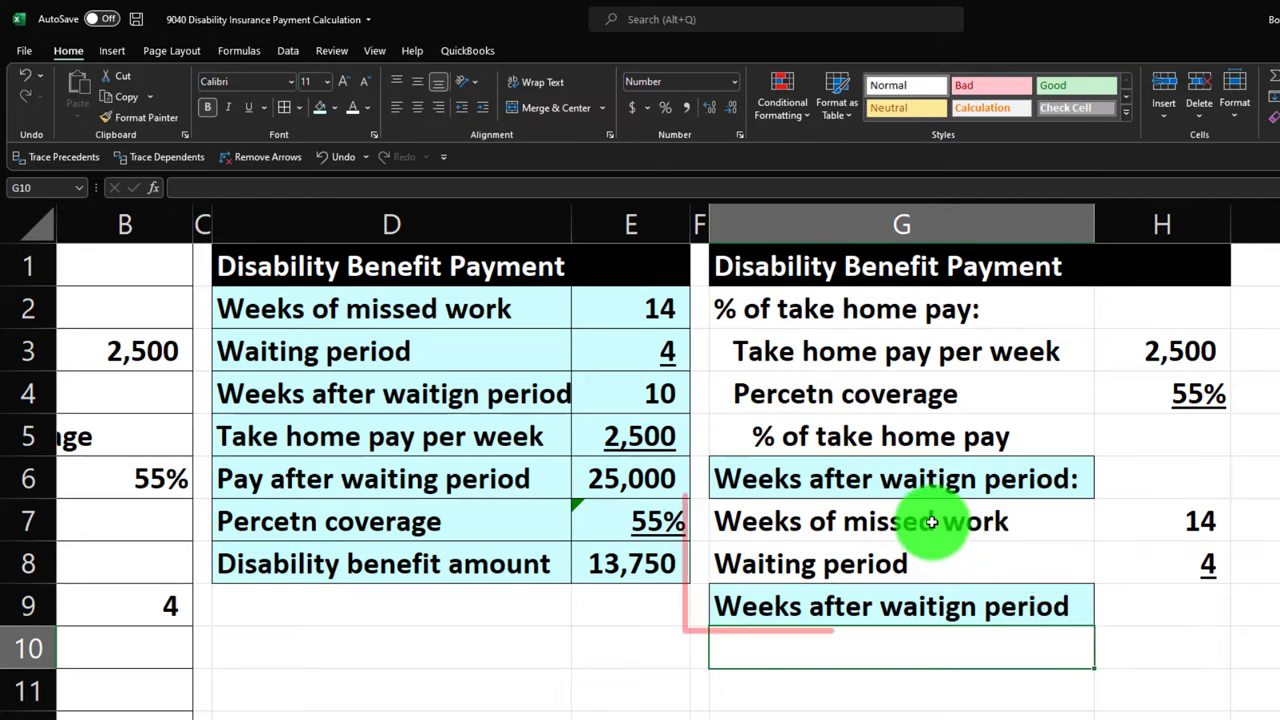
- Indent the labels in G7:G9, giving the G9 label one extra indent level
drag(931, 522, 935, 598)
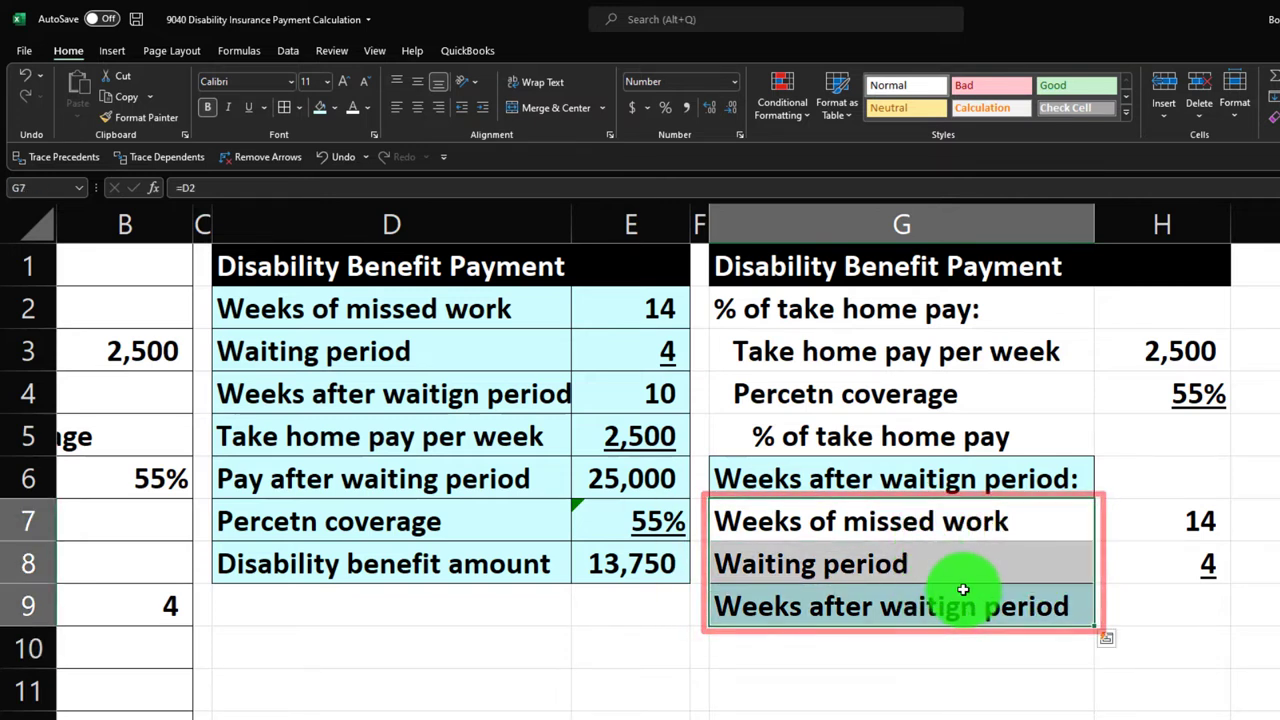
click(484, 110)
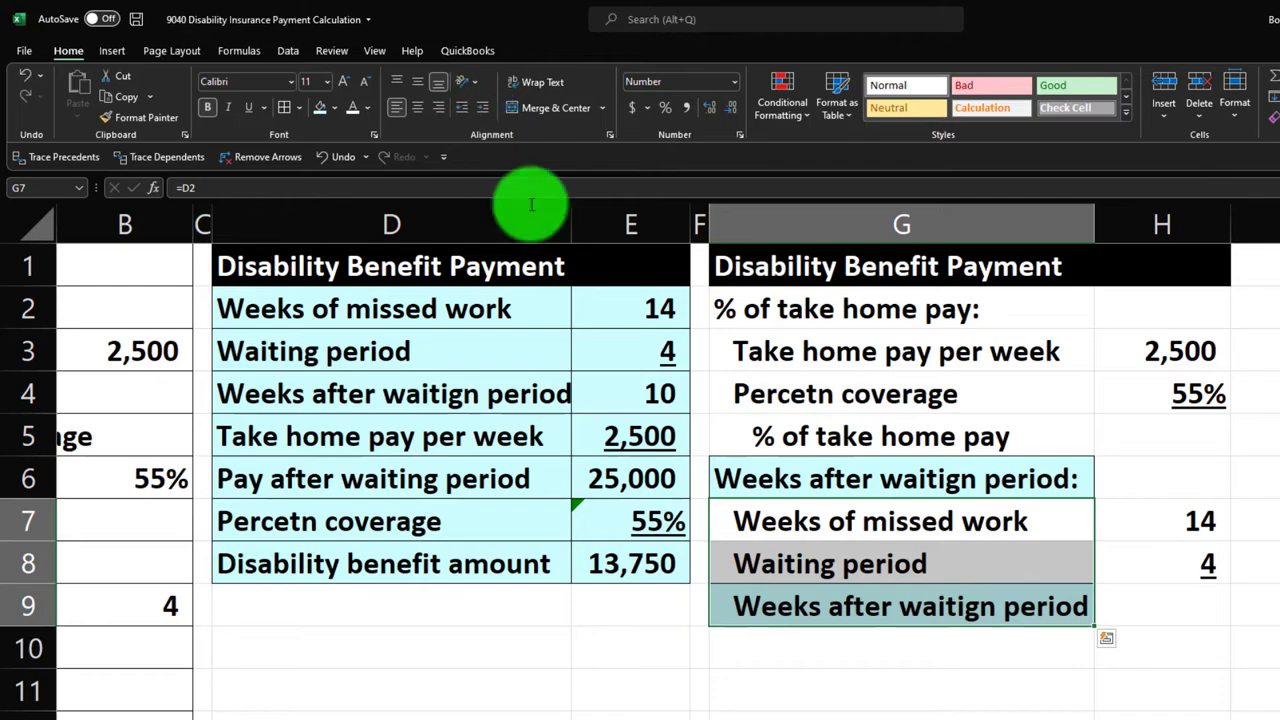
click(797, 607)
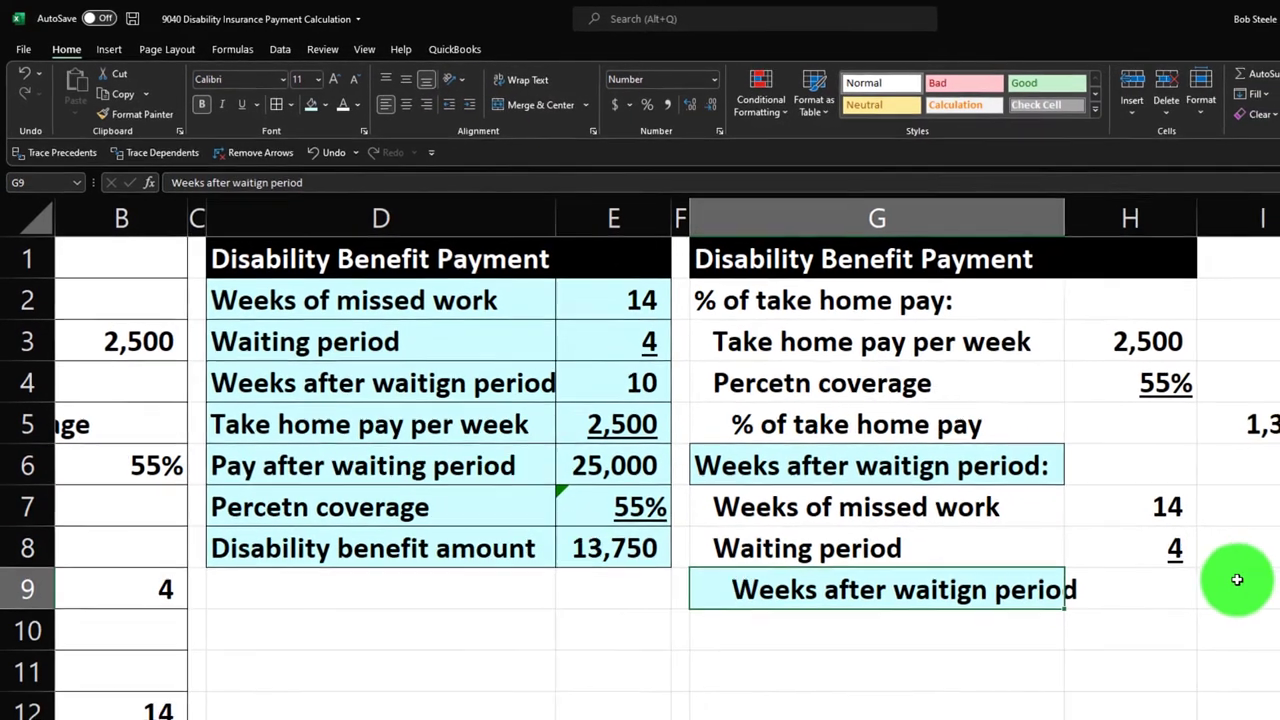
- Calculate the weeks after the waiting period in cell I9 with the formula =H7-H8
click(1191, 560)
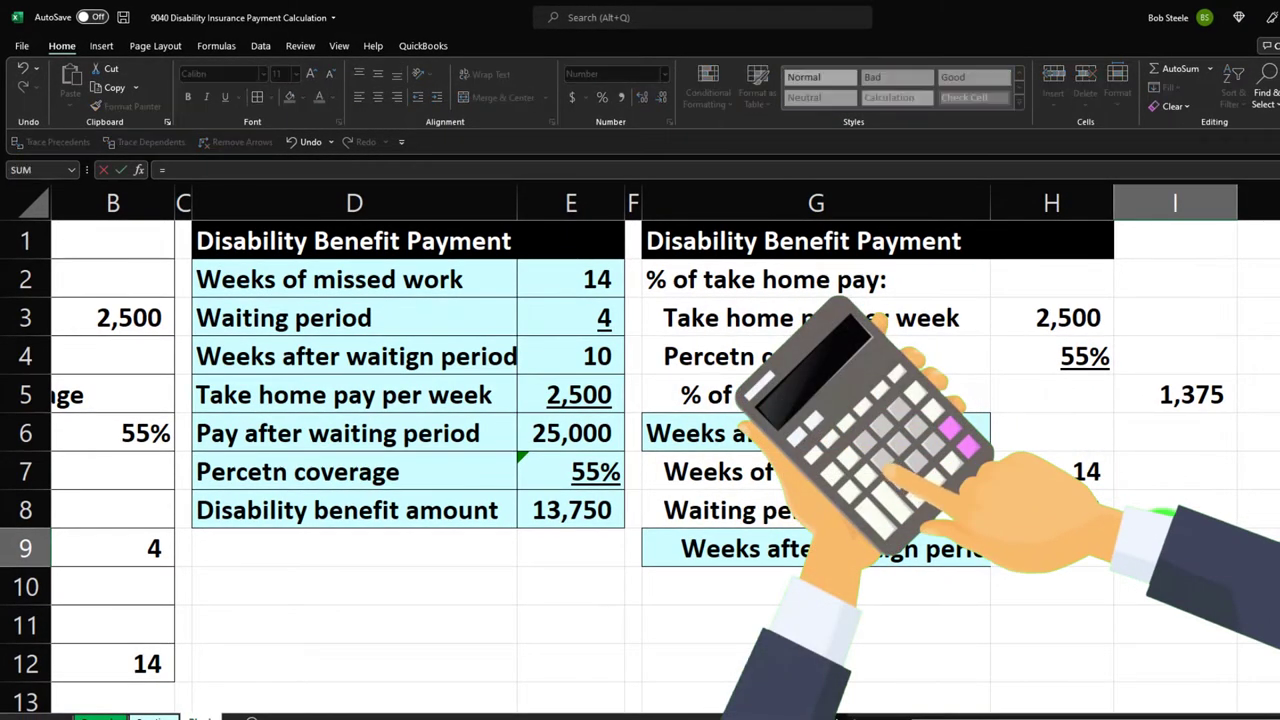
text(=)
key(Left)
key(Up)
key(Up)
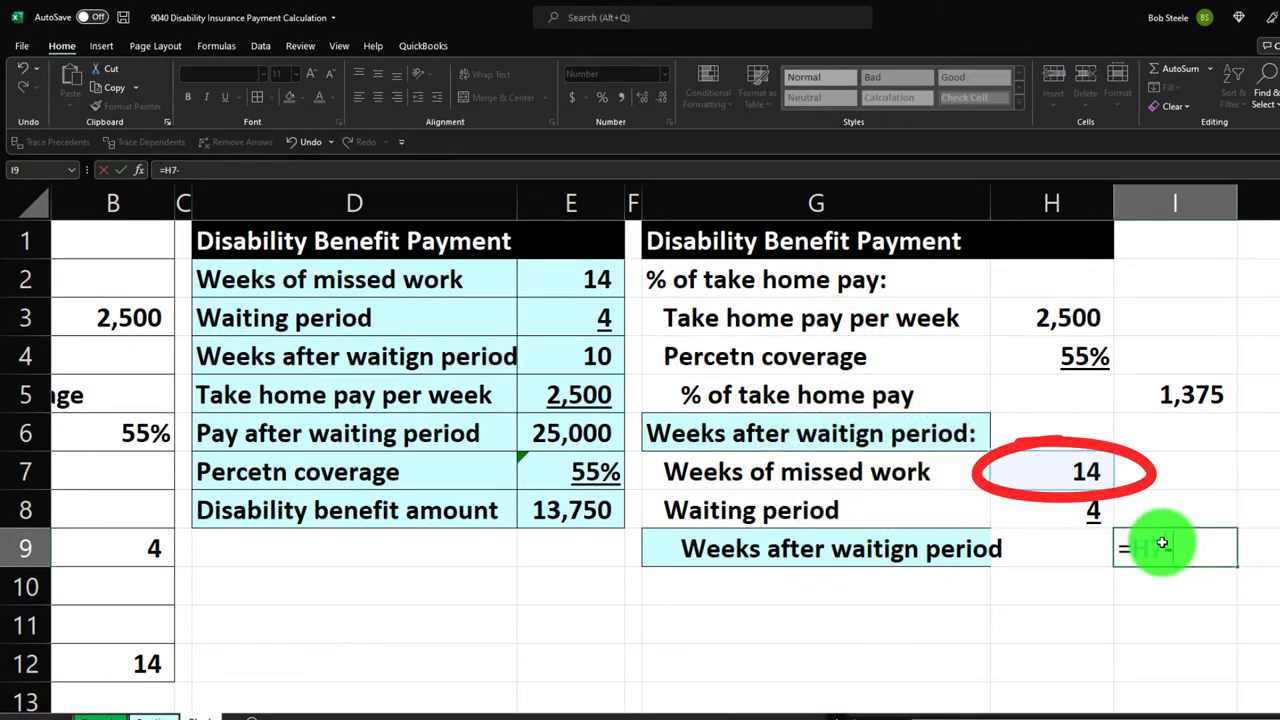
key(Return)
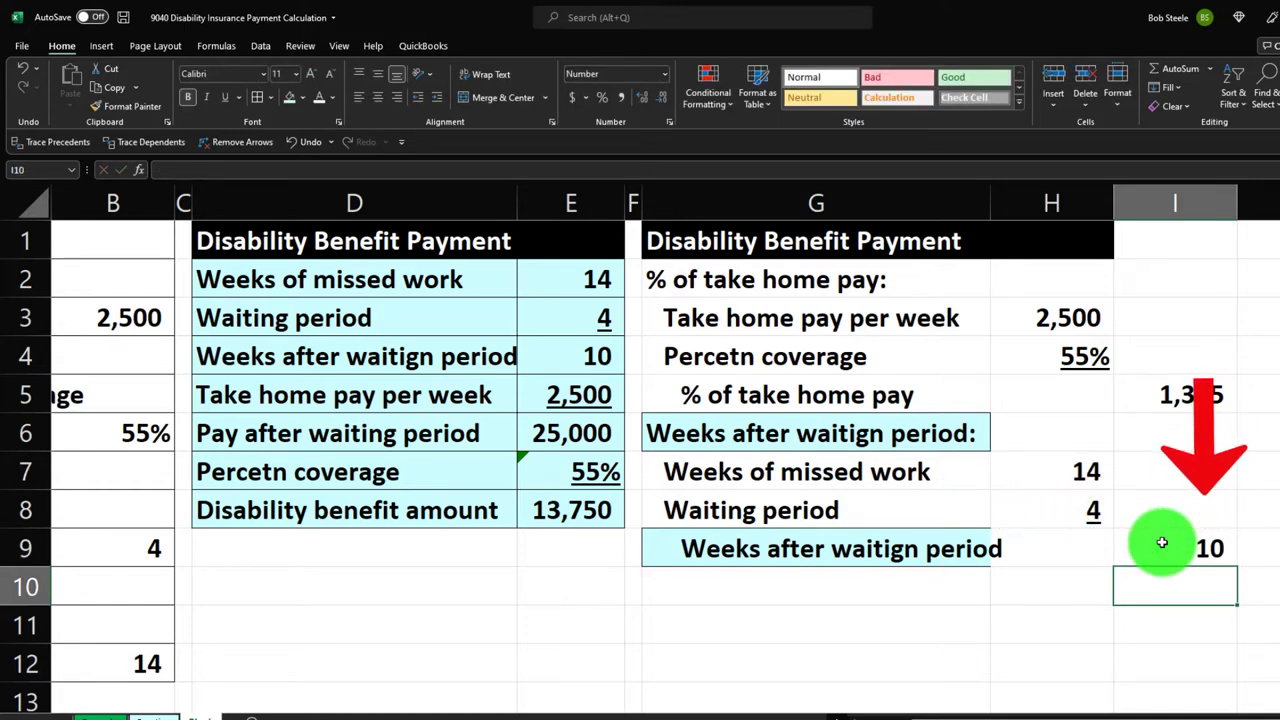
- Link cell G10 to the "Disability benefit amount" label in D8
click(870, 585)
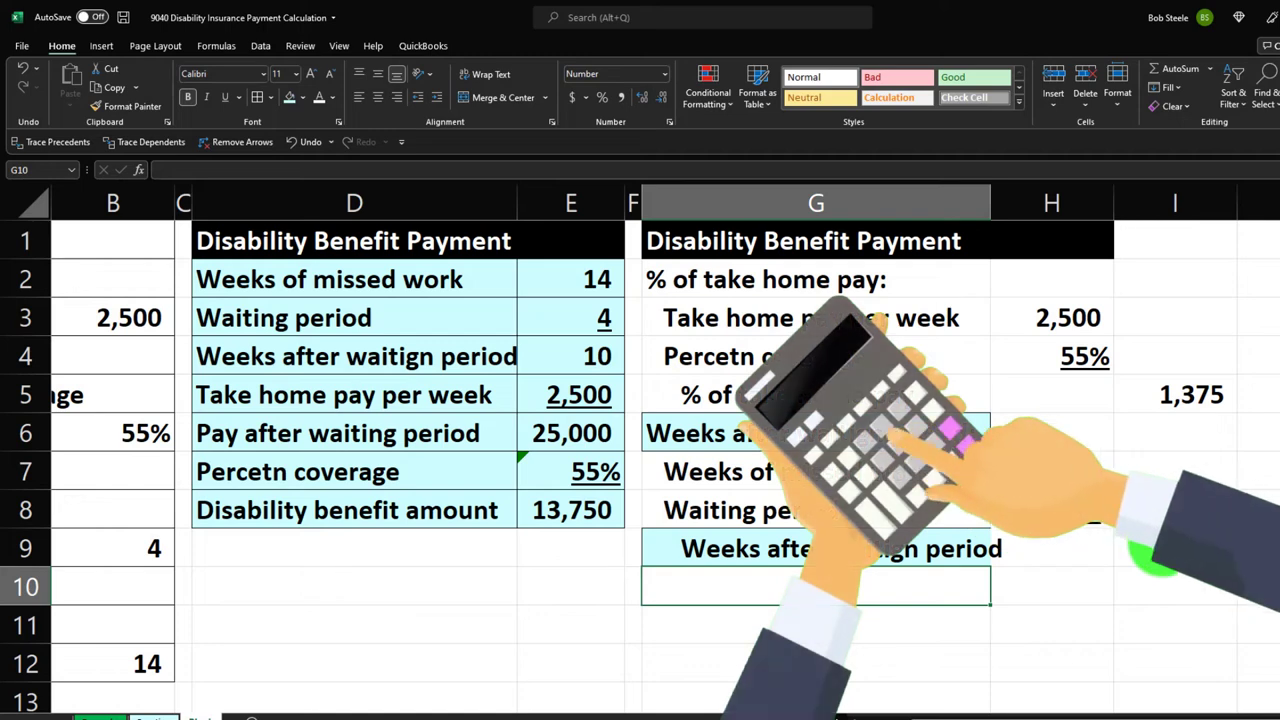
text(=)
click(432, 501)
key(Tab)
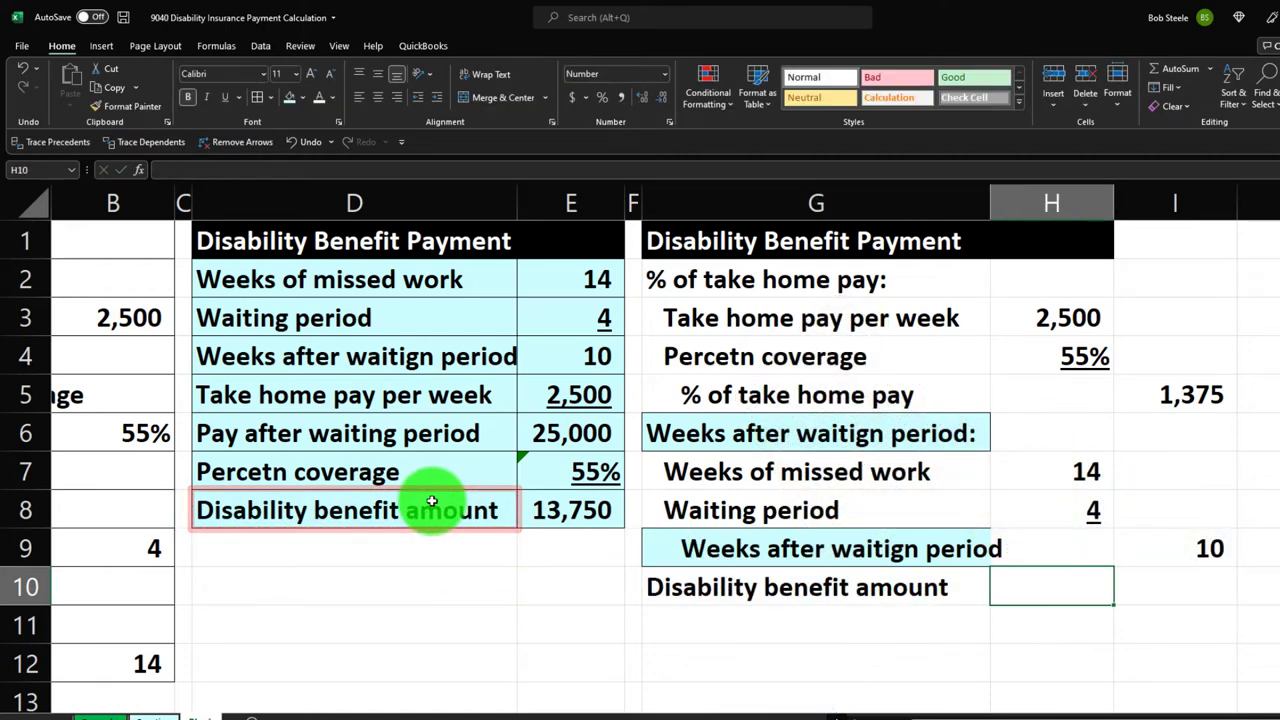
- Calculate the disability benefit amount in cell I10 with the formula =I5*I9
key(Tab)
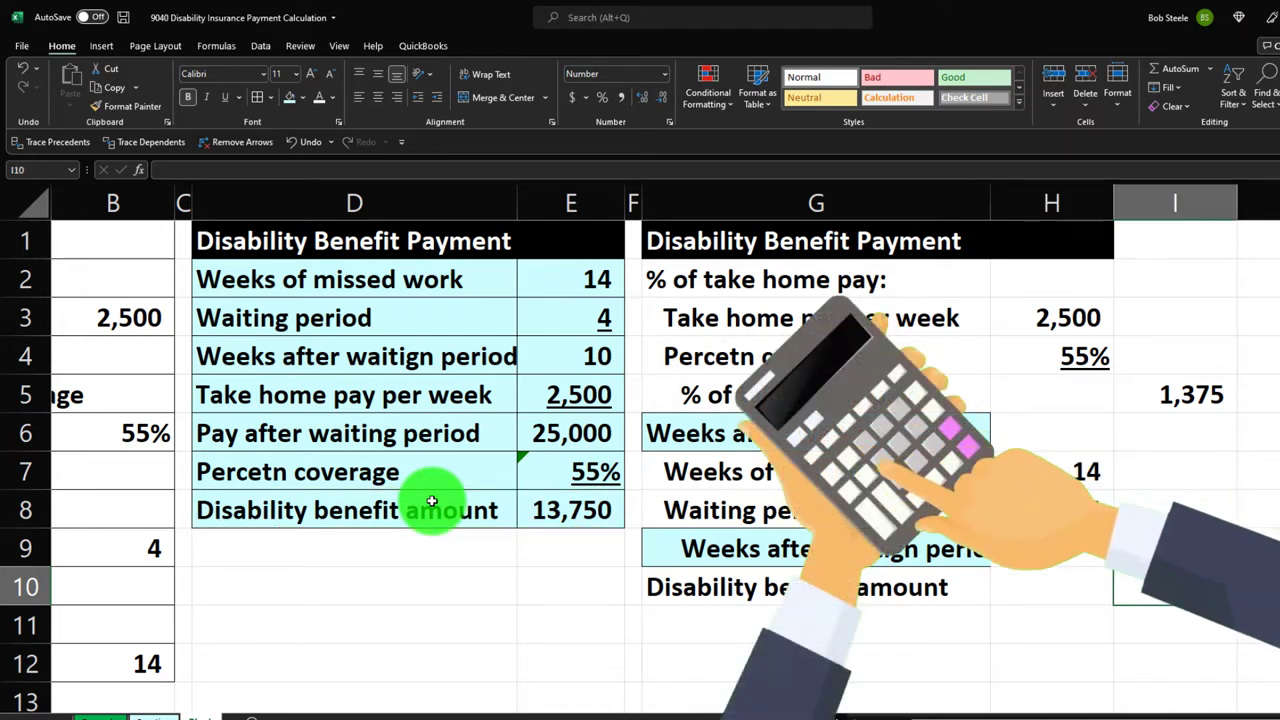
text(=)
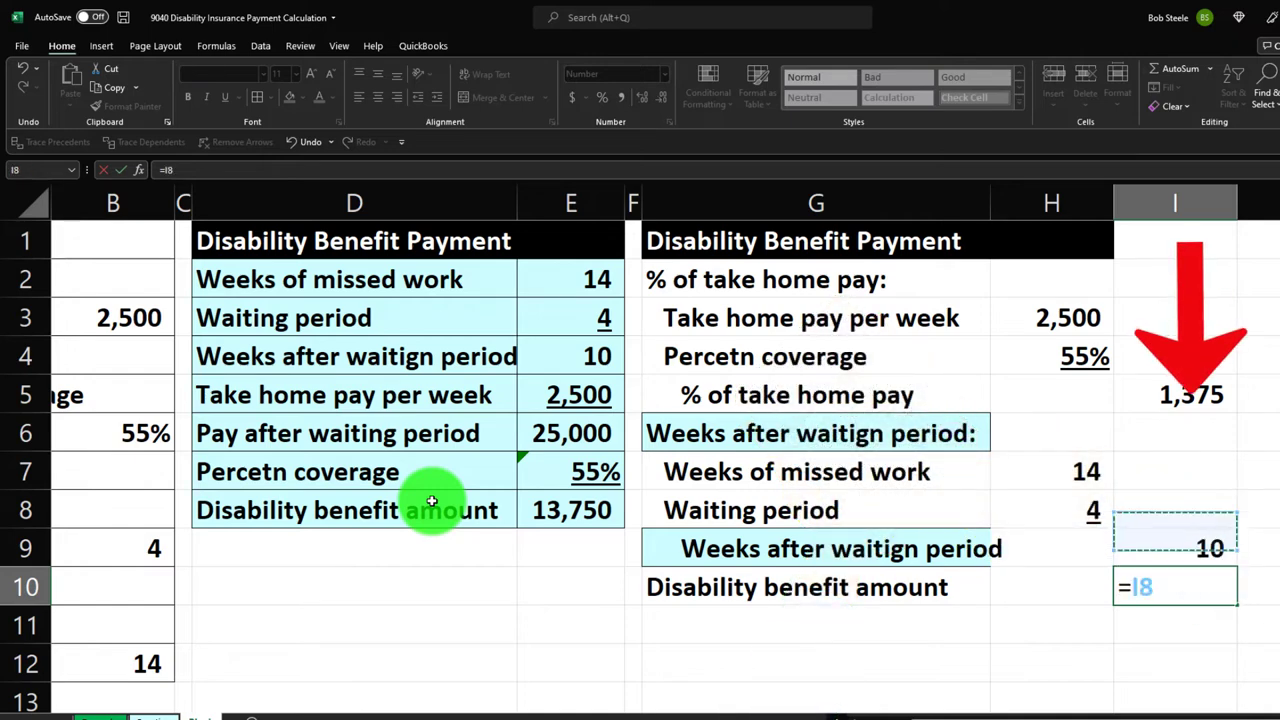
key(Up)
key(Up)
key(Up)
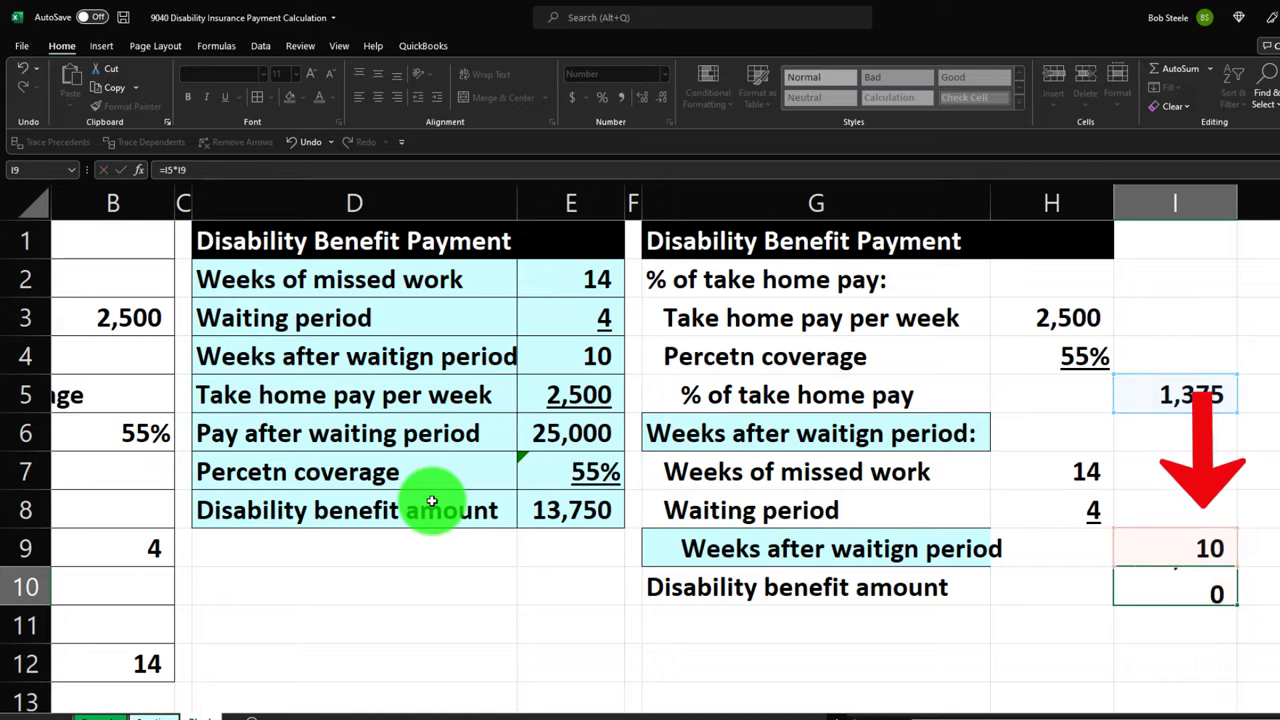
key(ctrl+Return)
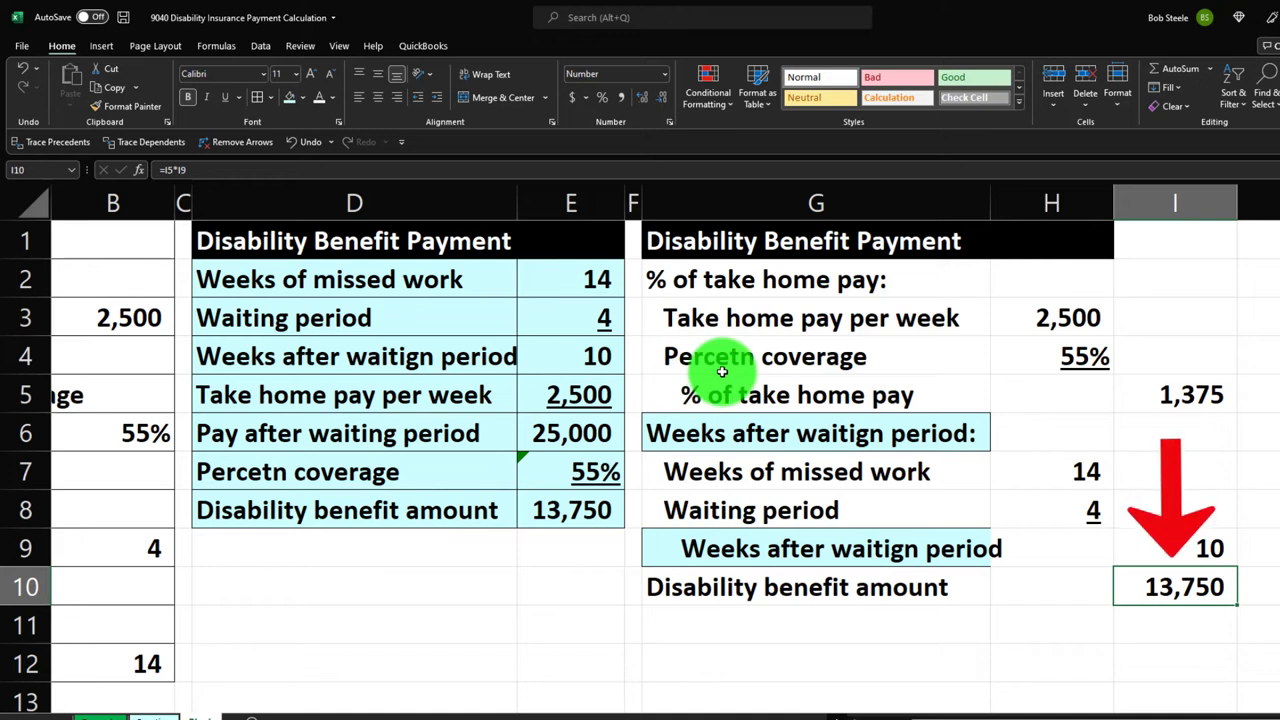
- Extend the second table's black header across column I by filling cell I1 with black
click(1185, 395)
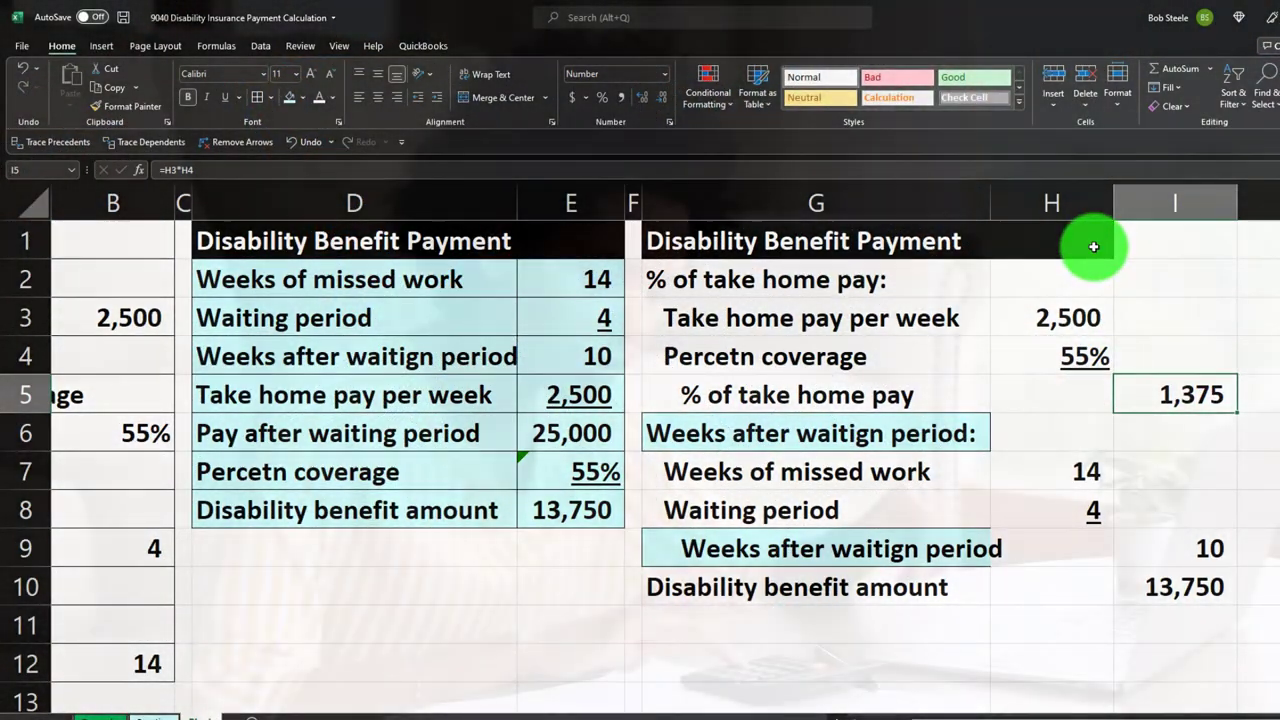
click(1097, 246)
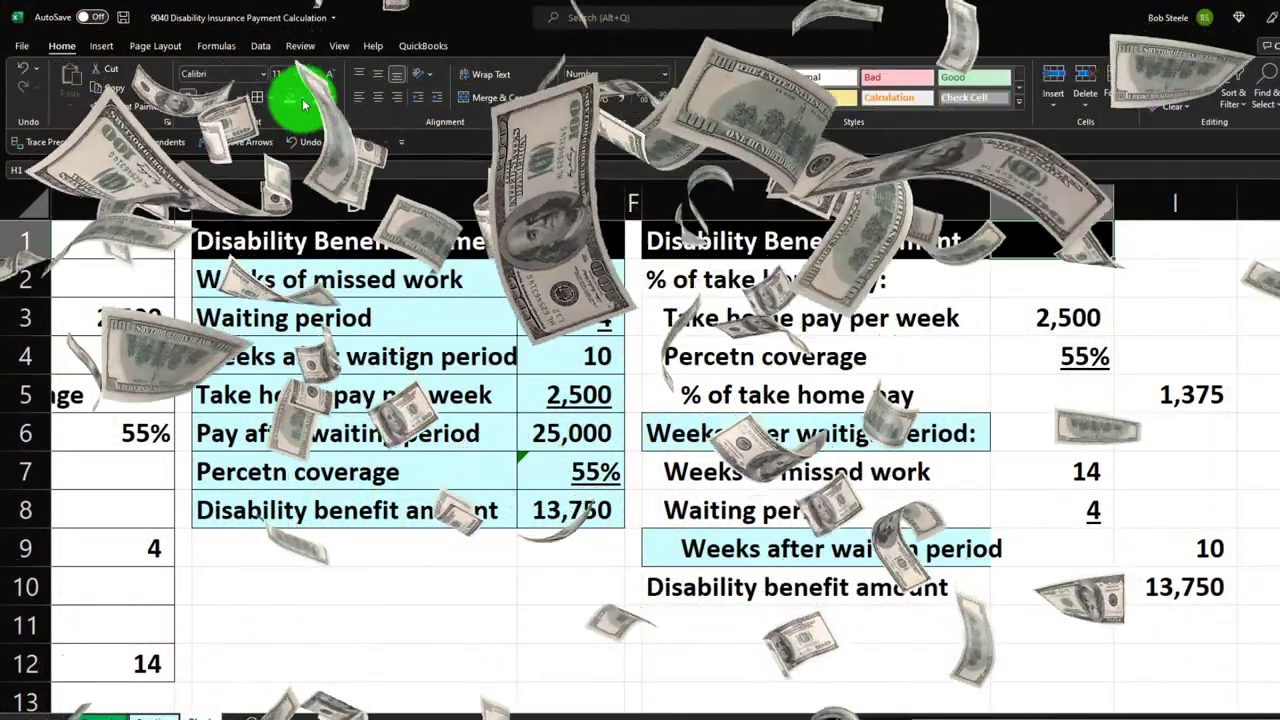
click(1173, 235)
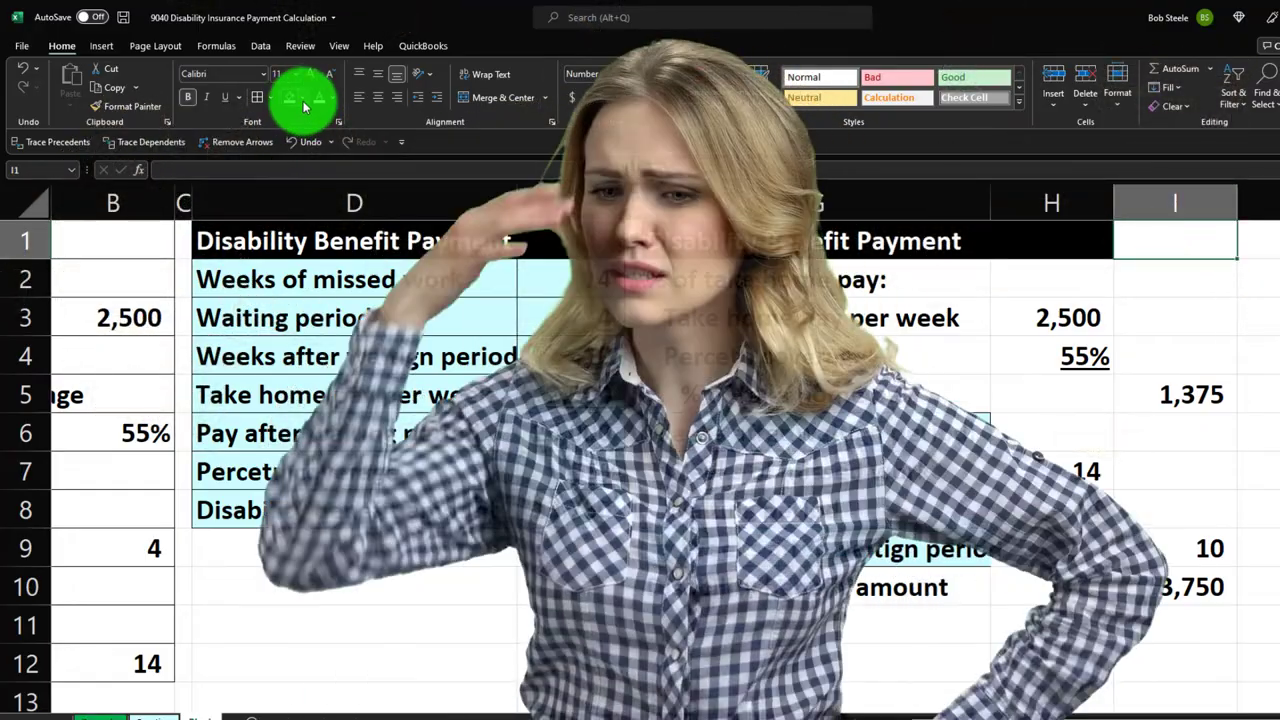
click(304, 98)
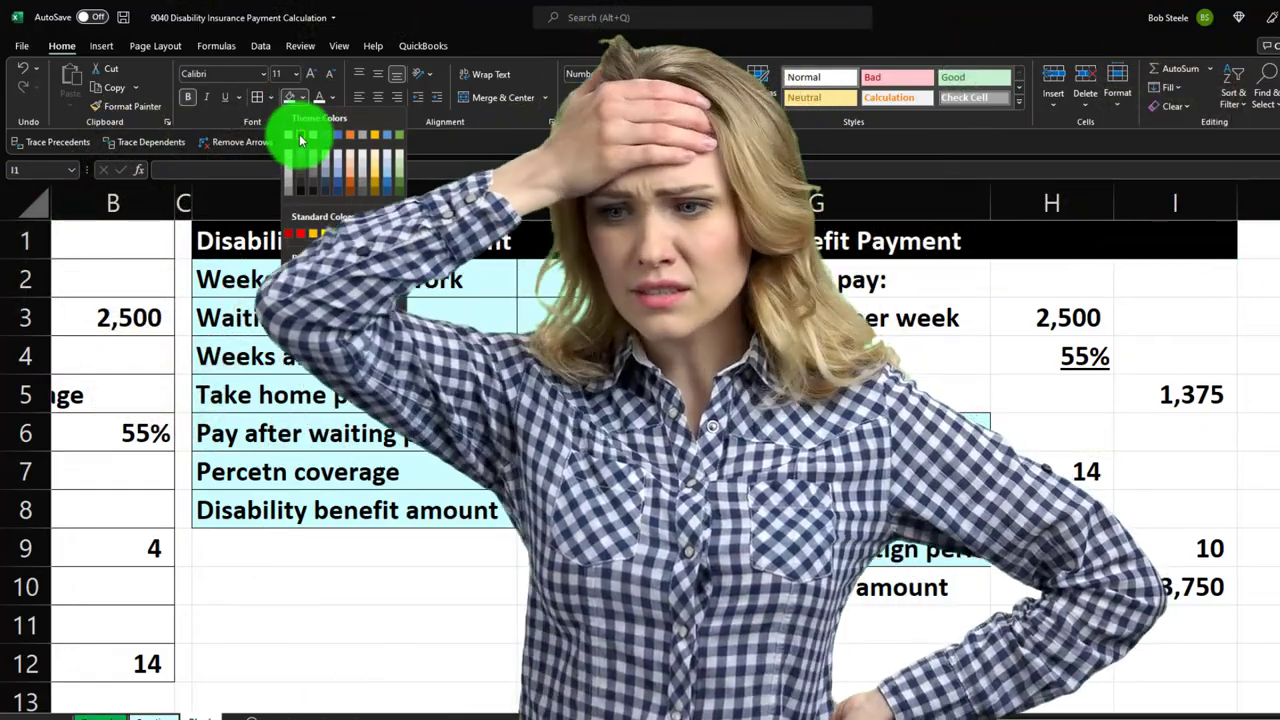
click(300, 134)
- Add cell borders and the recently used light blue fill to the second table's body, G2:I10
drag(790, 277, 1146, 571)
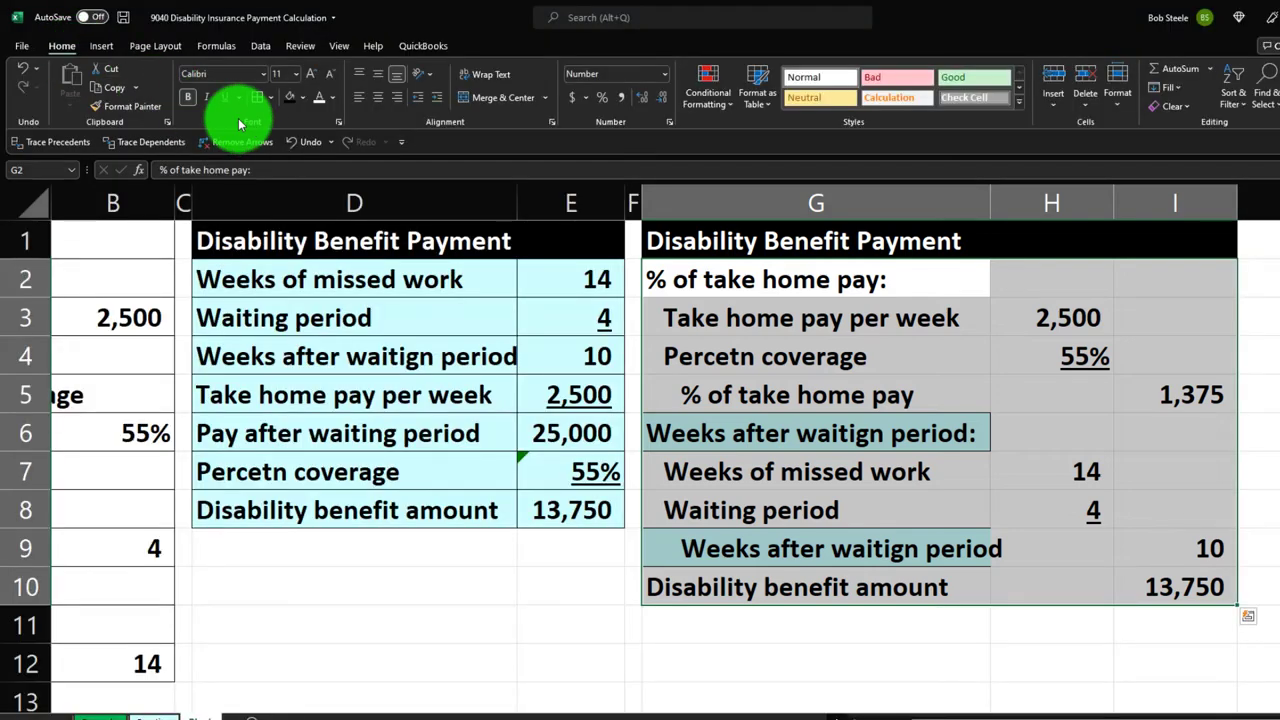
click(254, 100)
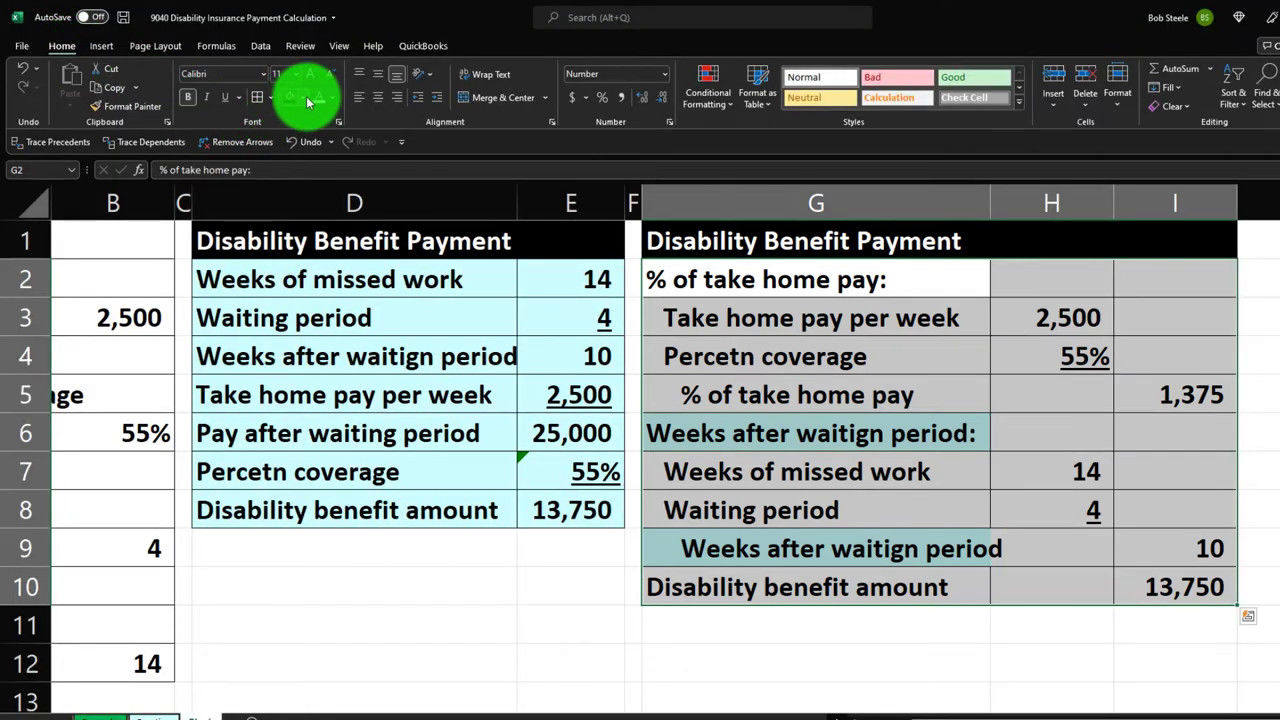
click(303, 98)
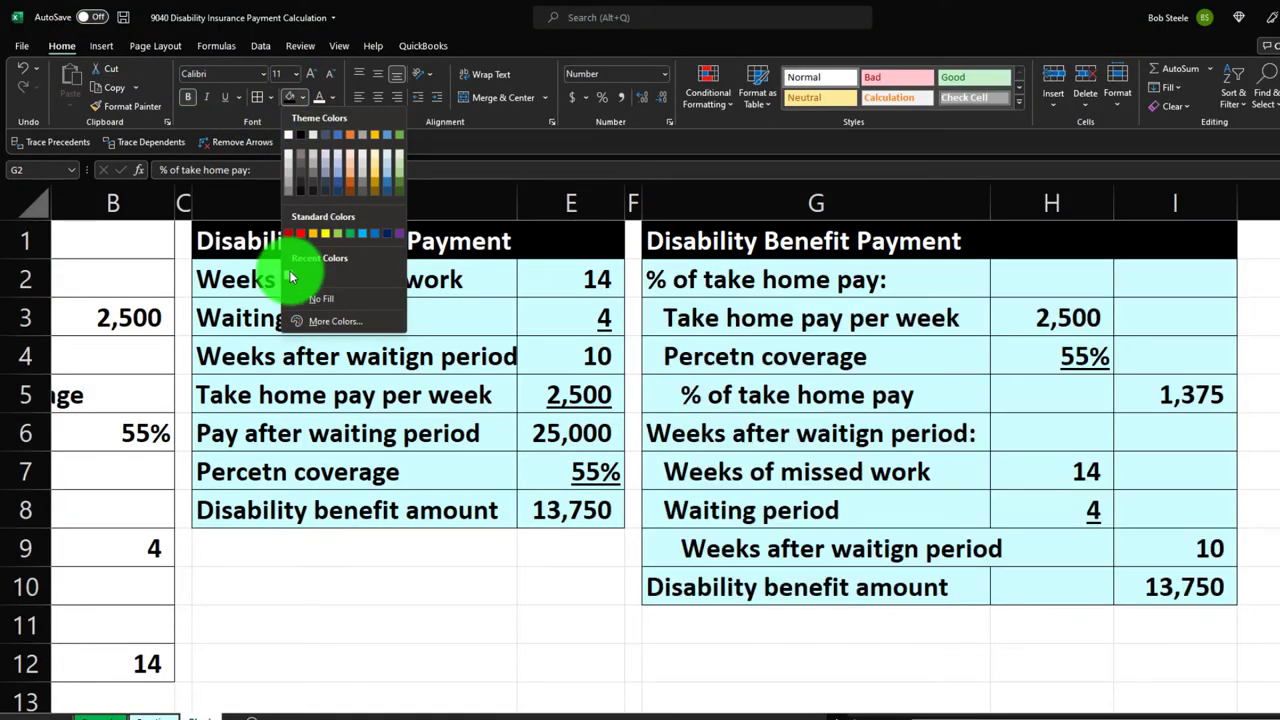
click(290, 277)
- Underline the weeks after waiting period value in cell I9
click(1033, 486)
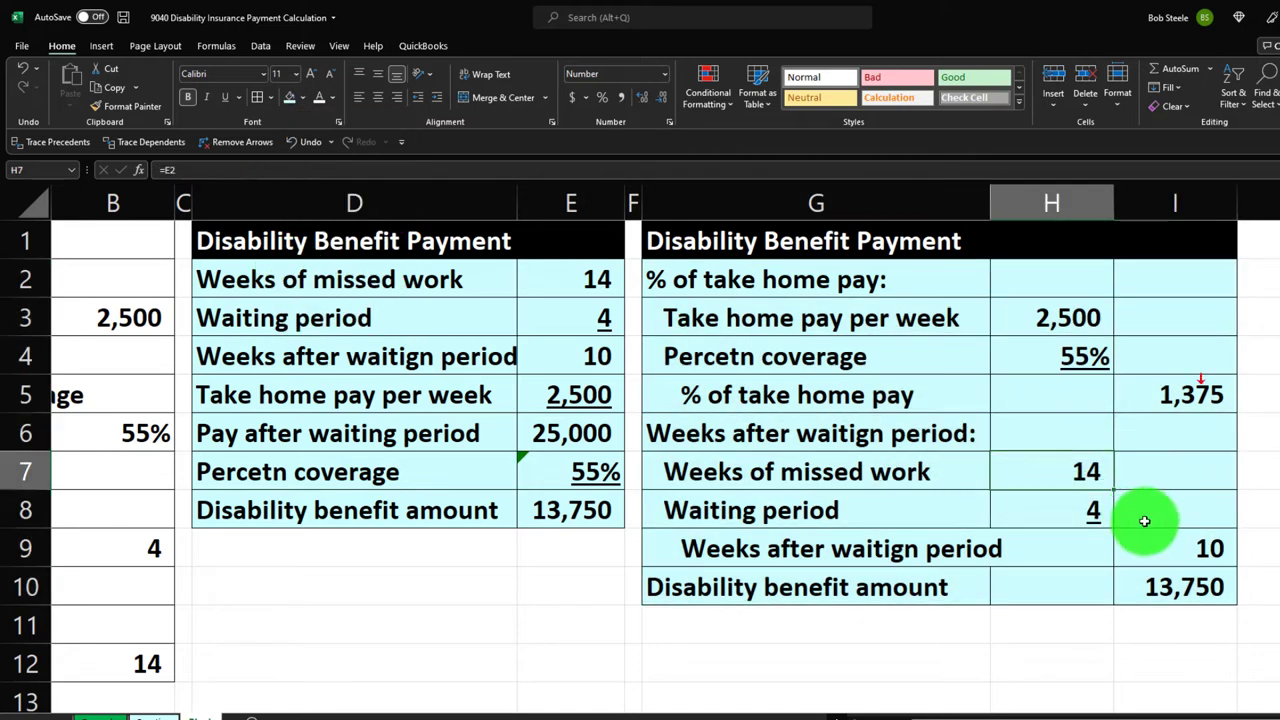
click(1167, 533)
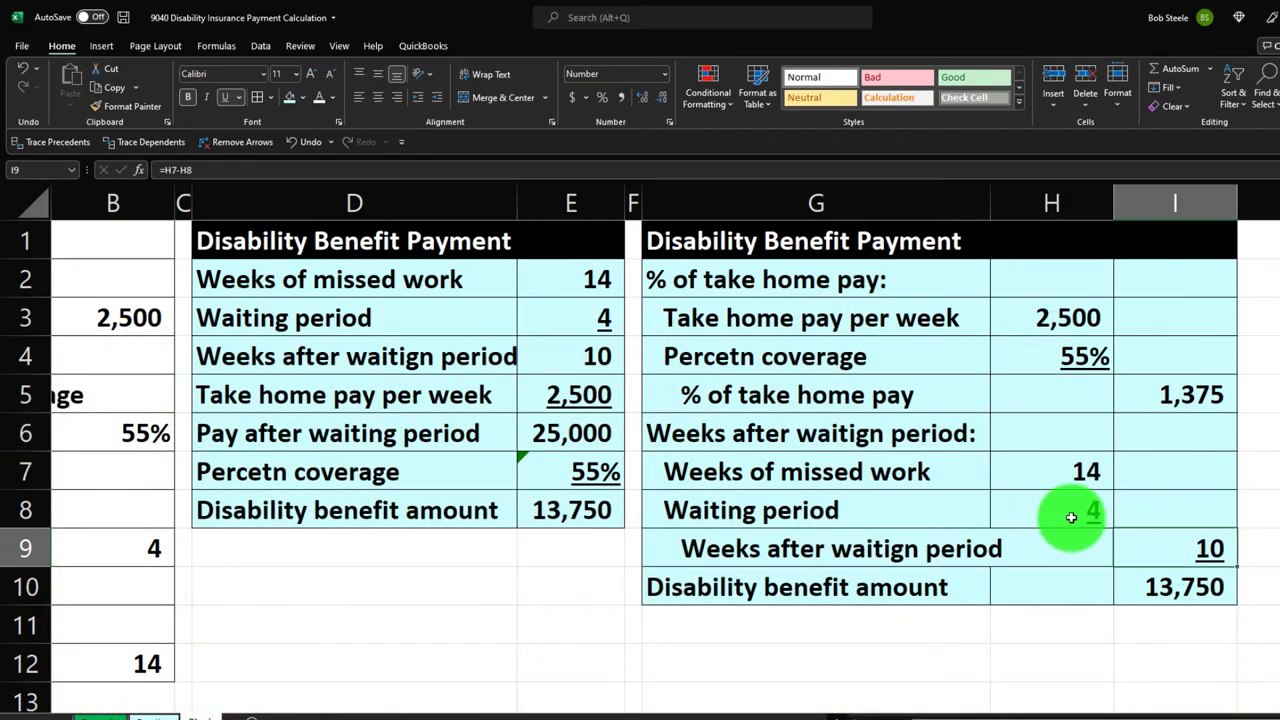
- Test the tables with a short absence by setting the weeks of missed work in B12 to 2
click(1071, 515)
key(Down)
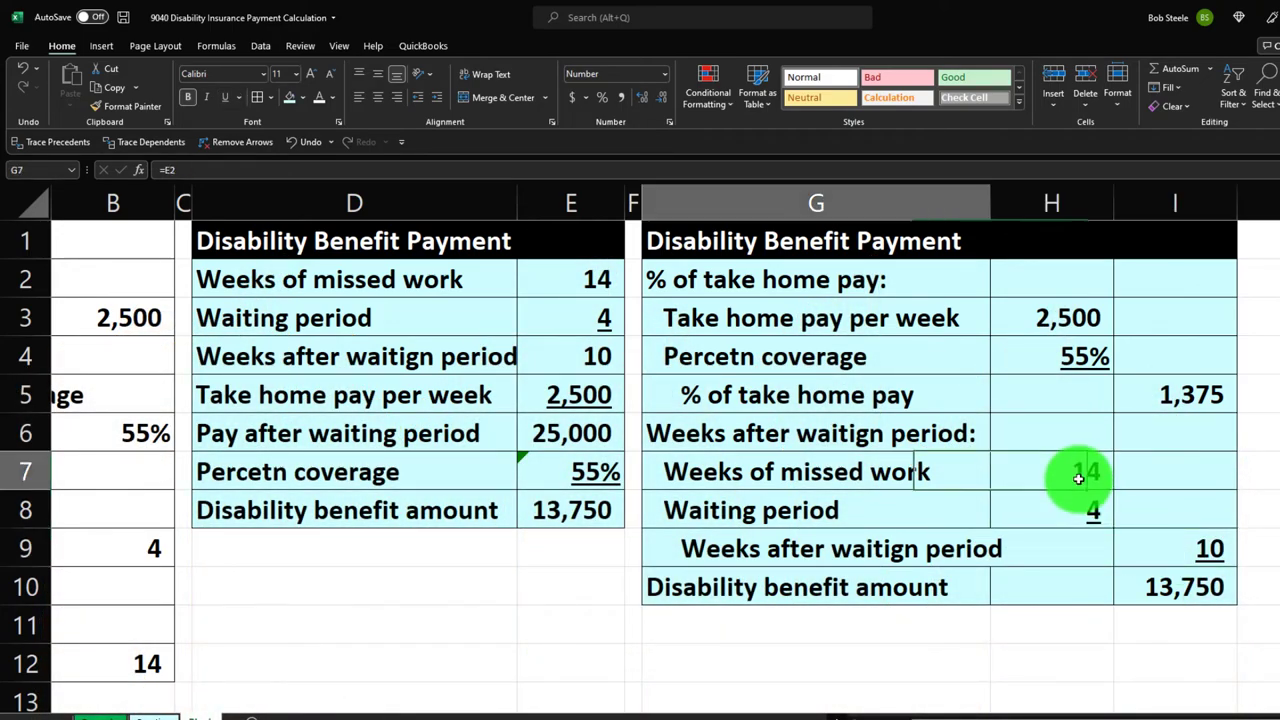
key(Home)
key(Down)
key(Right)
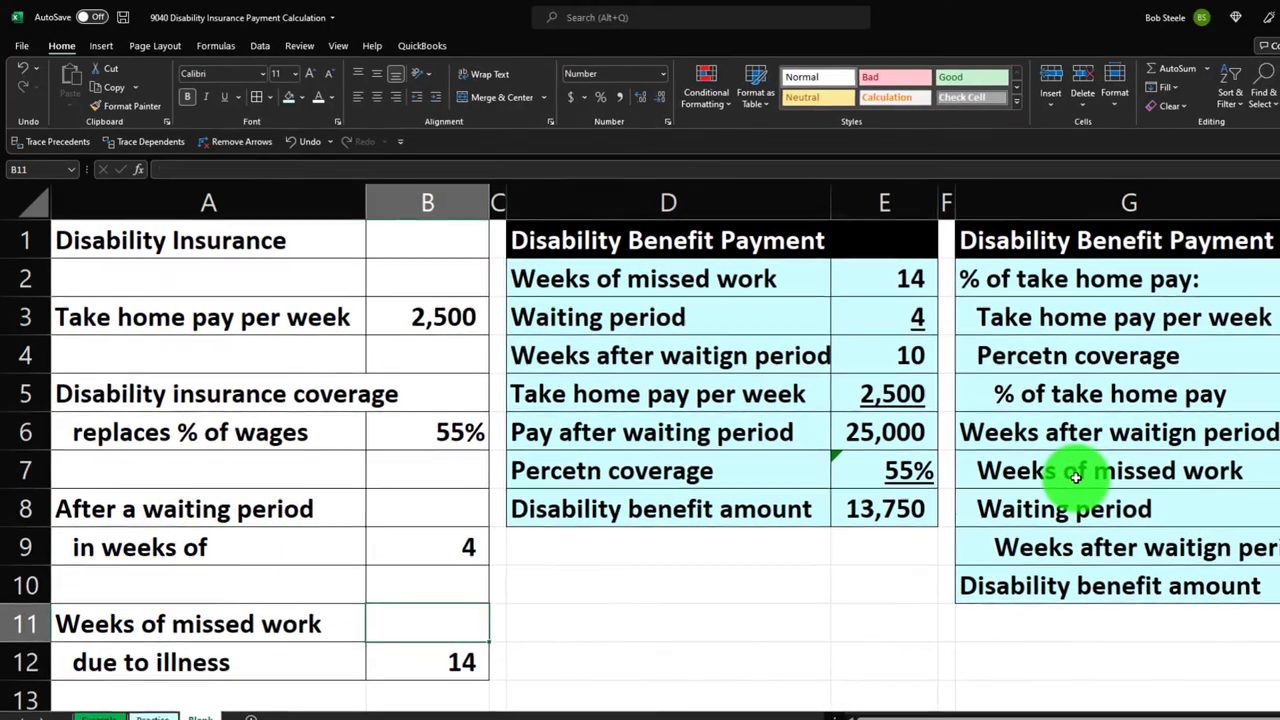
key(Down)
text(2)
key(Return)
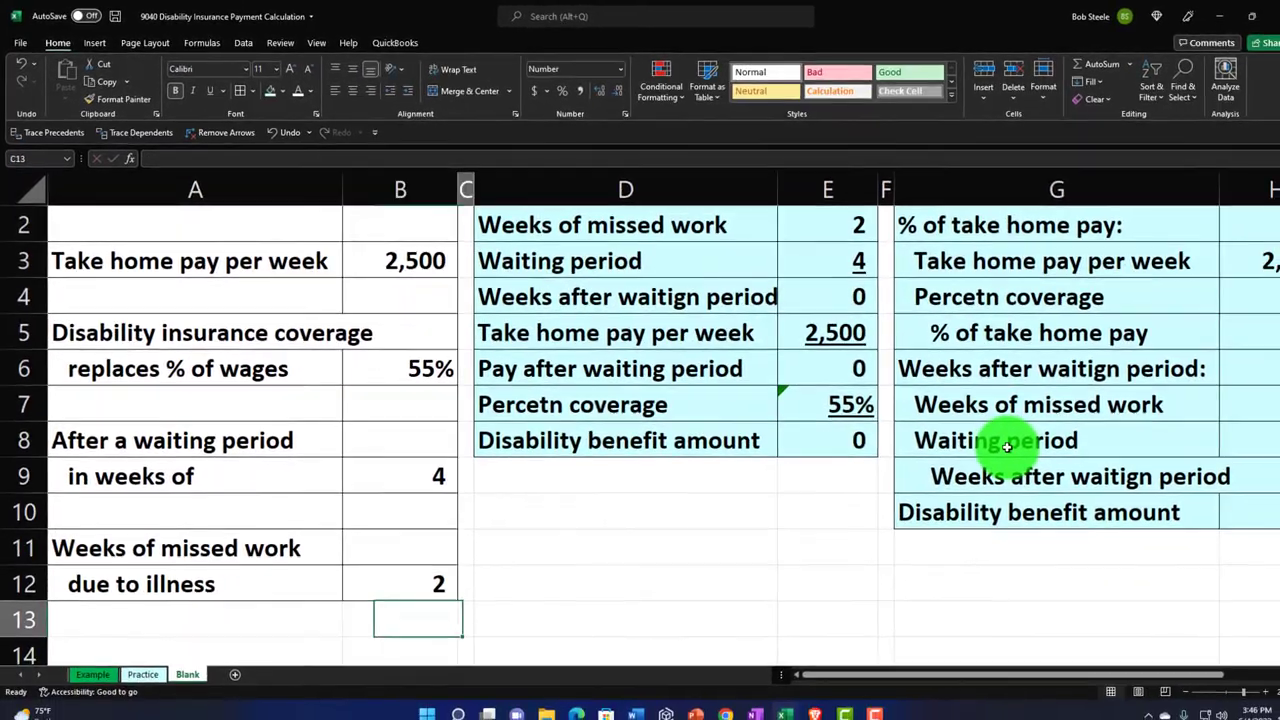
- Replace the formula in I9 with =IF(H7-H8<0,0,H7-H8) so that the weeks after the waiting period cannot go negative
key(Right)
key(Right)
key(Right)
key(Right)
key(Right)
key(Right)
key(Right)
key(Right)
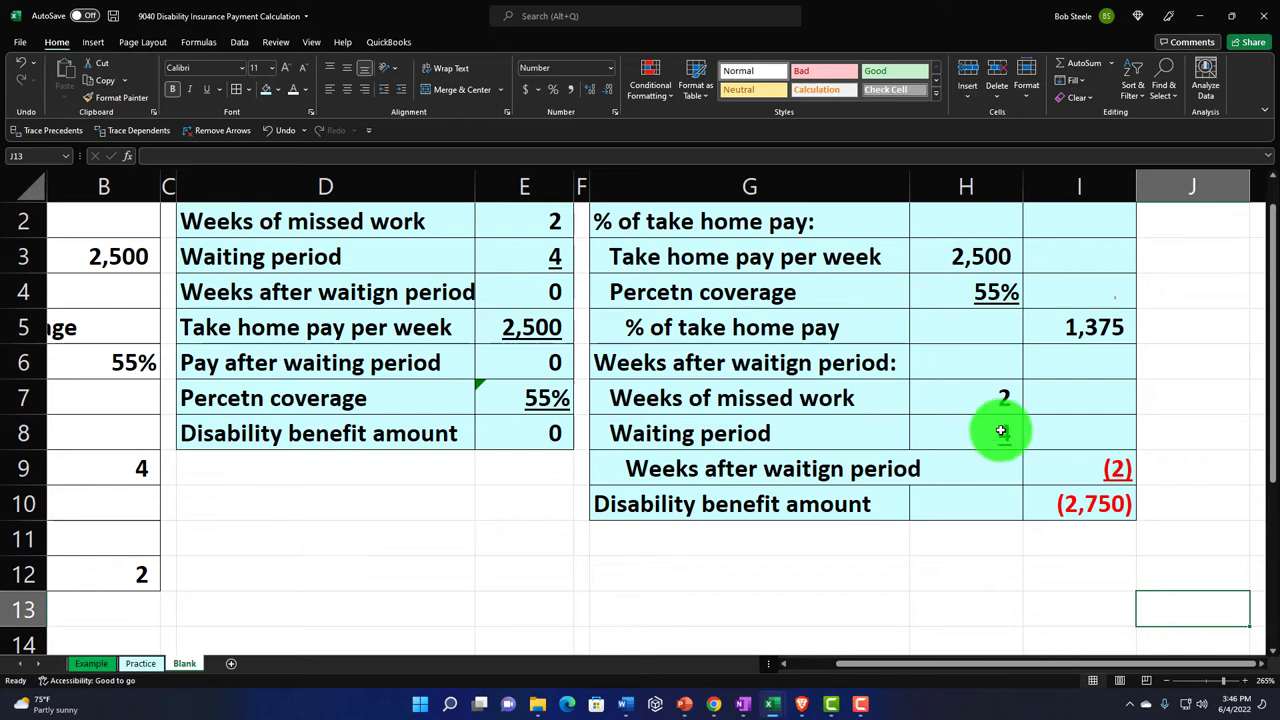
click(1066, 466)
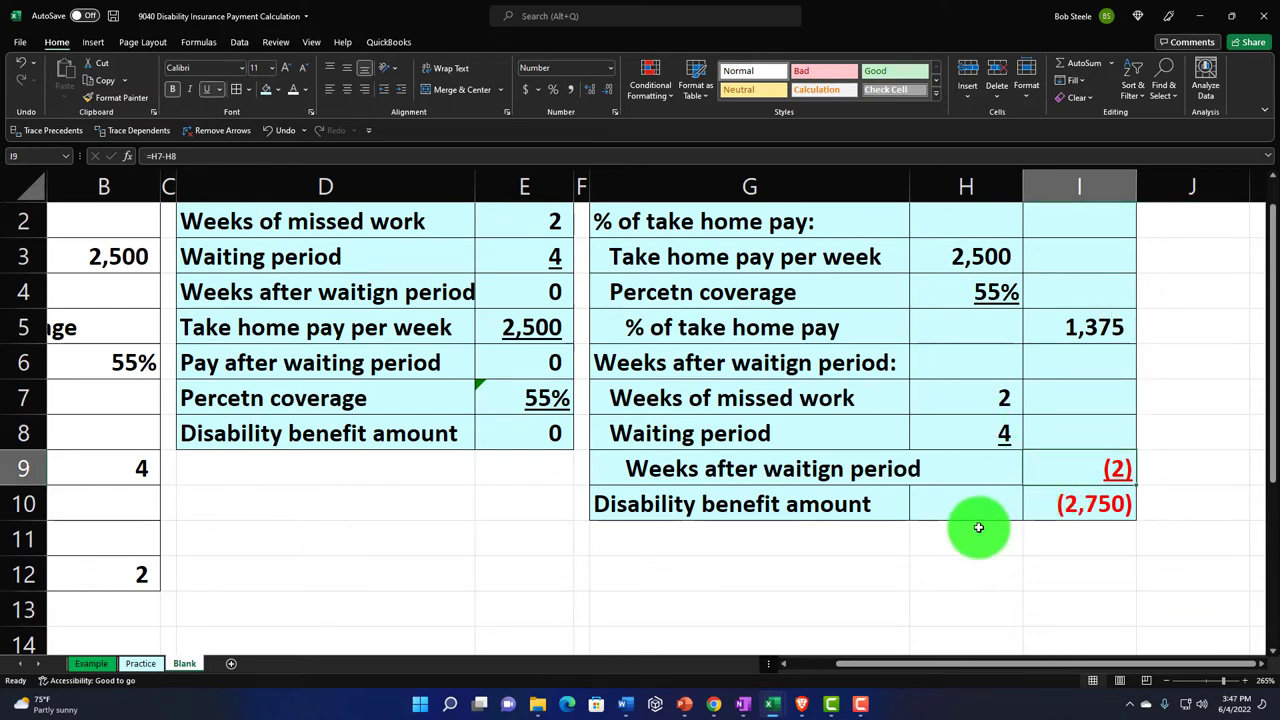
text(=)
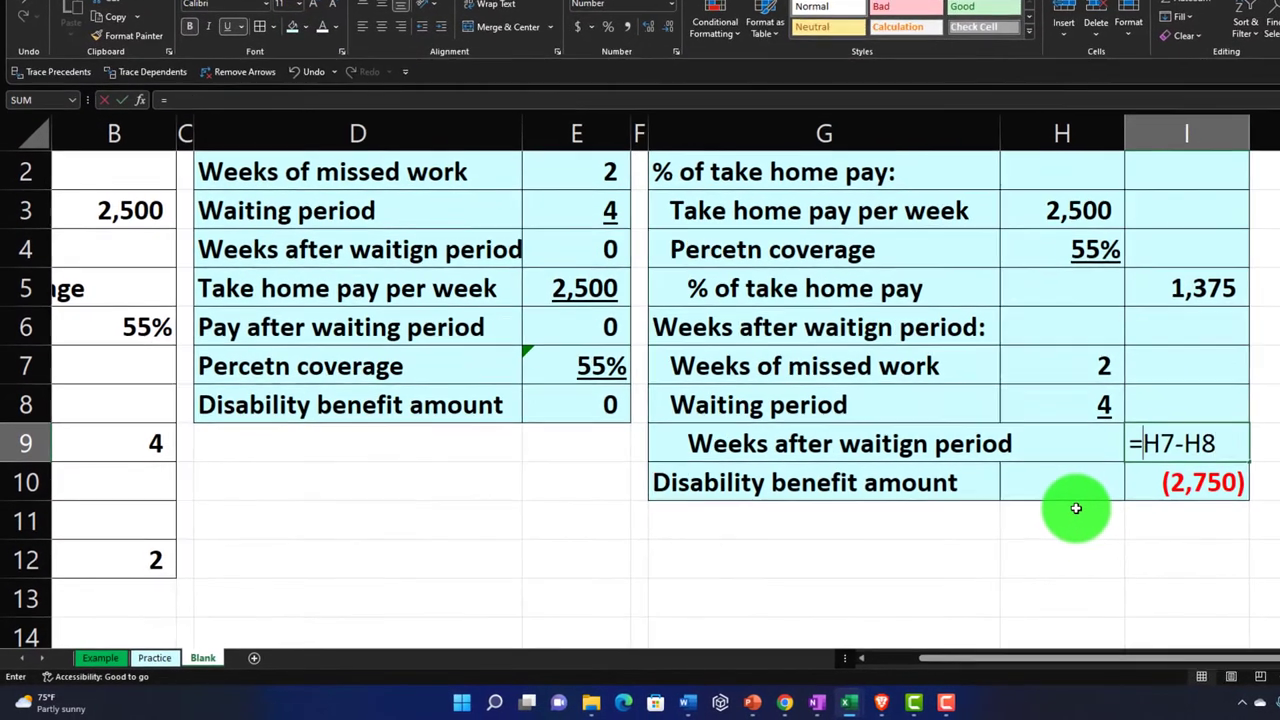
text(if()
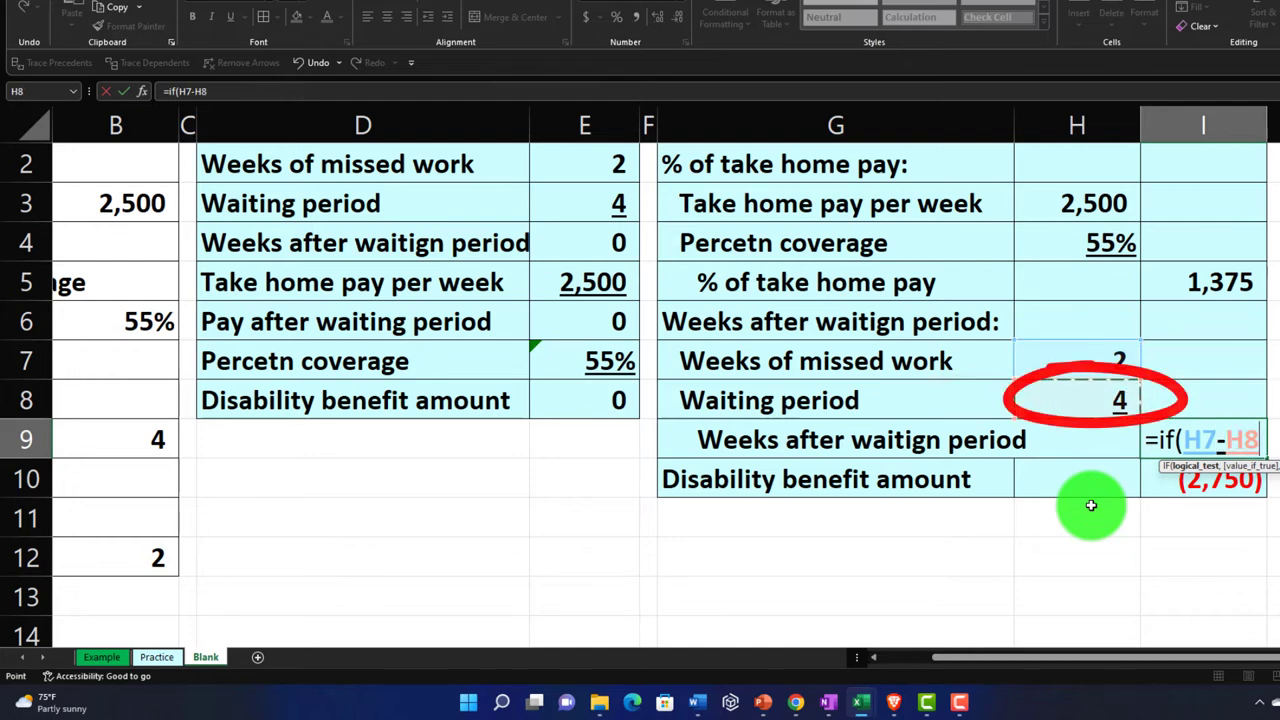
text(<0)
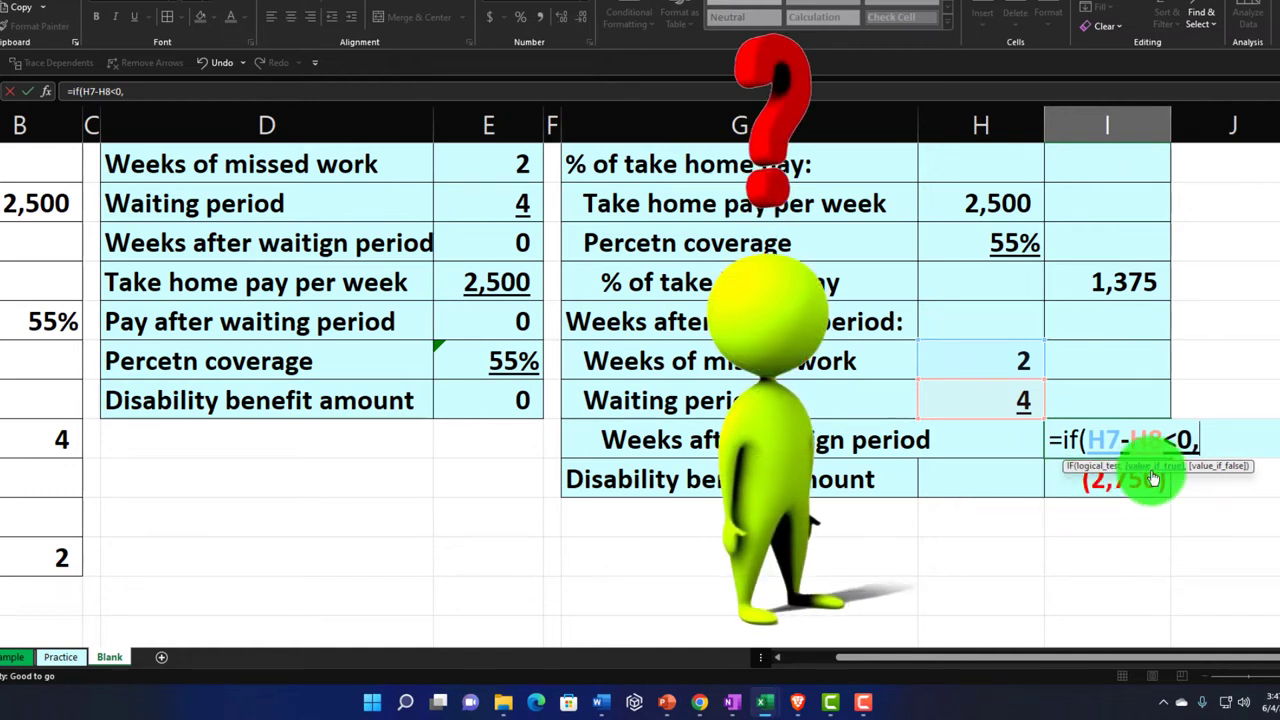
text(,)
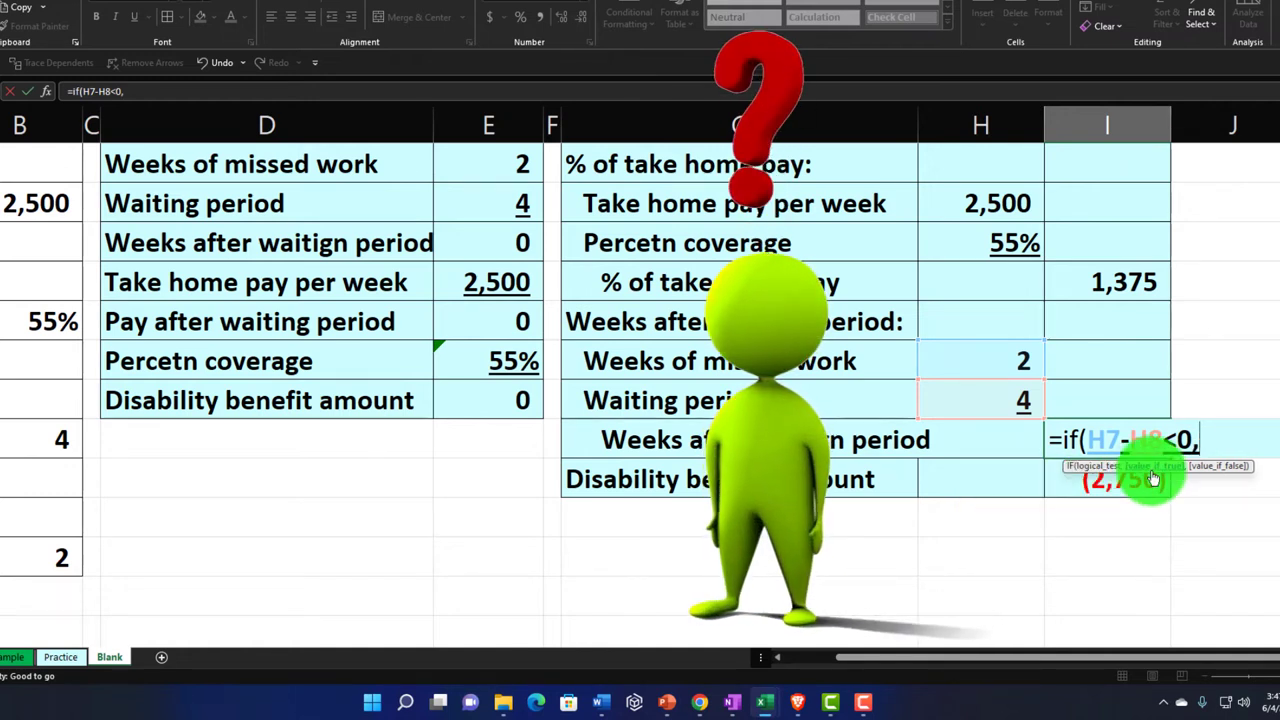
text(0)
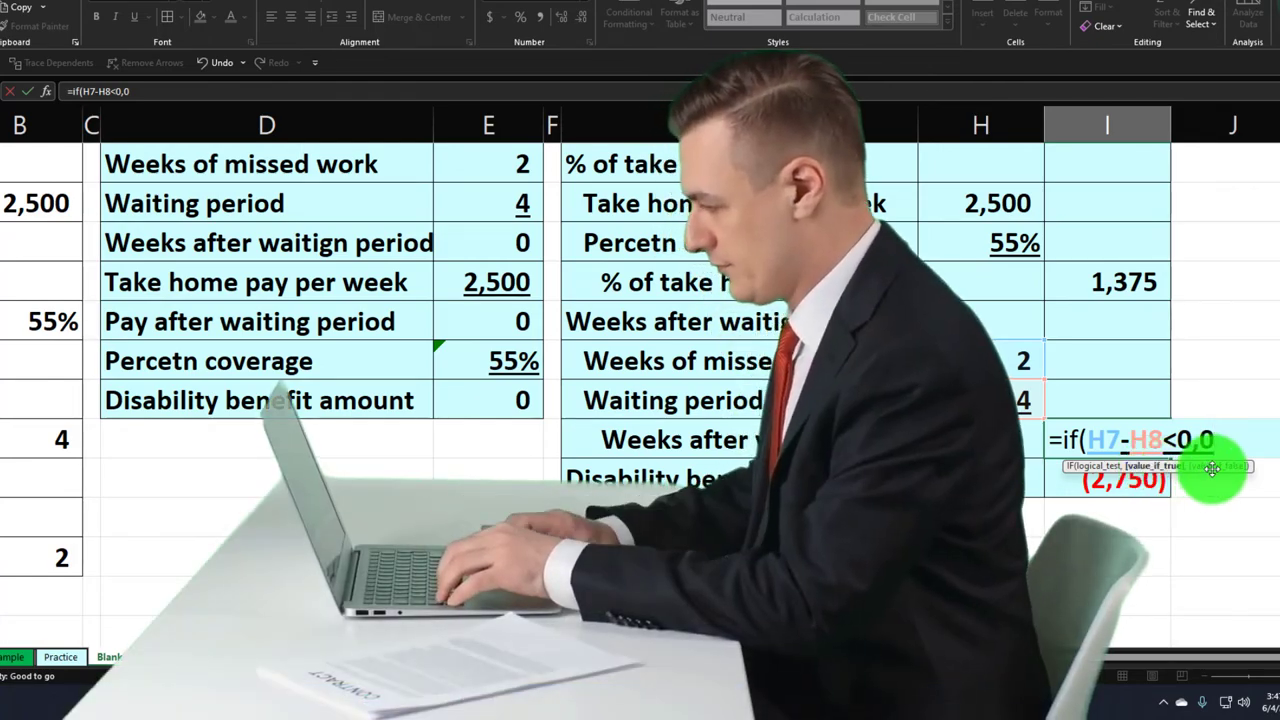
text(,)
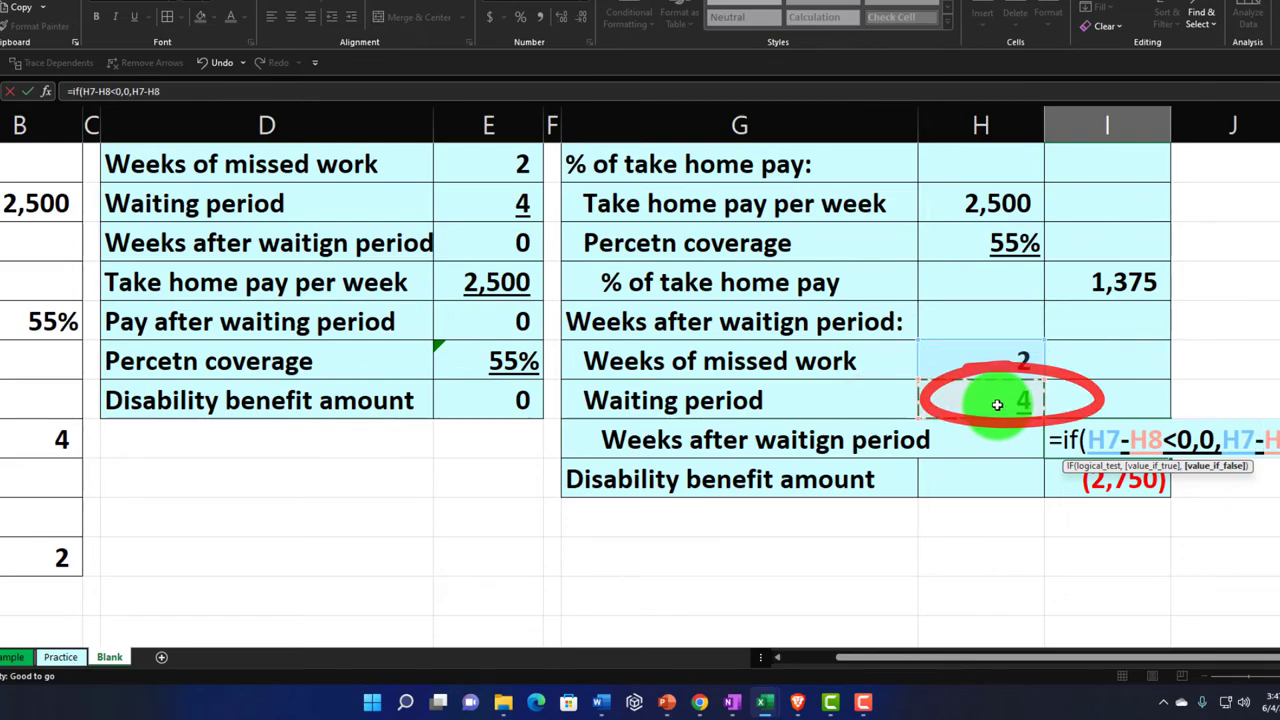
key(ctrl+Return)
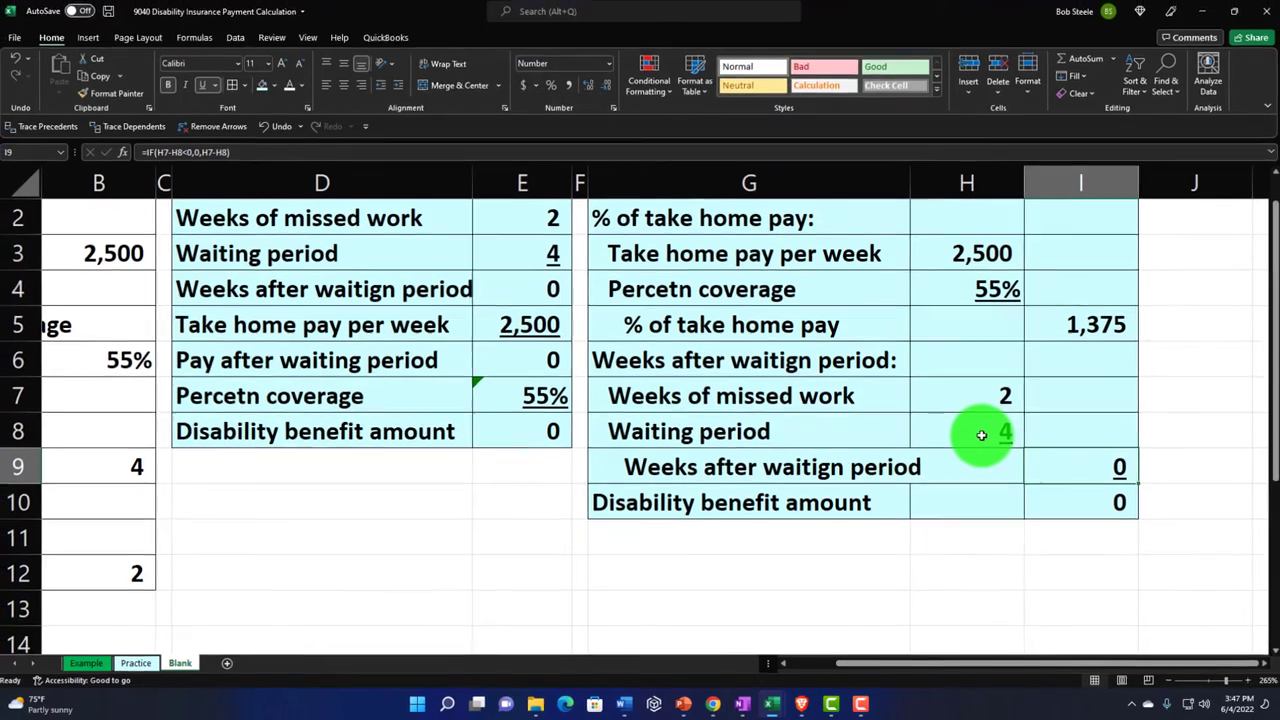
- Set the weeks of missed work due to illness in B12 back to 14
key(Left)
key(Left)
key(Left)
key(Left)
key(Left)
key(Left)
key(Left)
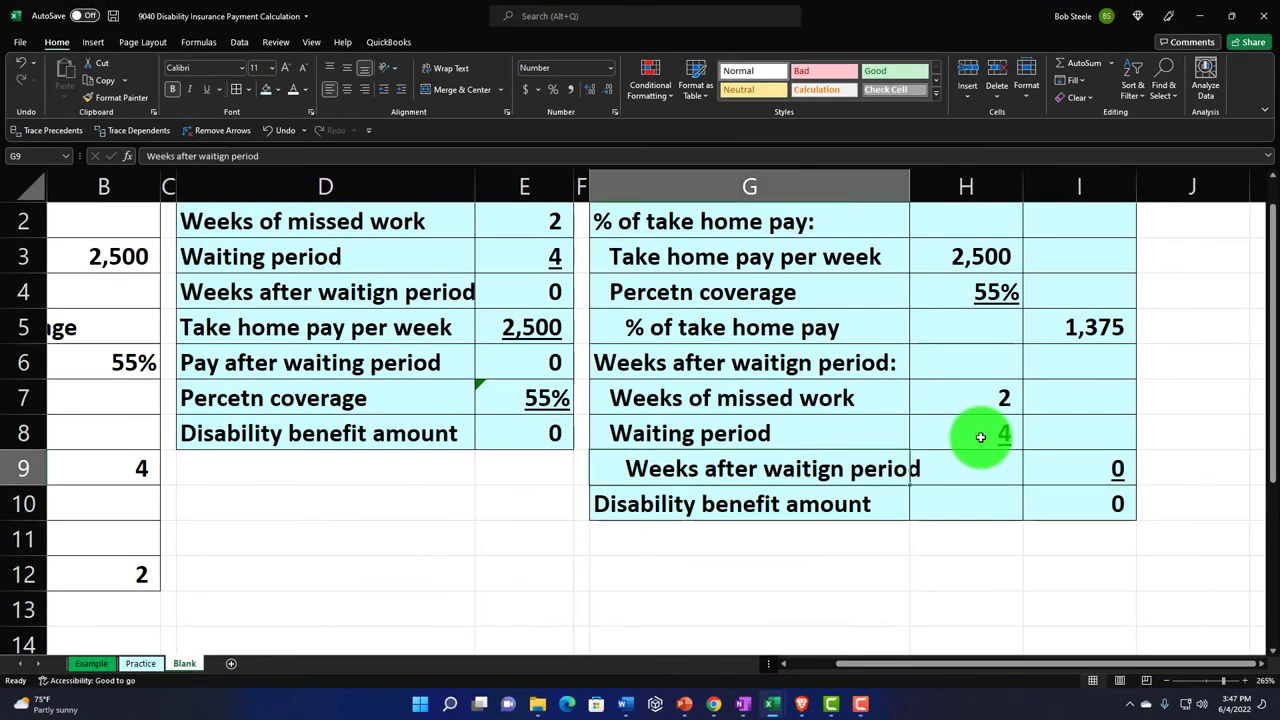
key(Left)
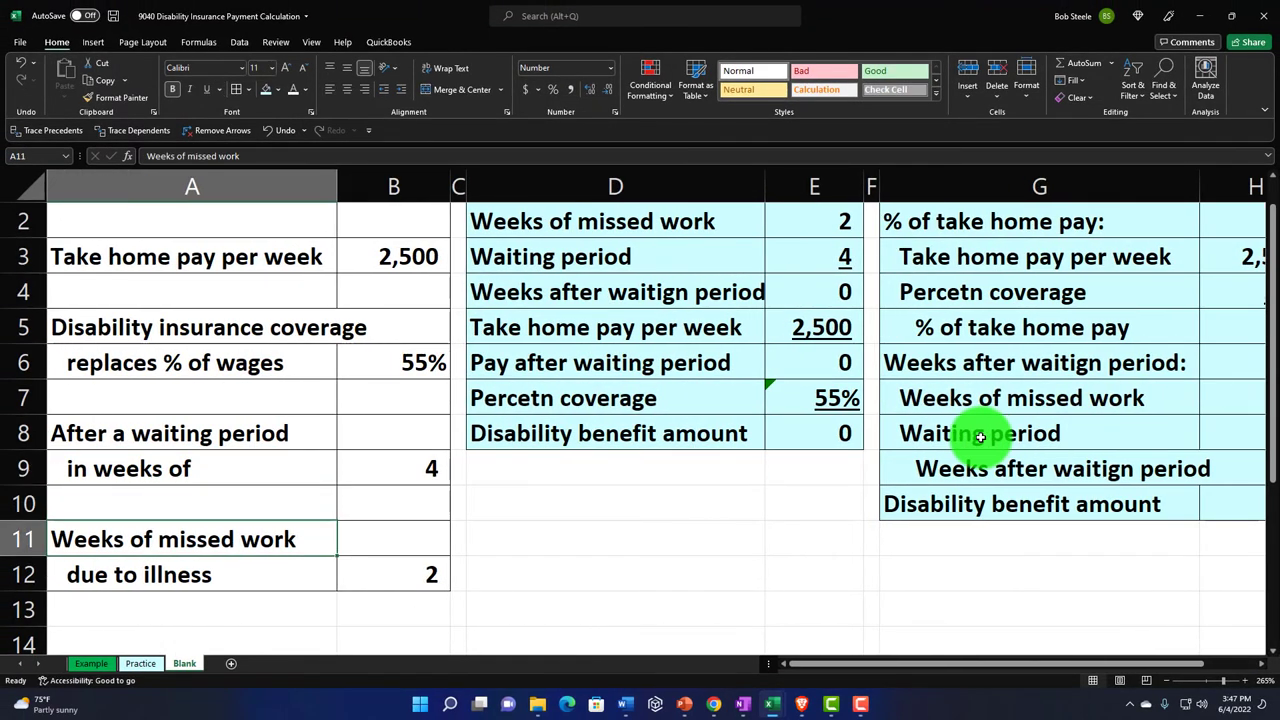
key(Down)
key(Right)
text(14)
key(Return)
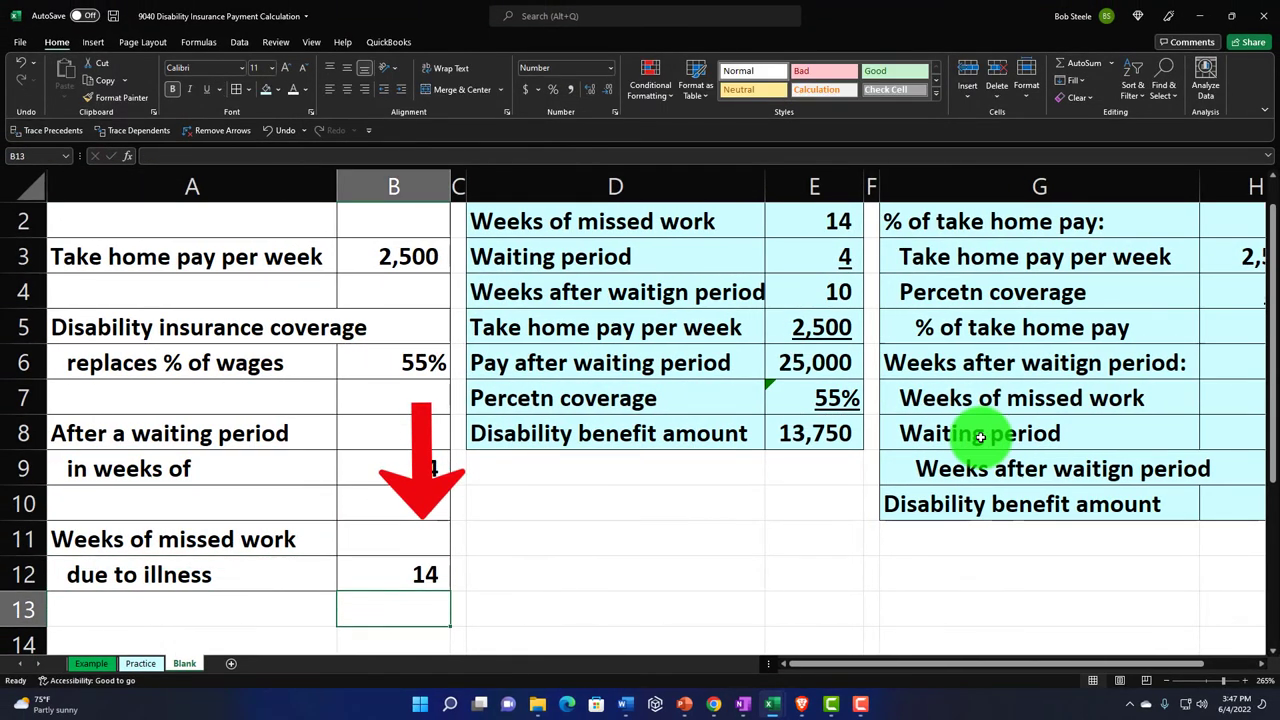
key(Right)
key(Right)
key(Right)
key(Right)
key(Right)
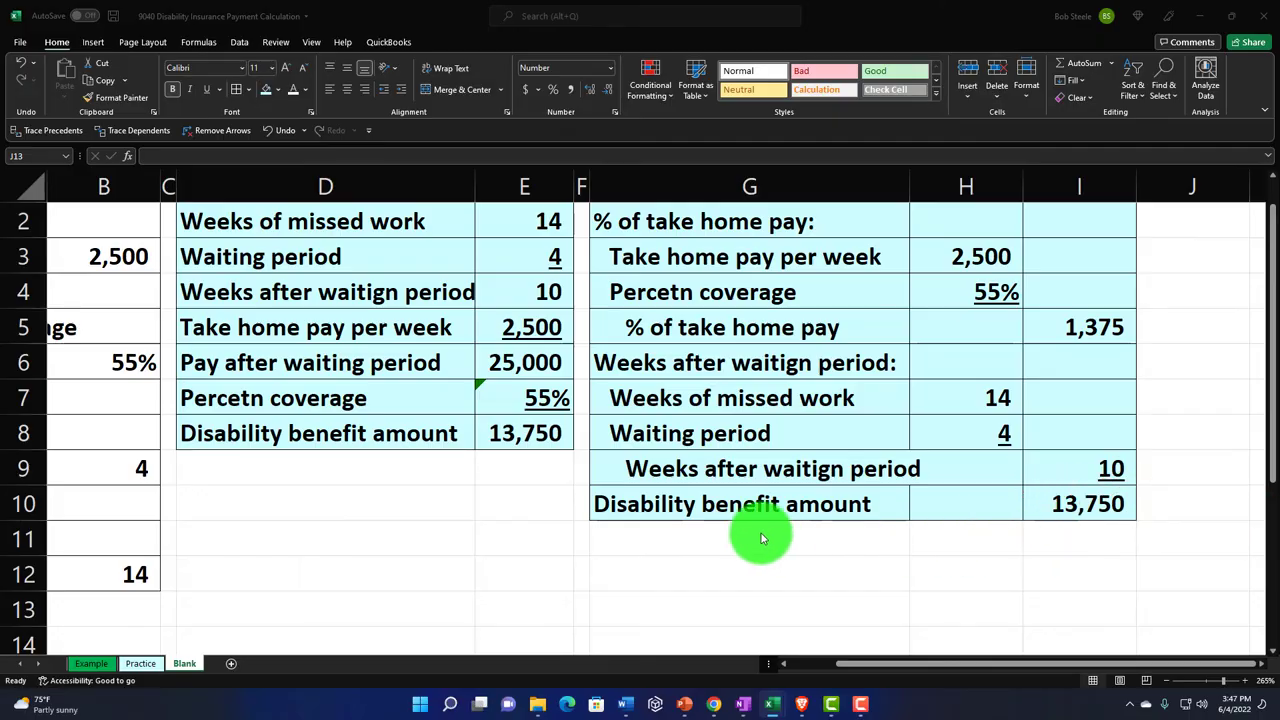
scroll(757, 534, up, 1)
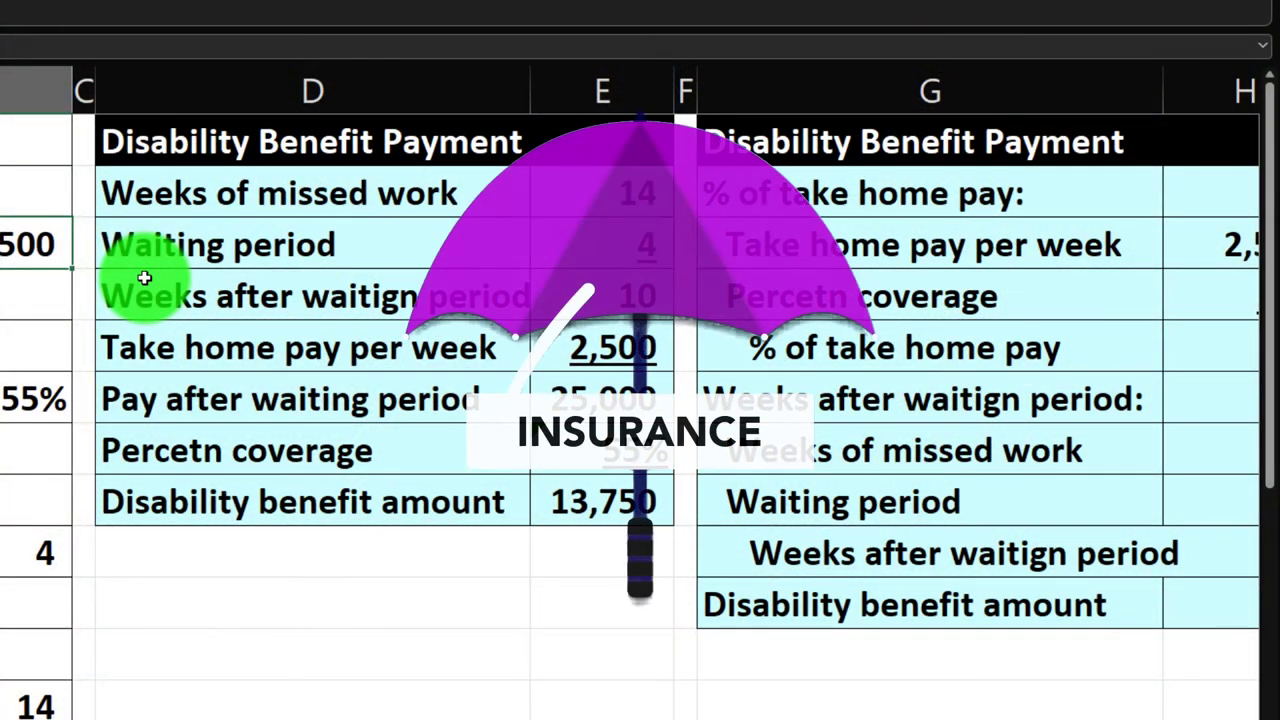
- Spell-check the whole sheet from D5, correcting every "waitign" to "waiting" and "Percetn" to "Percent"
click(207, 331)
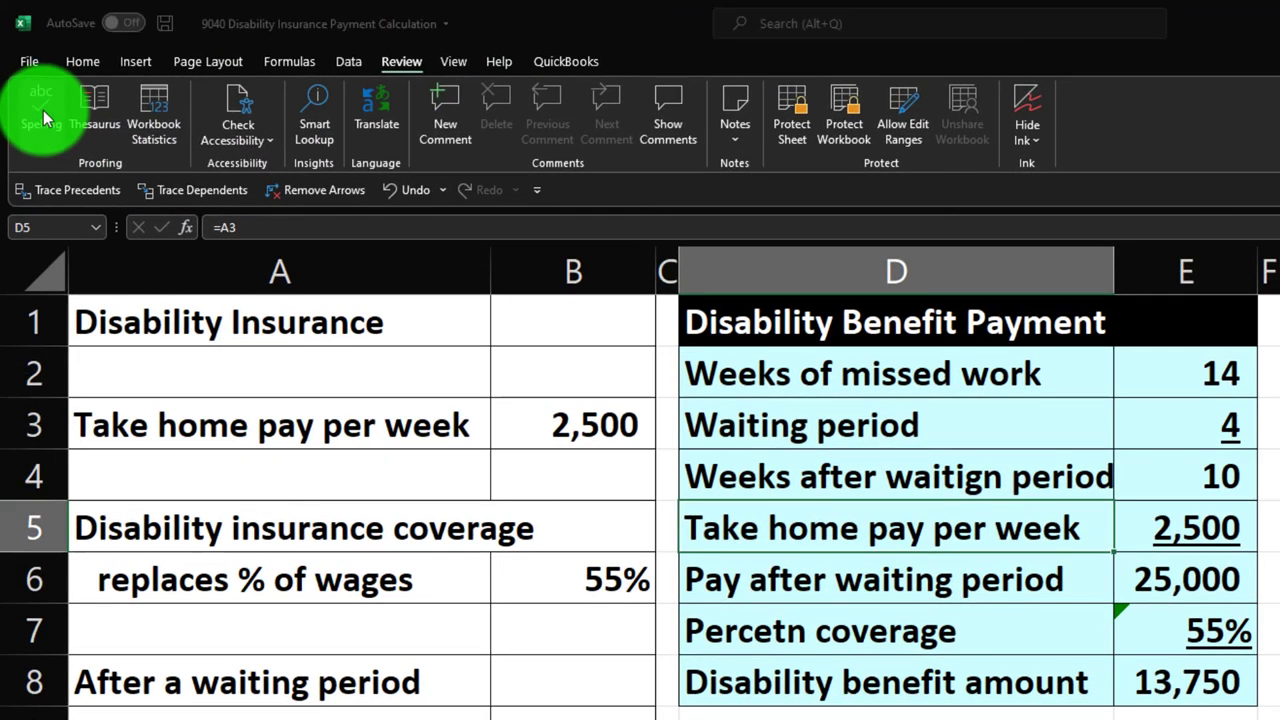
click(43, 118)
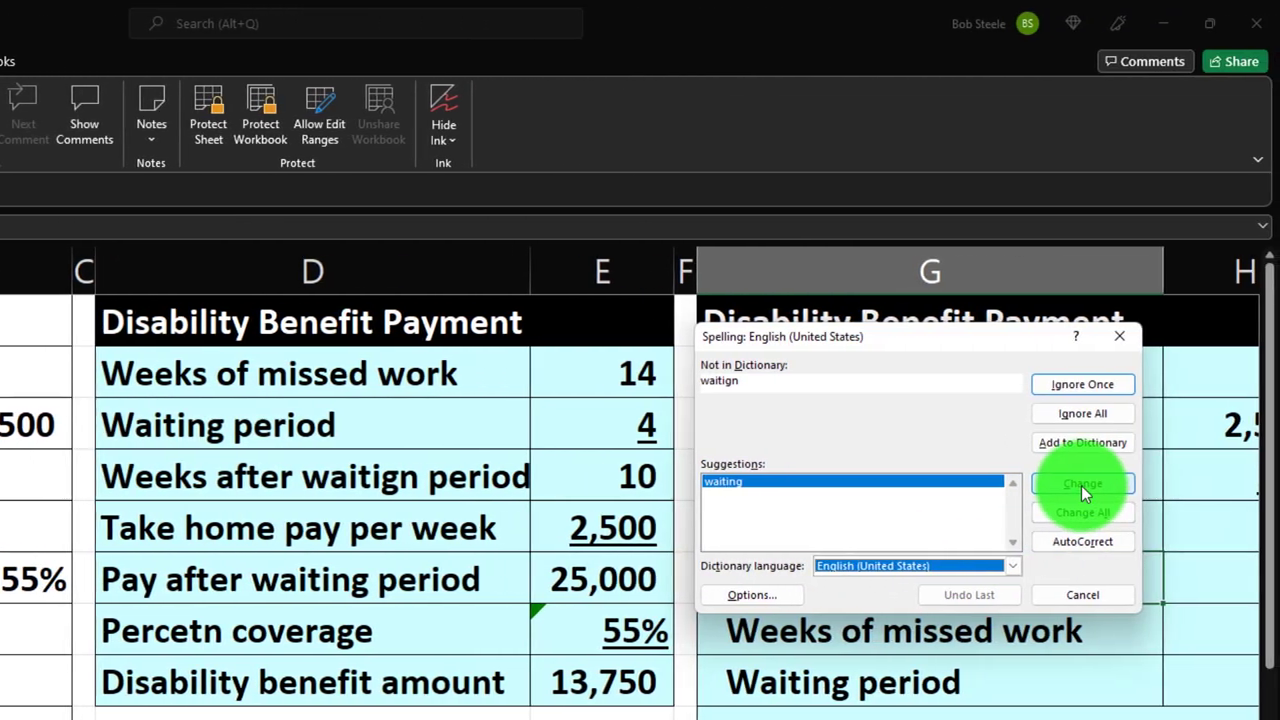
click(1081, 485)
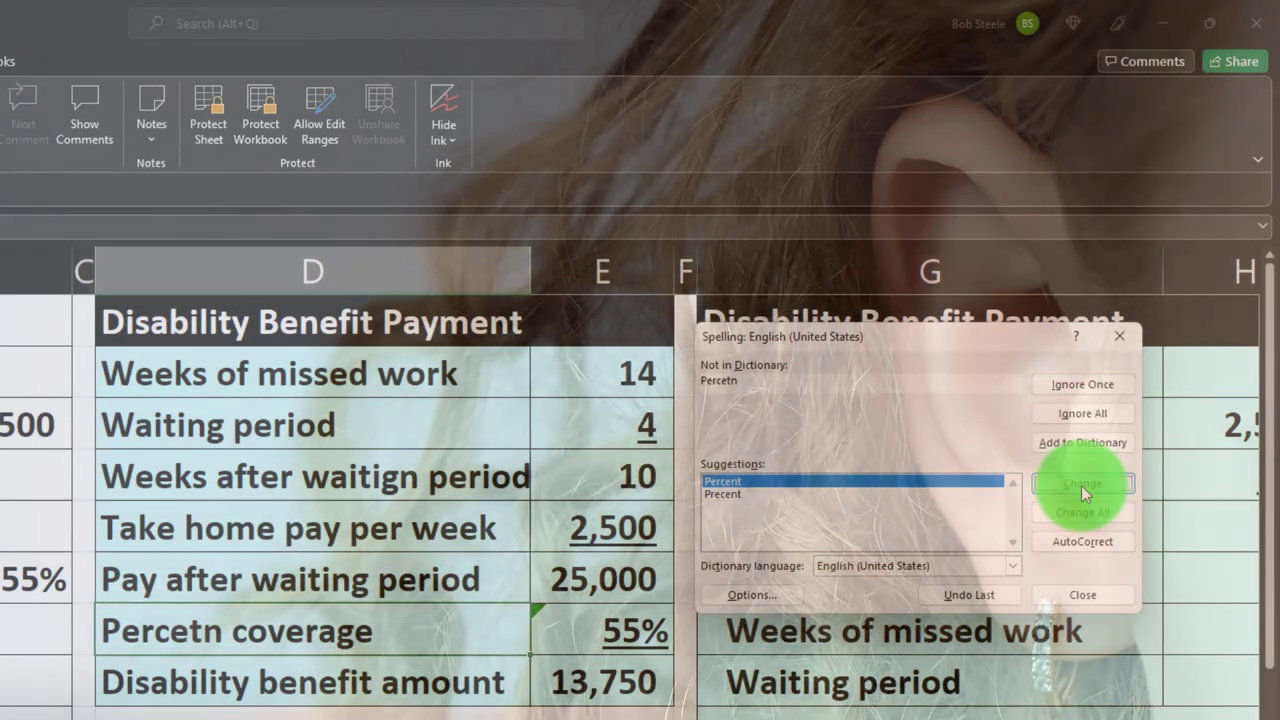
click(1082, 486)
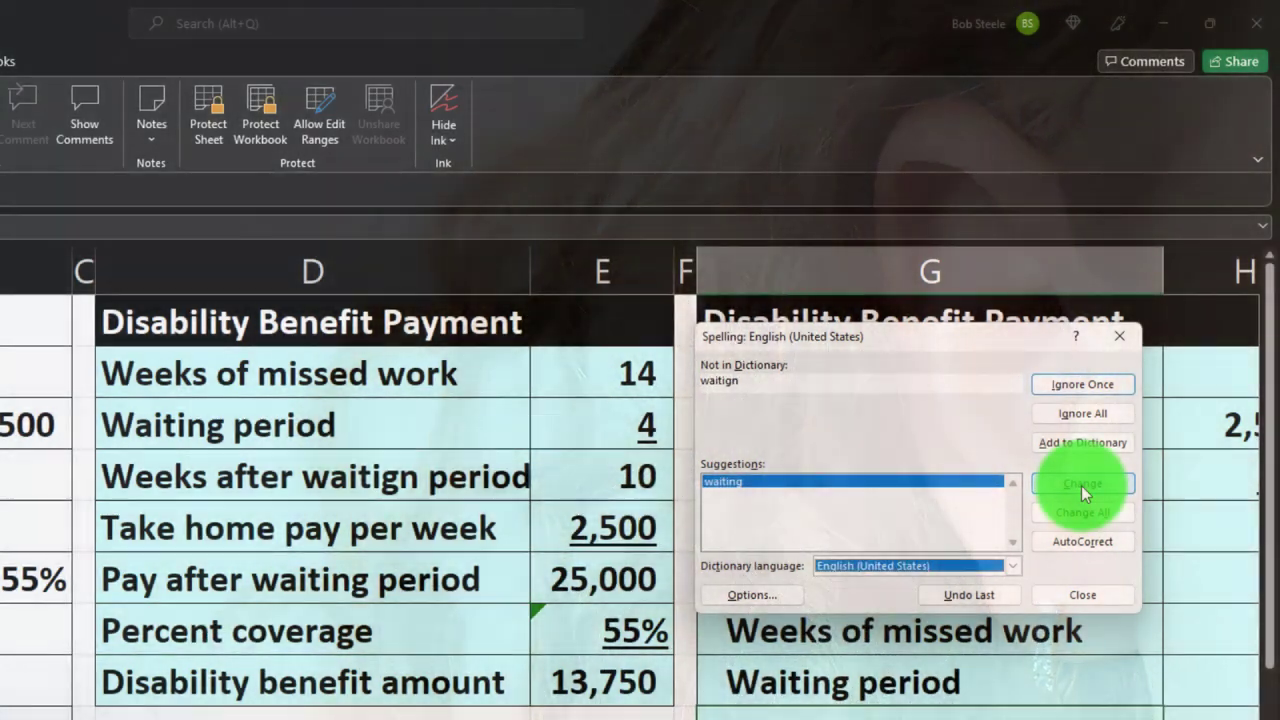
click(1081, 485)
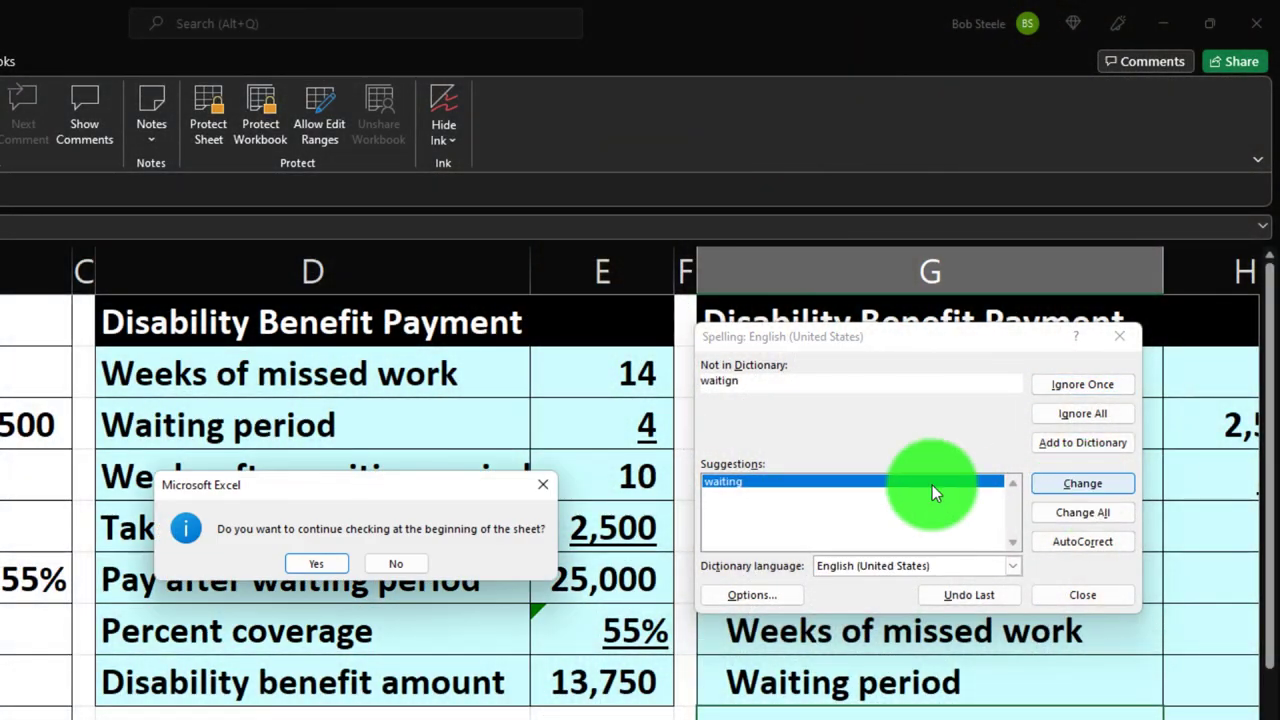
click(312, 562)
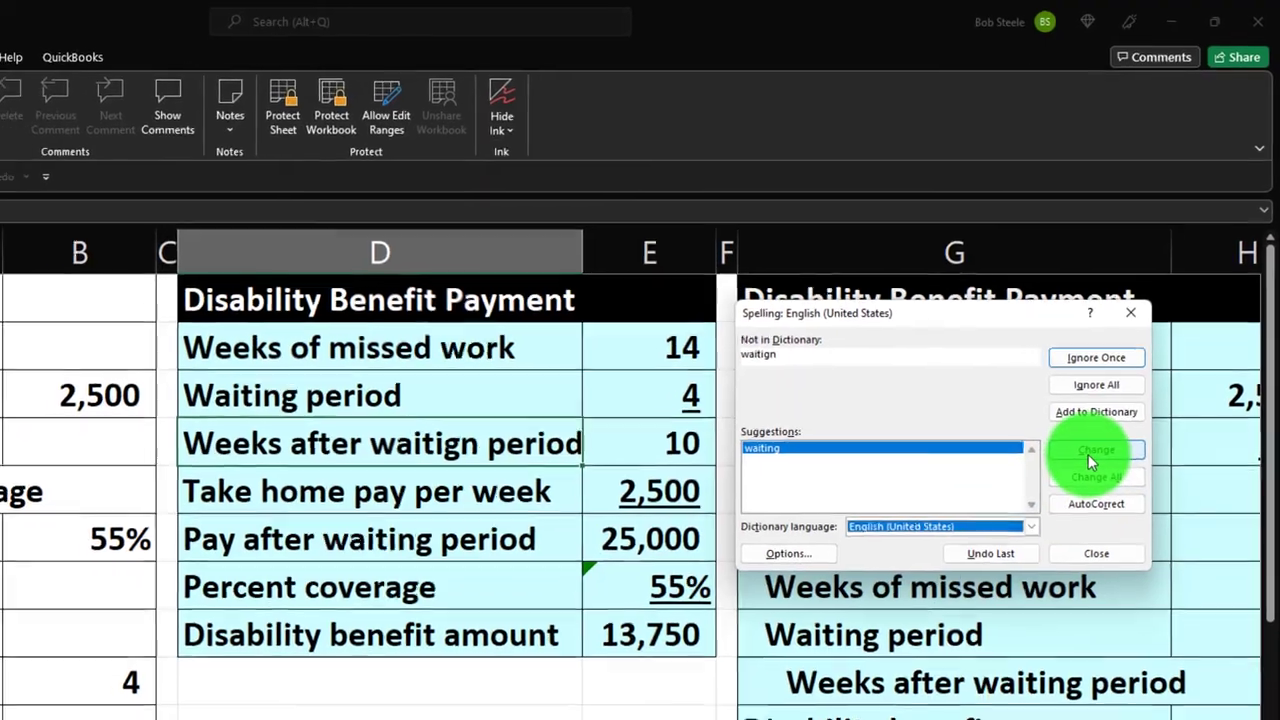
click(1083, 480)
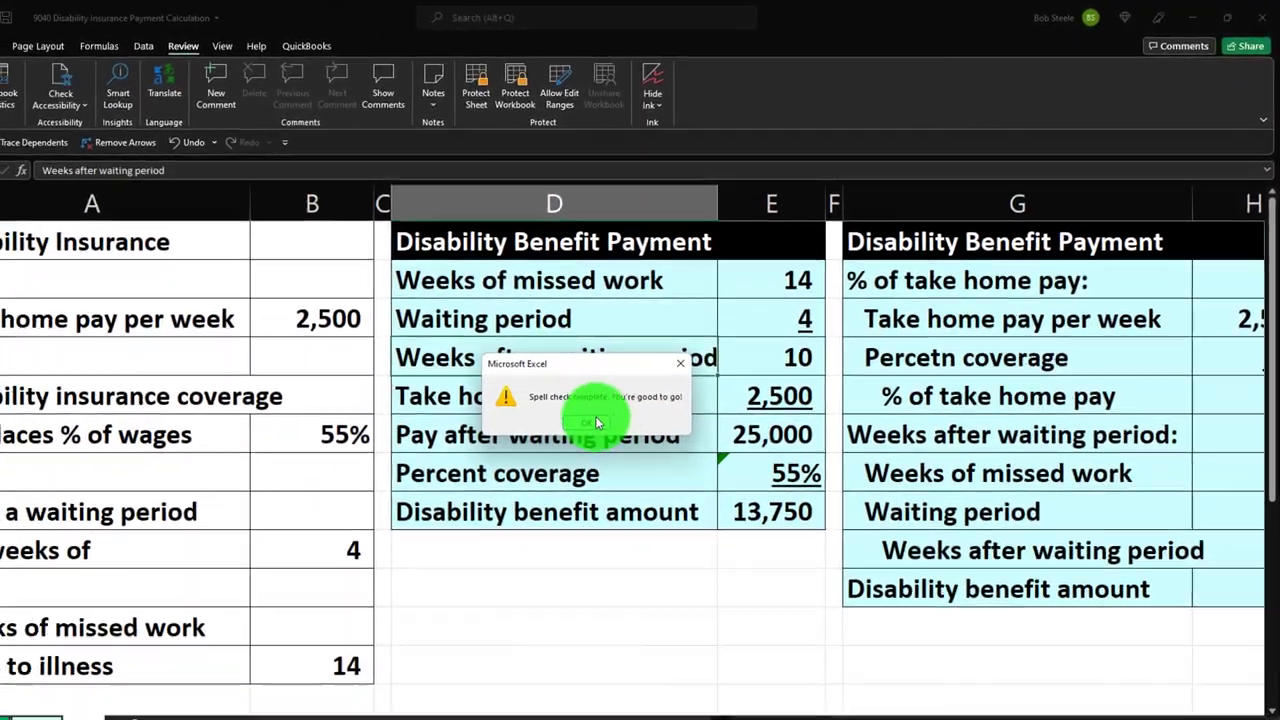
click(535, 453)
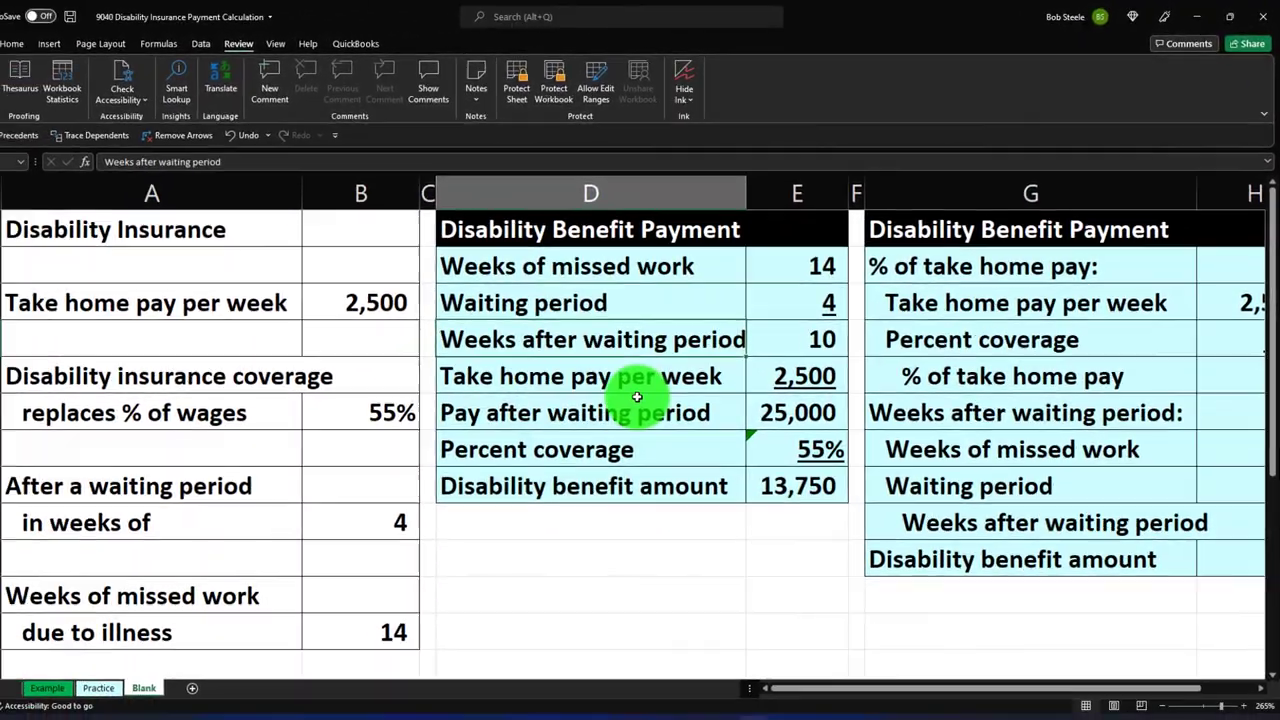